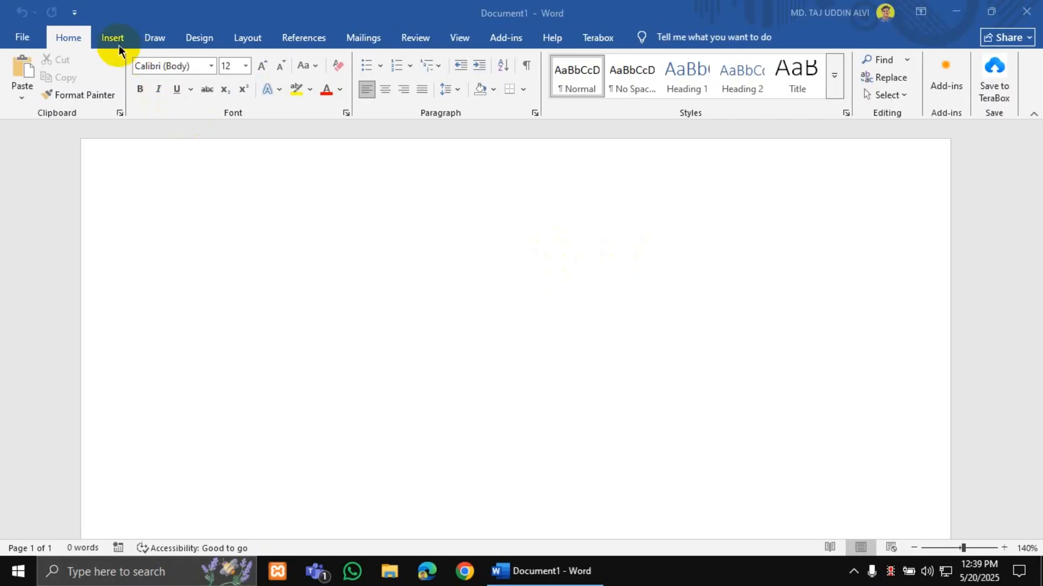
# - Bring the blank Document1 into focus and show the Insert ribbon
pyautogui.click(352, 236)
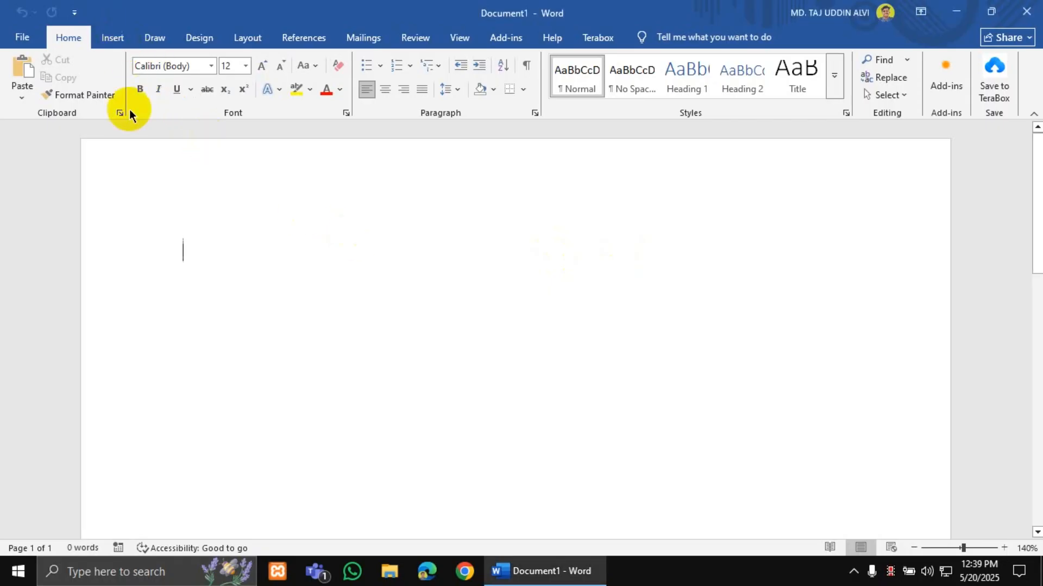
pyautogui.click(112, 38)
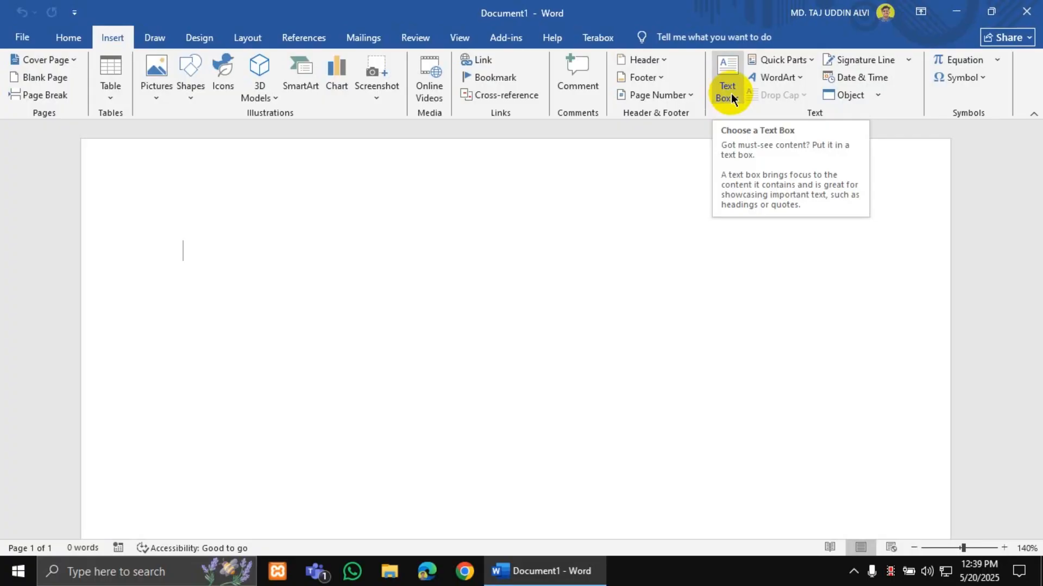
# - Insert a Simple Text Box with placeholder quote text from the Built-in Text Box gallery
pyautogui.keyDown('ctrl'); pyautogui.scroll(-4, 563, 300); pyautogui.keyUp('ctrl')
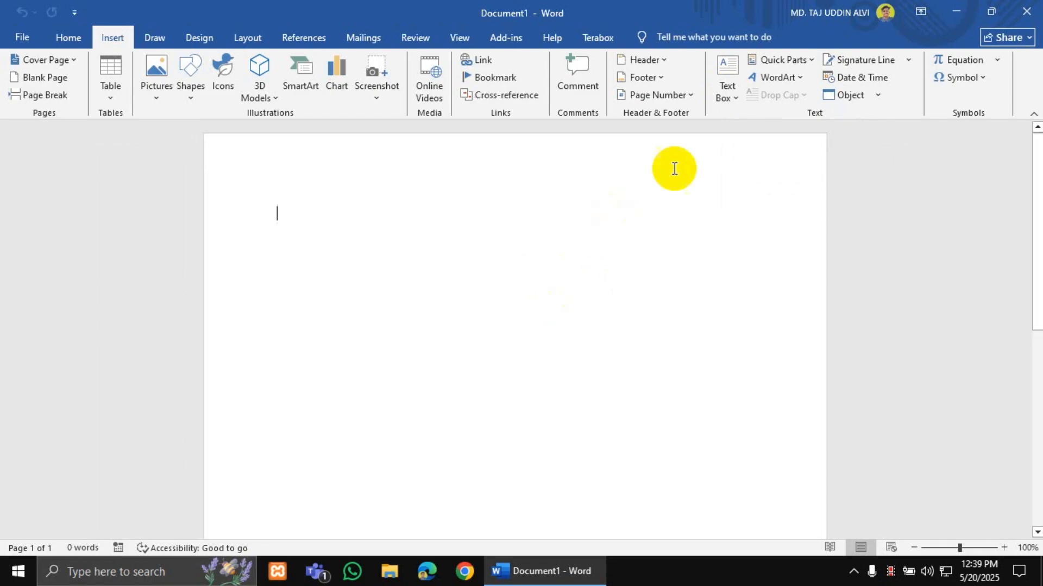
pyautogui.click(726, 89)
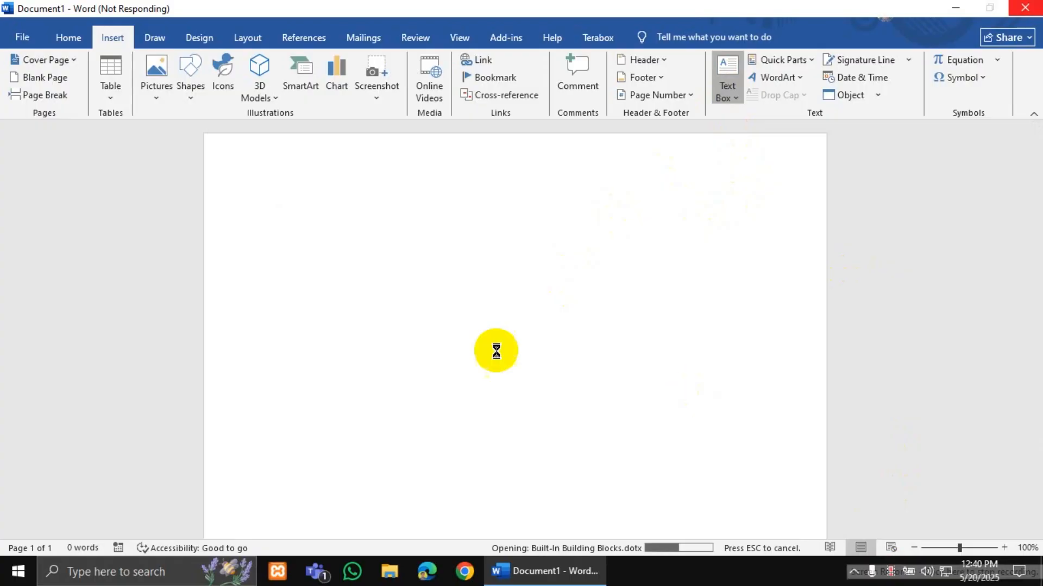
pyautogui.click(725, 94)
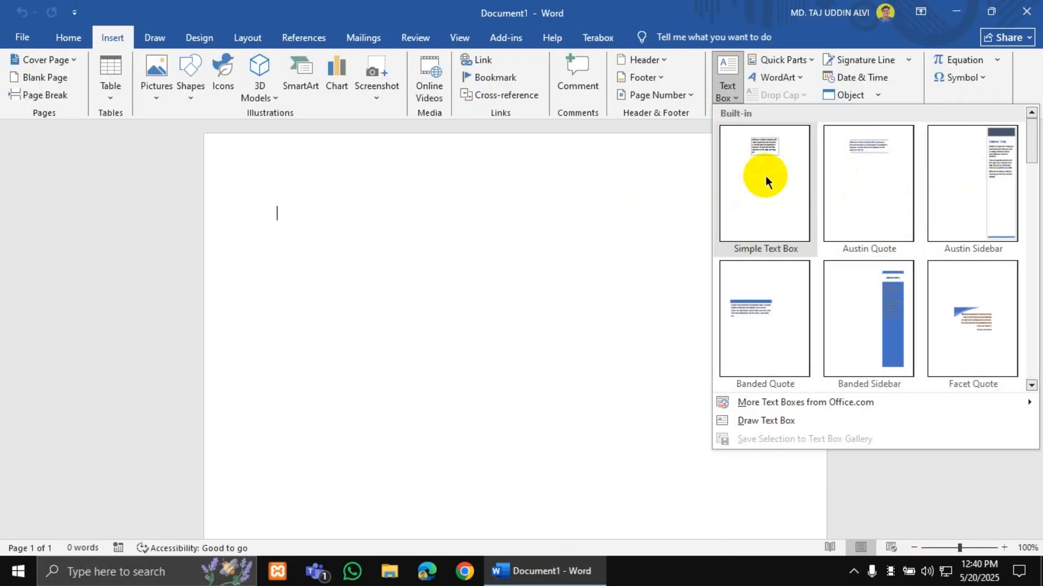
pyautogui.click(765, 175)
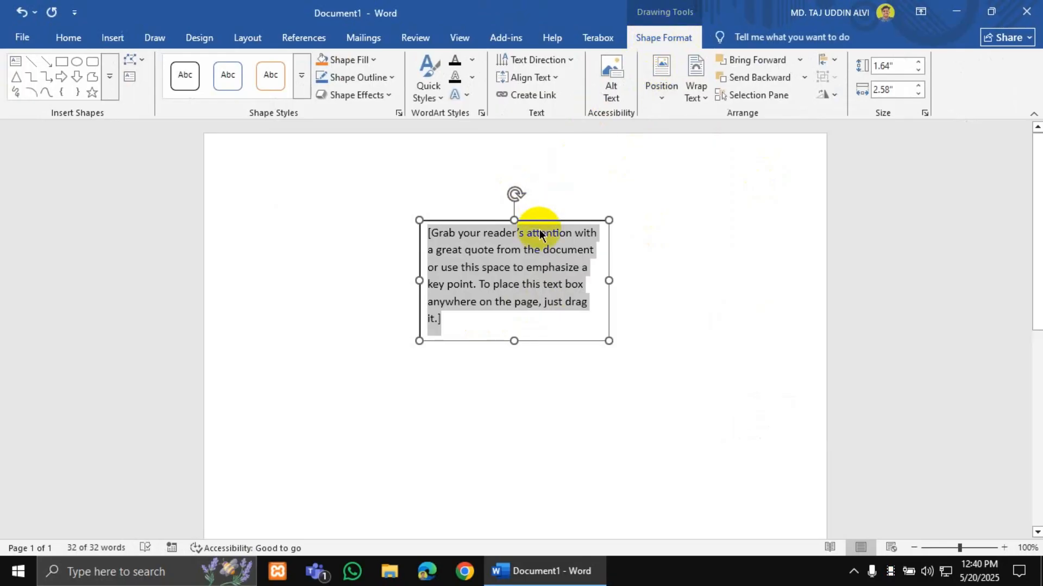
# - Move the text box to the page's upper left and delete its placeholder quote
pyautogui.moveTo(538, 221); pyautogui.dragTo(458, 212)
pyautogui.click(353, 317)
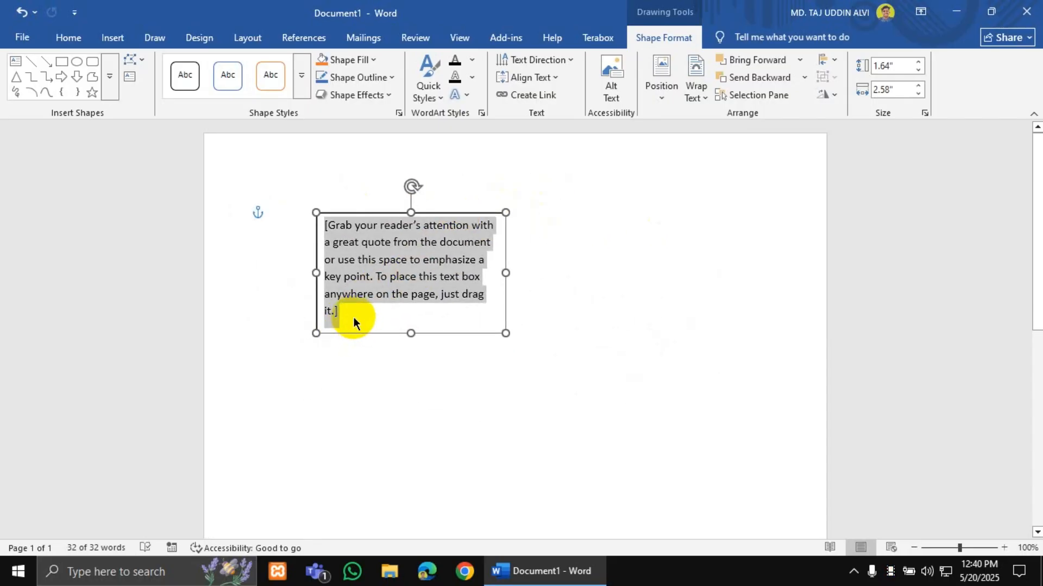
pyautogui.press('BackSpace')
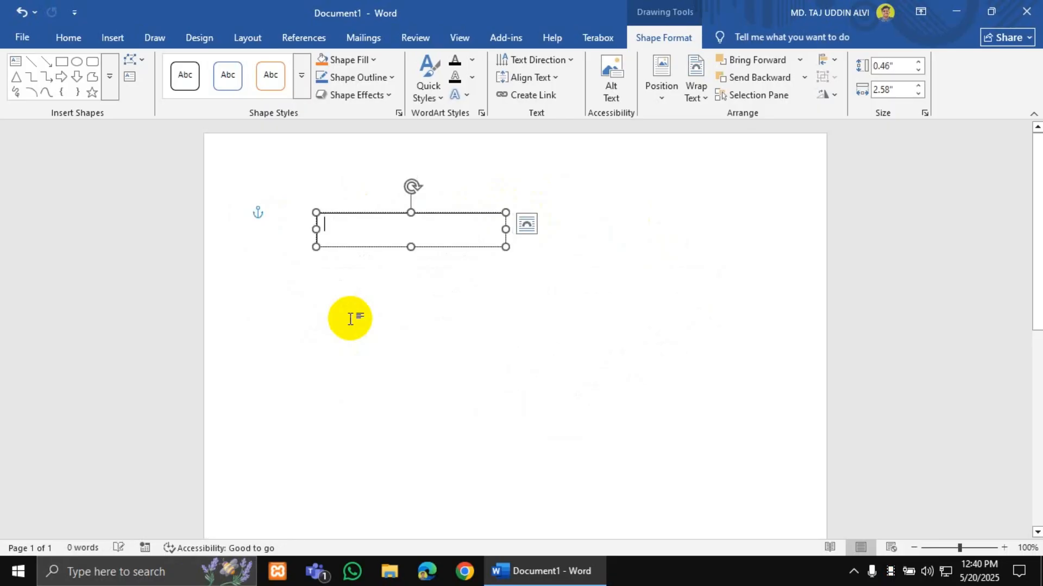
# - Fill the box with a =rand(1) video paragraph, trim the empty last line, and shift it right
pyautogui.write('=')
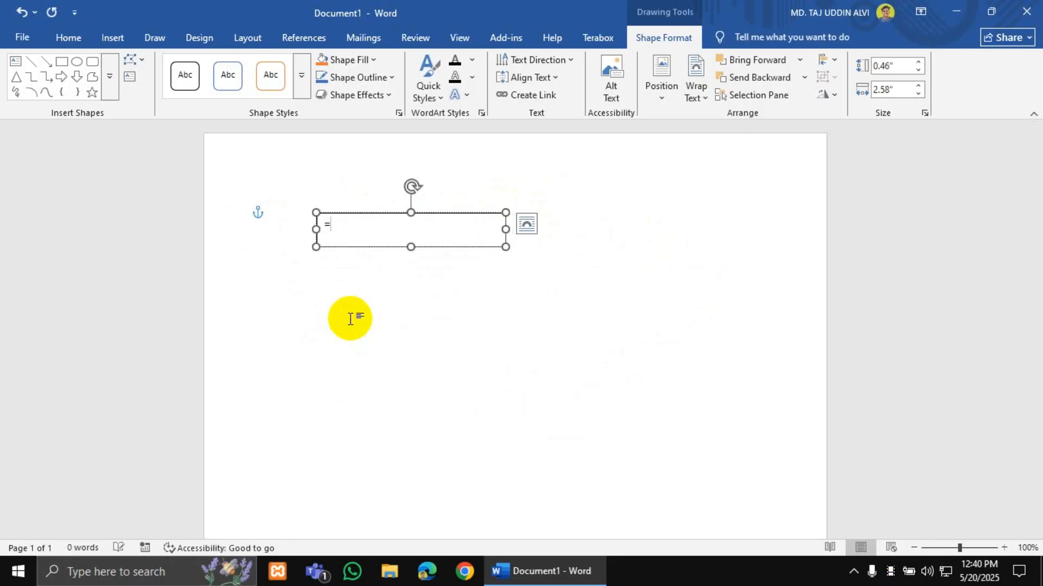
pyautogui.write('rand(')
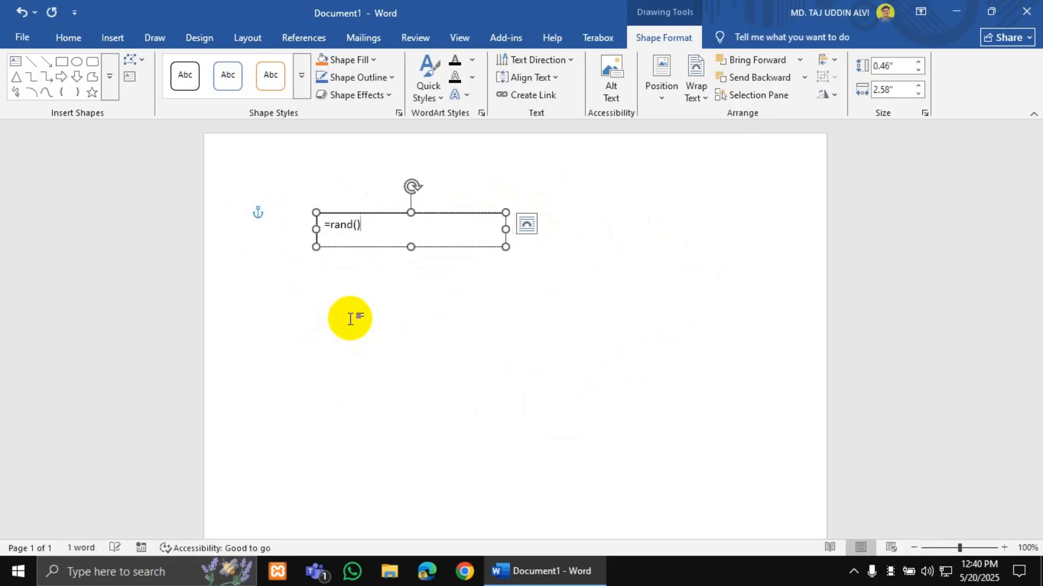
pyautogui.write('1)')
pyautogui.press('Return')
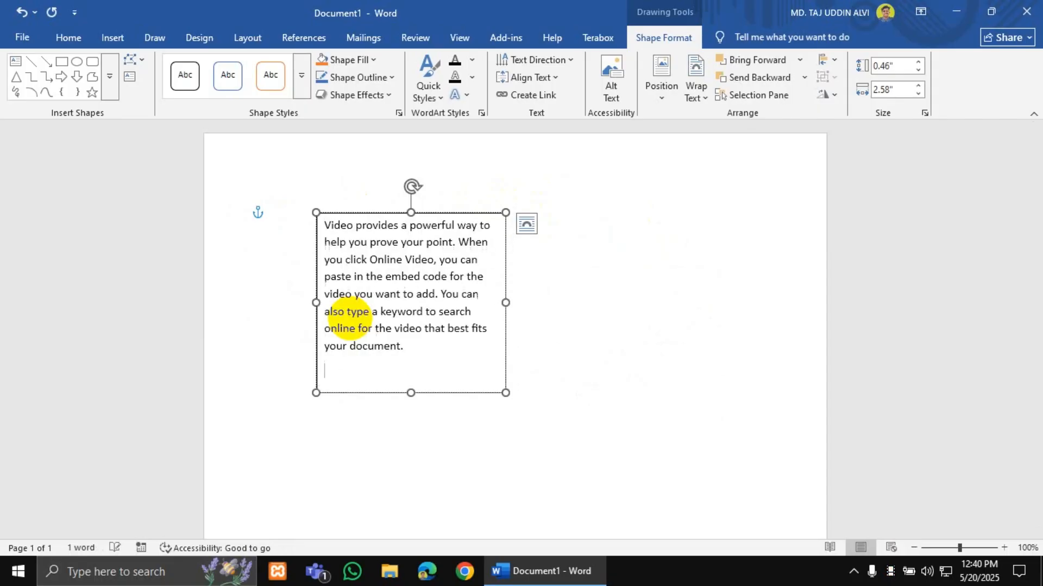
pyautogui.press('BackSpace')
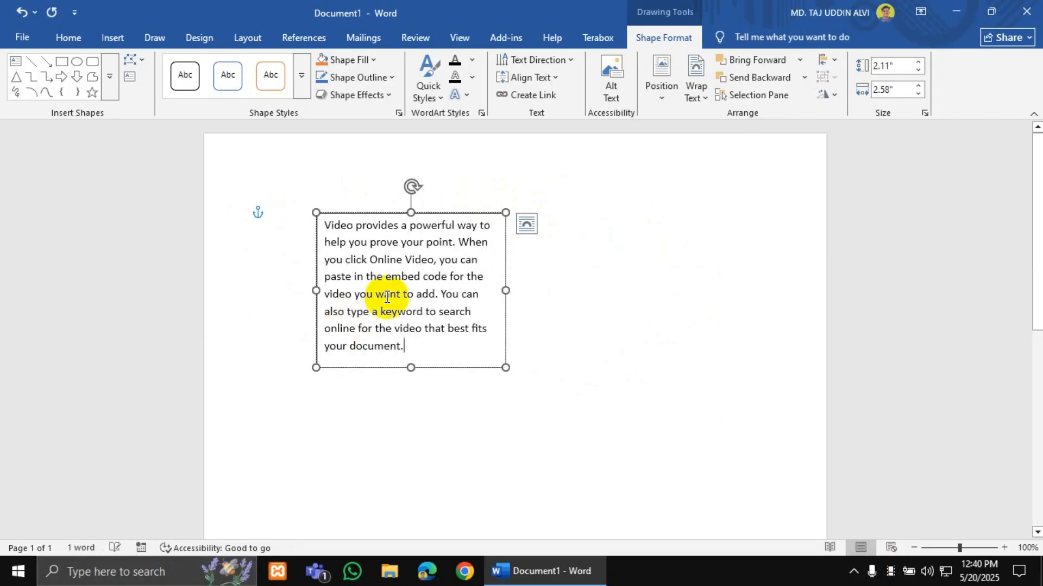
pyautogui.moveTo(473, 213); pyautogui.dragTo(527, 214)
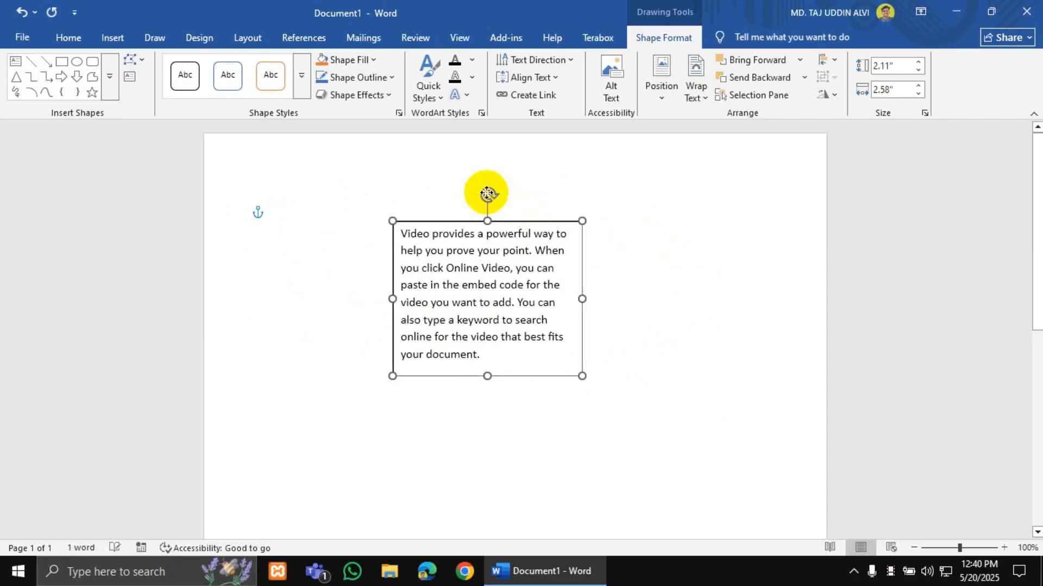
# - Apply the first outlined shape style and a light gold fill, moving the box right
pyautogui.click(193, 83)
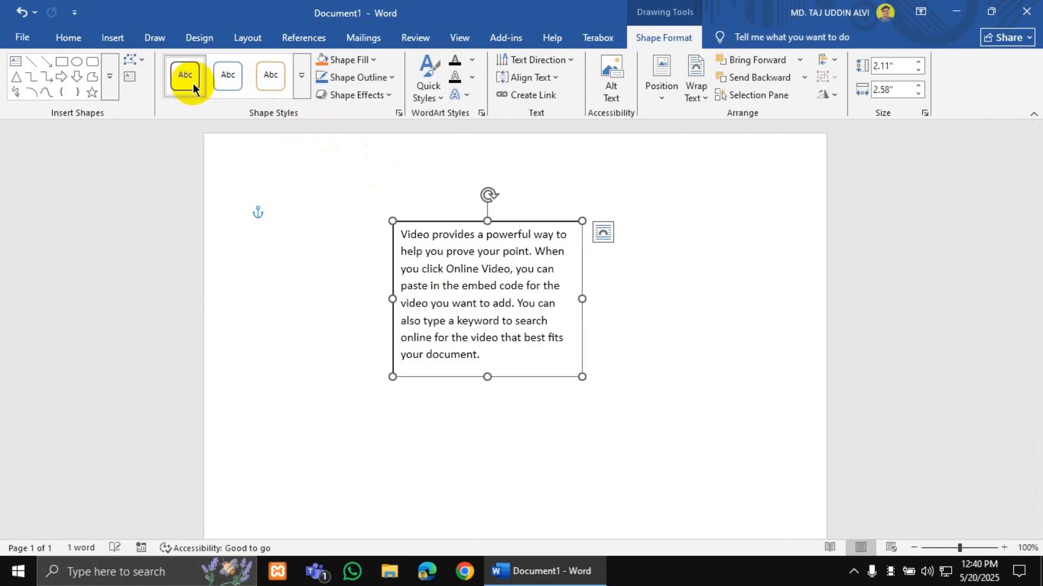
pyautogui.click(350, 63)
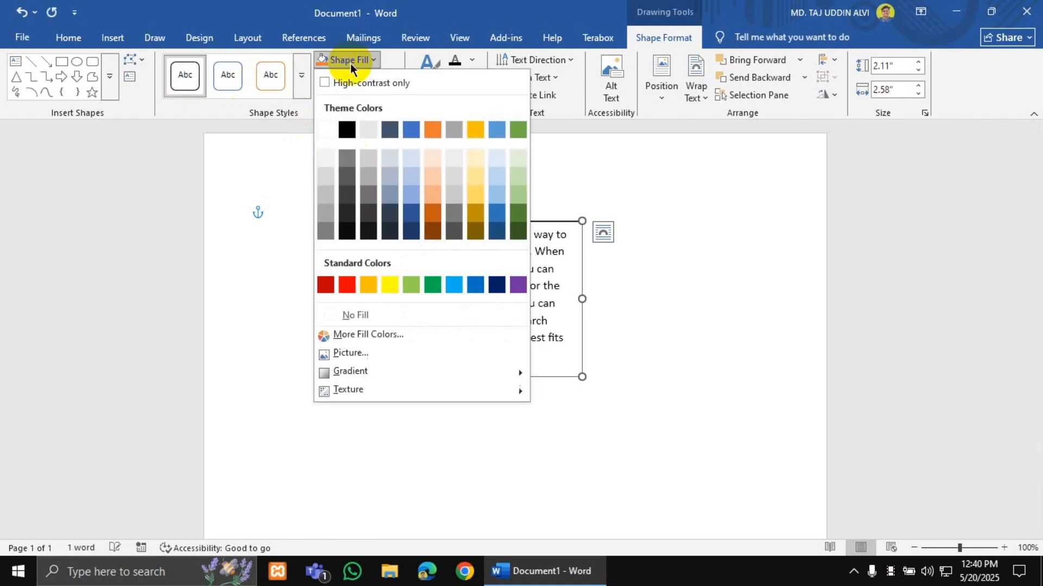
pyautogui.click(476, 185)
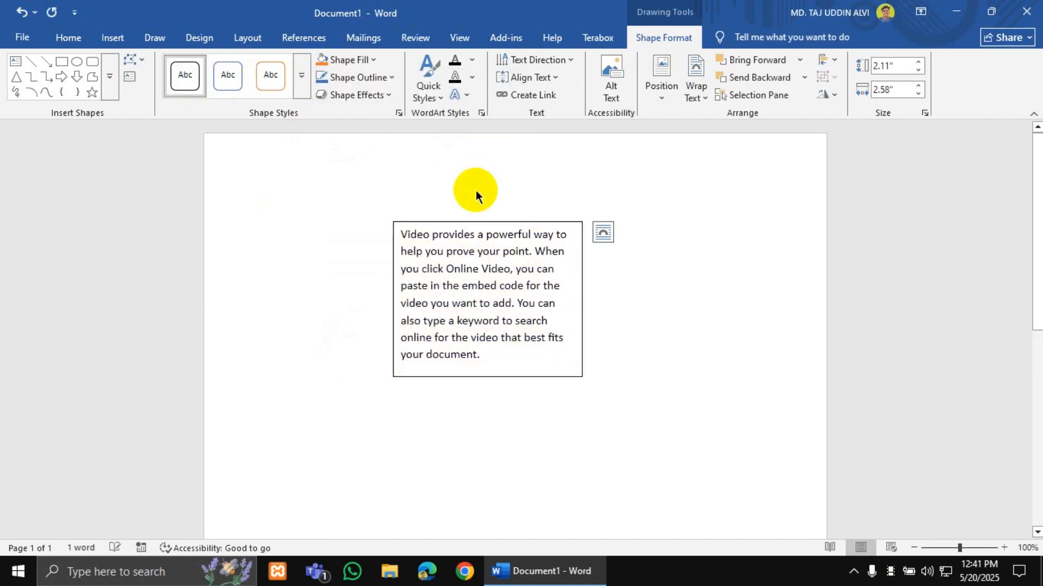
pyautogui.moveTo(495, 220); pyautogui.dragTo(647, 197)
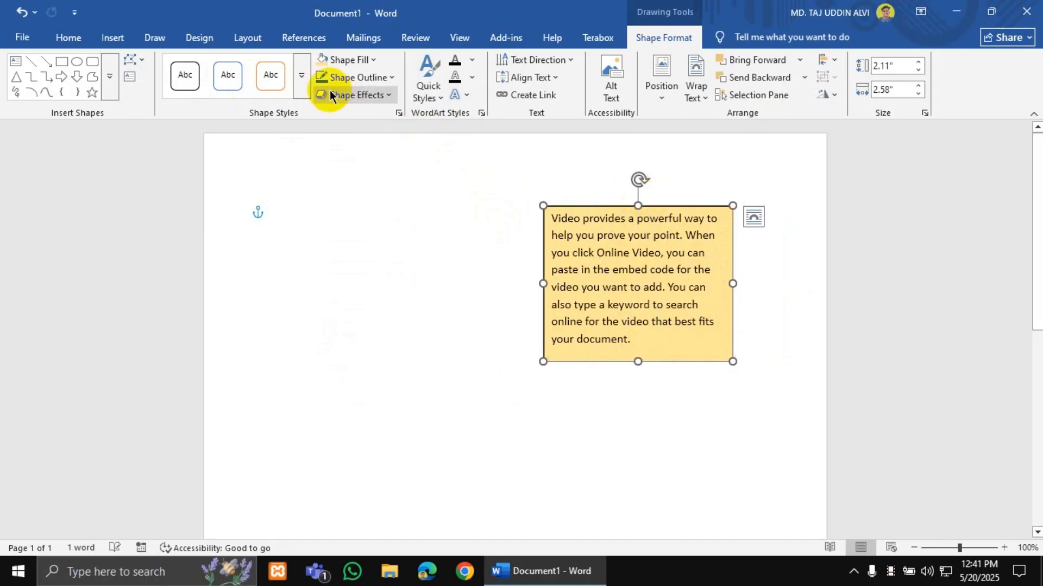
# - Leave the text fill unchanged and move the gold box back toward the page centre
pyautogui.click(472, 61)
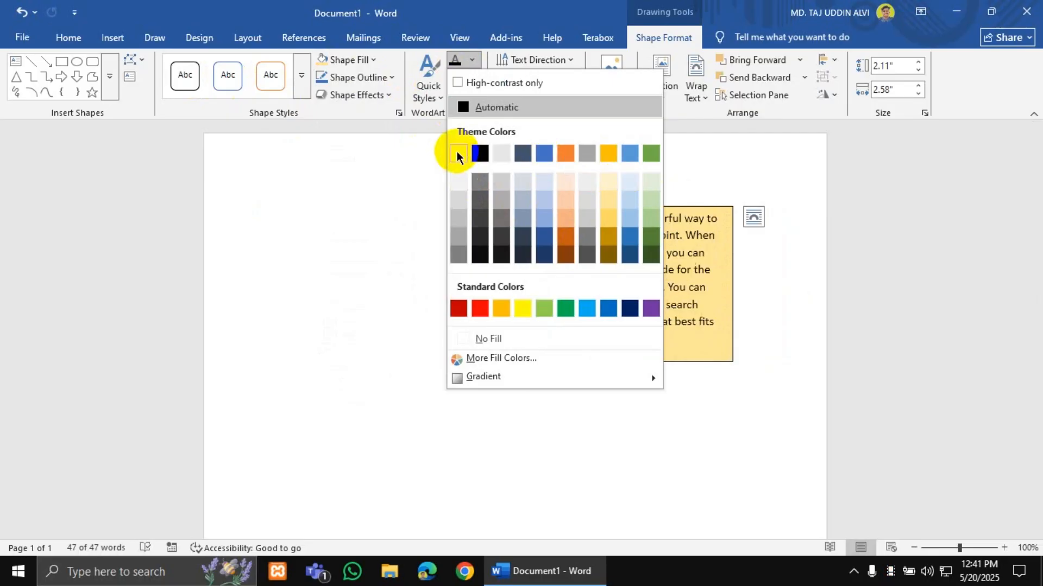
pyautogui.click(685, 343)
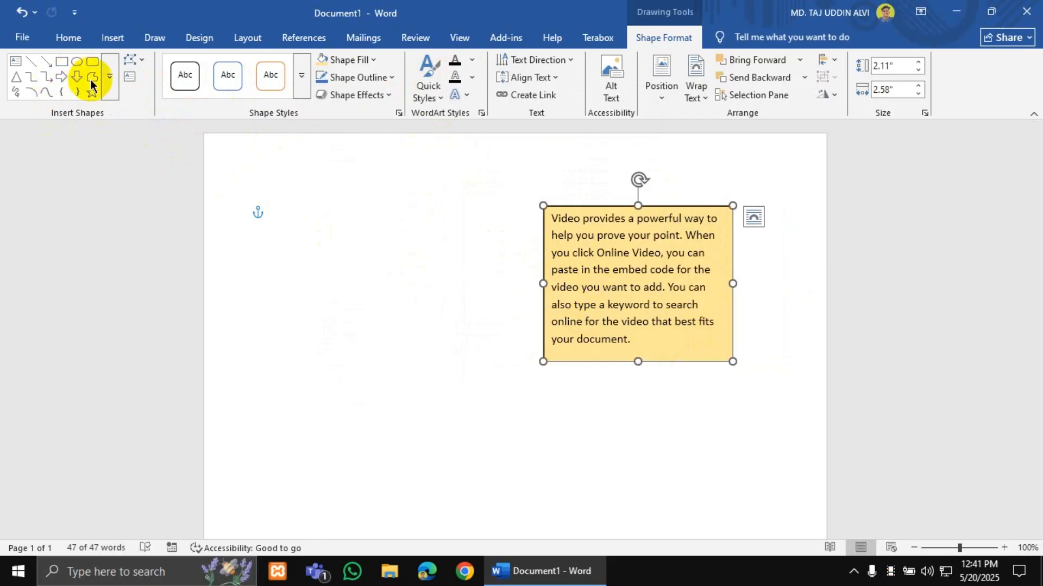
pyautogui.moveTo(556, 208); pyautogui.dragTo(460, 206)
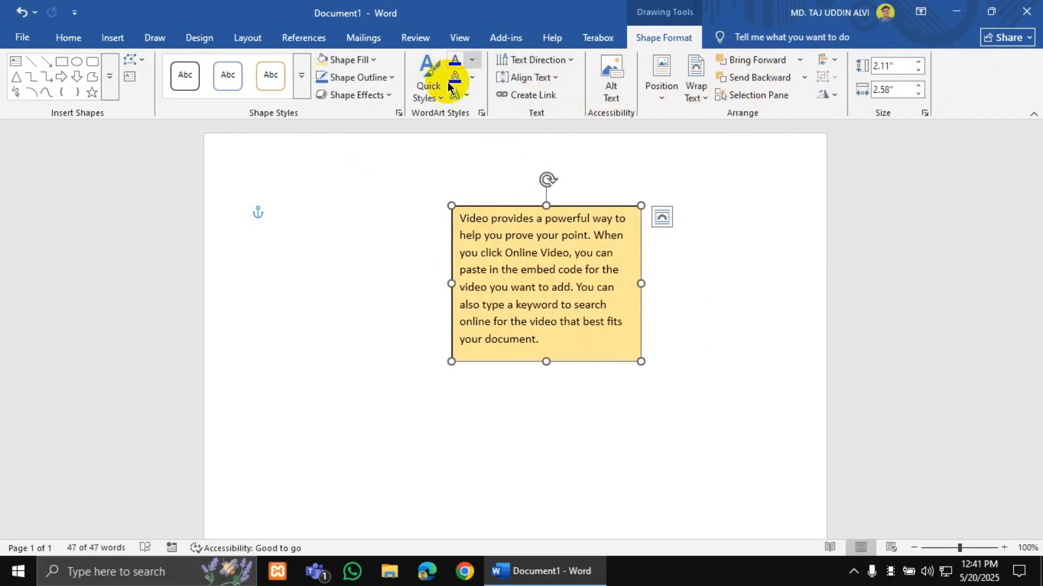
# - Move the gold box left and enlarge it to 3.78" by 4.73" so the paragraph spans four lines
pyautogui.click(890, 94)
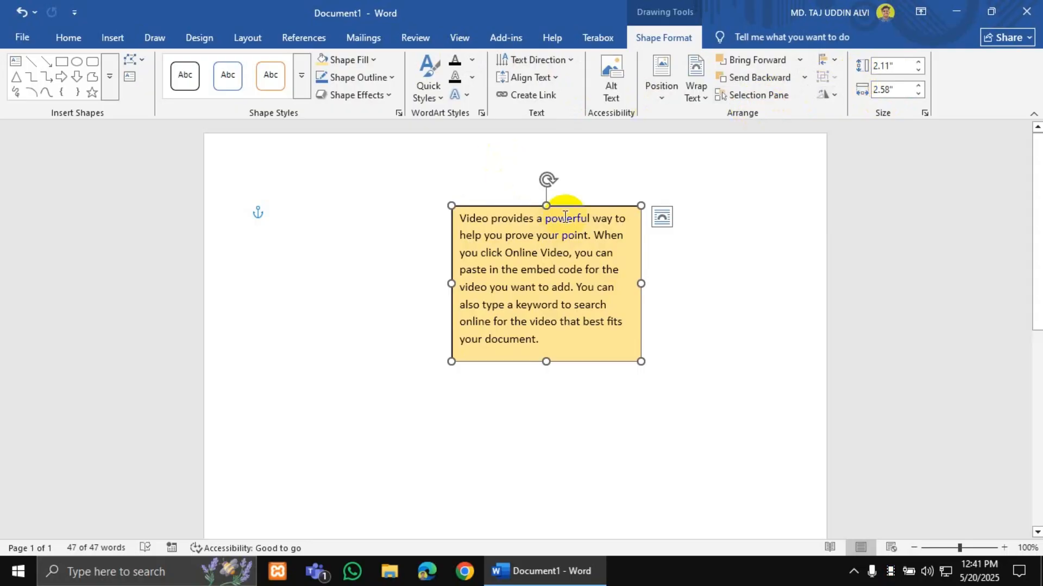
pyautogui.moveTo(569, 206); pyautogui.dragTo(409, 205)
pyautogui.moveTo(480, 361); pyautogui.dragTo(517, 354)
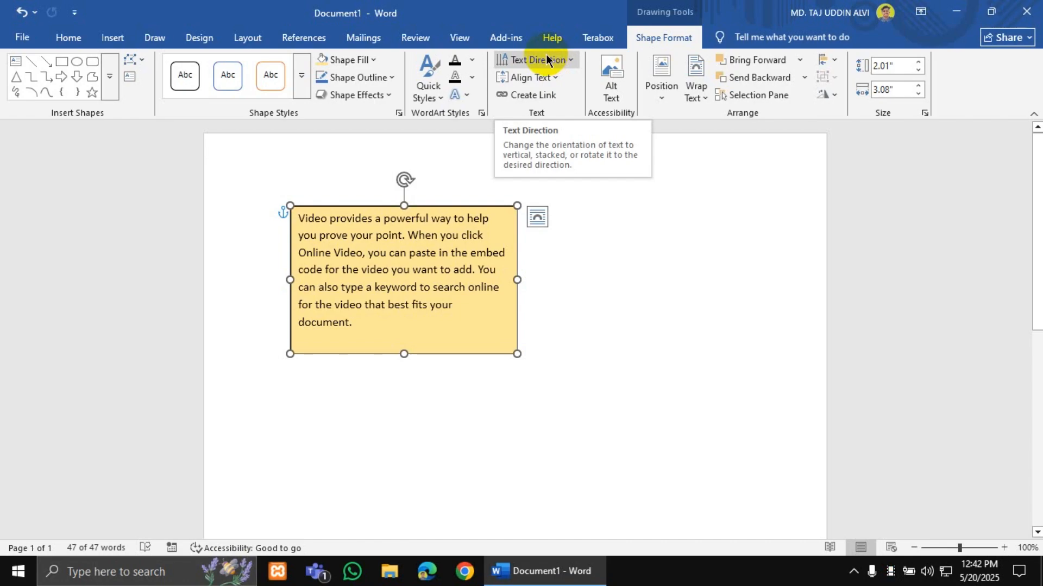
pyautogui.click(542, 80)
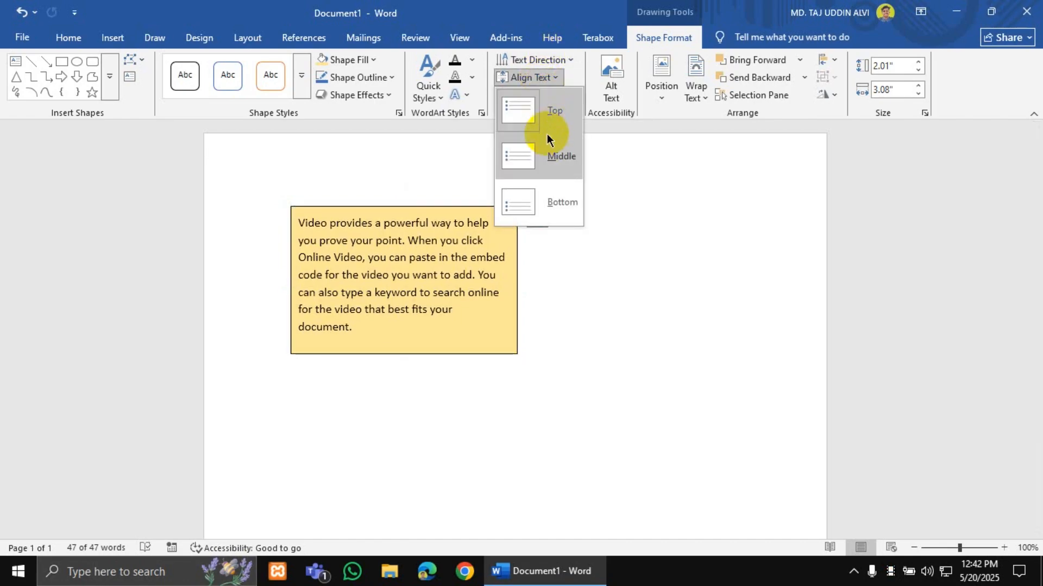
pyautogui.click(581, 382)
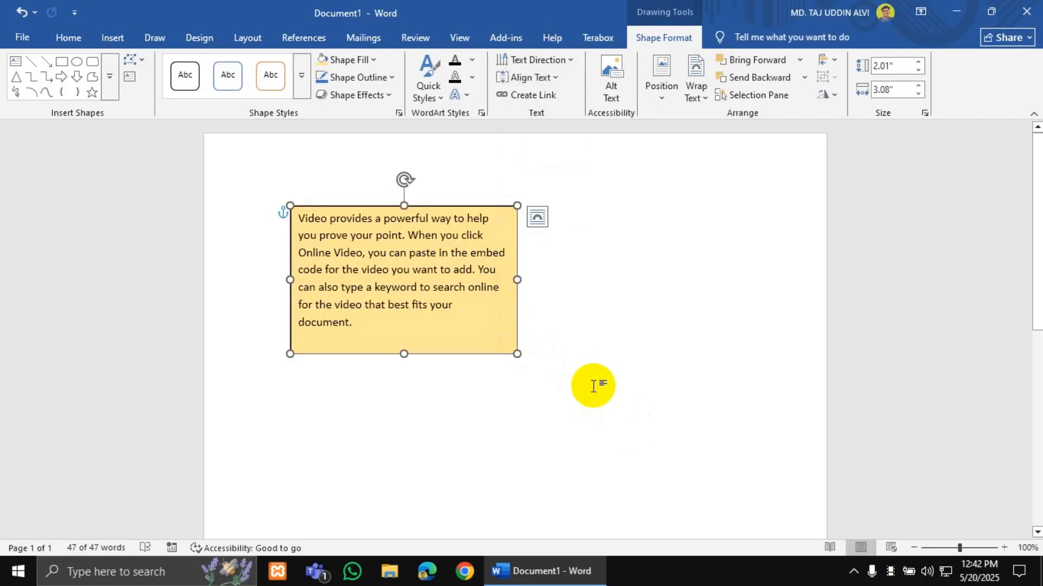
pyautogui.scroll(-1, 593, 386)
# - Shrink the gold box to 1.49" by 2.94", undoing a trial 90° text rotation
pyautogui.moveTo(517, 330); pyautogui.dragTo(638, 459)
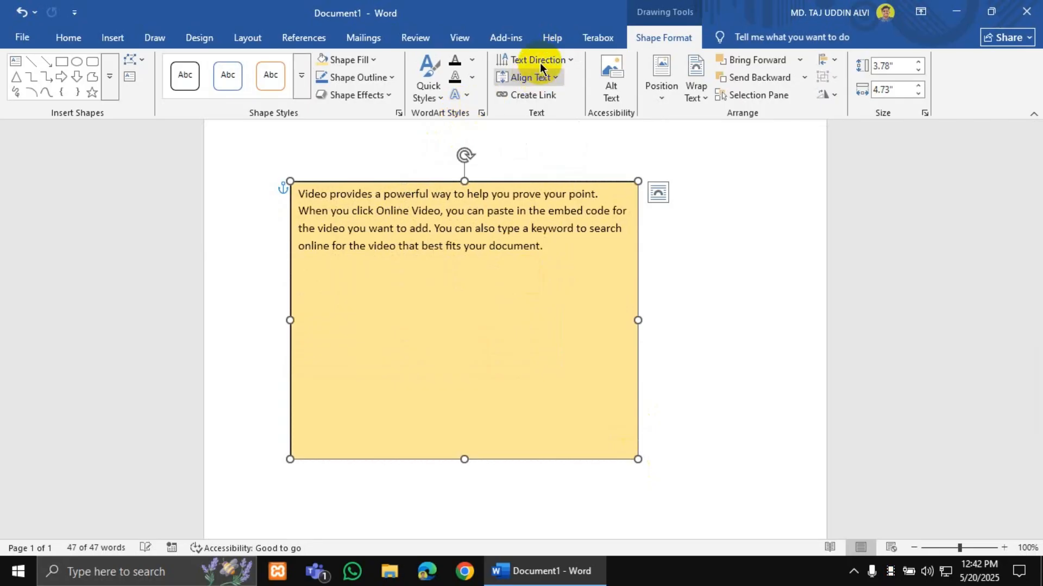
pyautogui.click(526, 77)
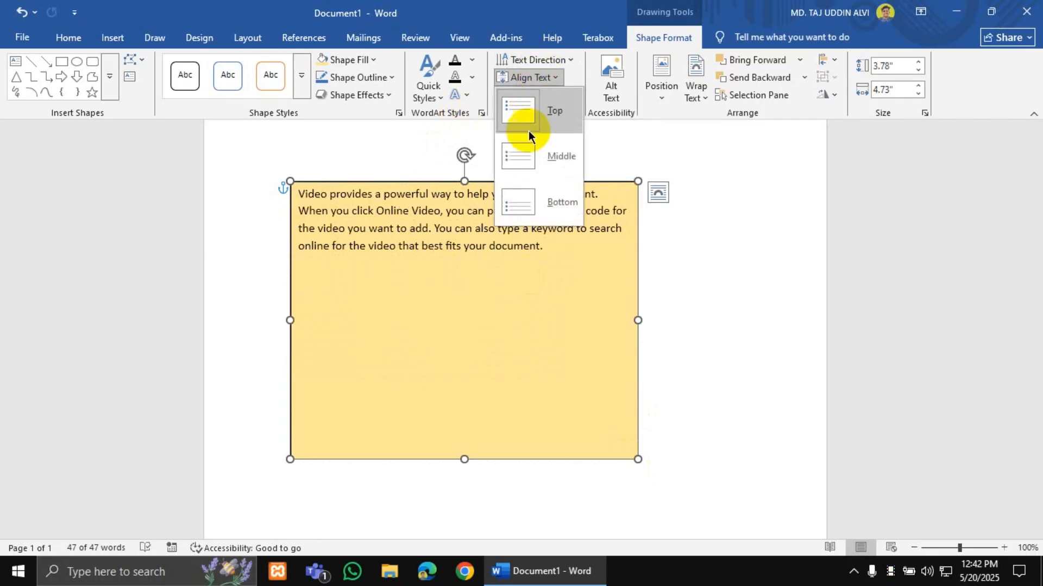
pyautogui.click(548, 57)
pyautogui.click(549, 58)
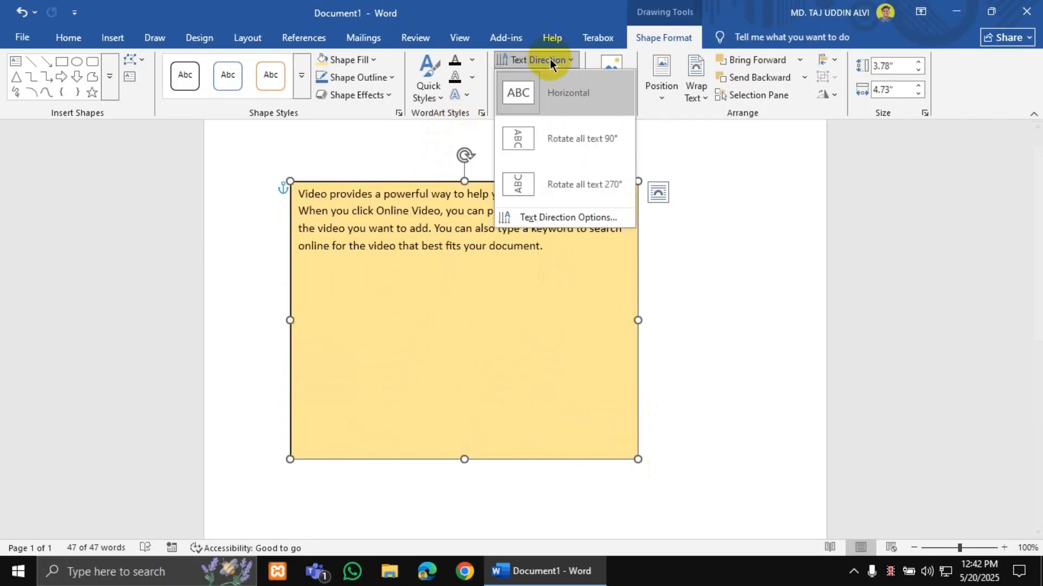
pyautogui.click(558, 150)
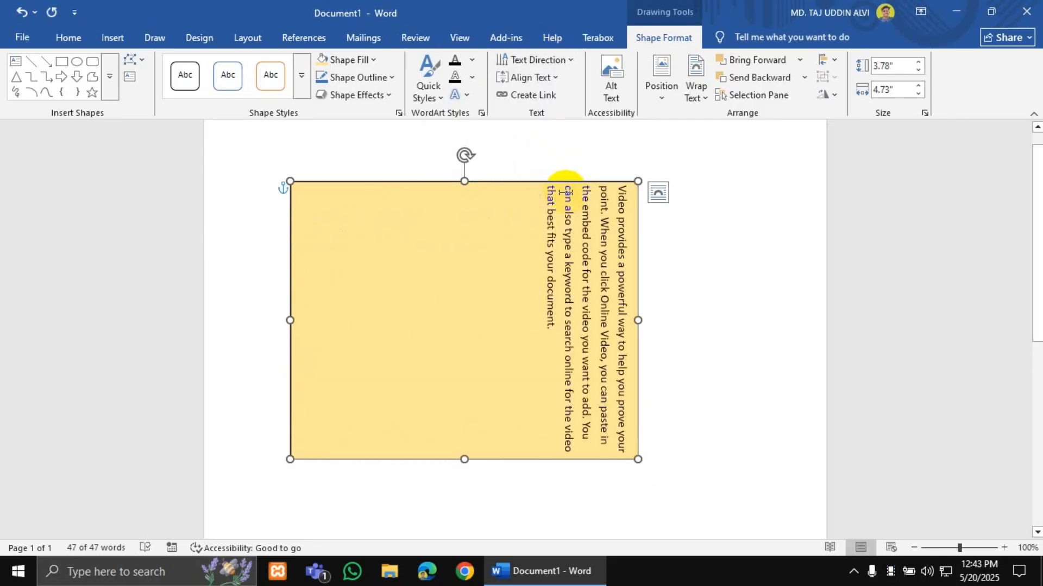
pyautogui.hotkey('ctrl', 'z')
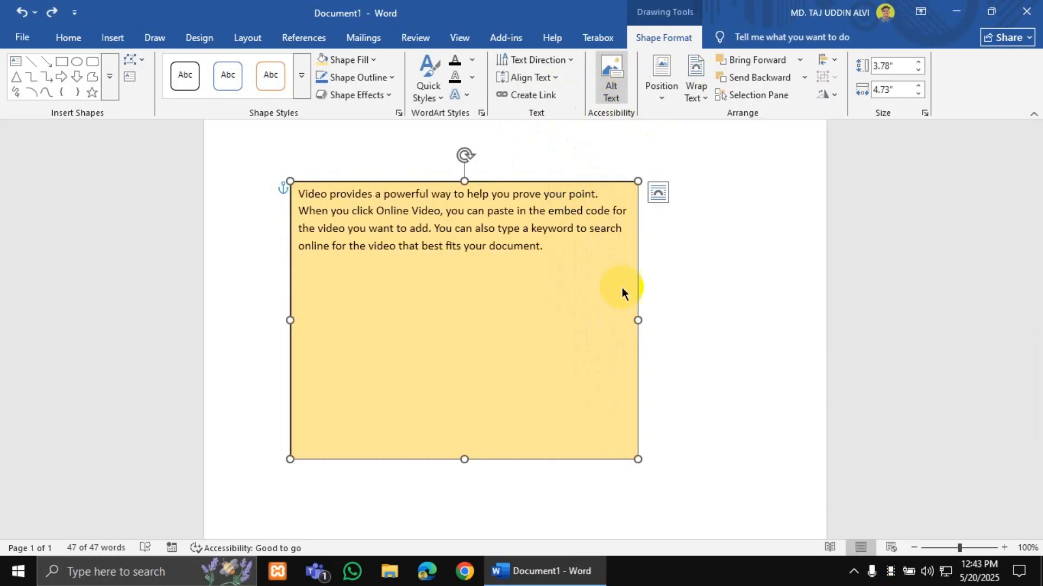
pyautogui.moveTo(638, 457); pyautogui.dragTo(506, 292)
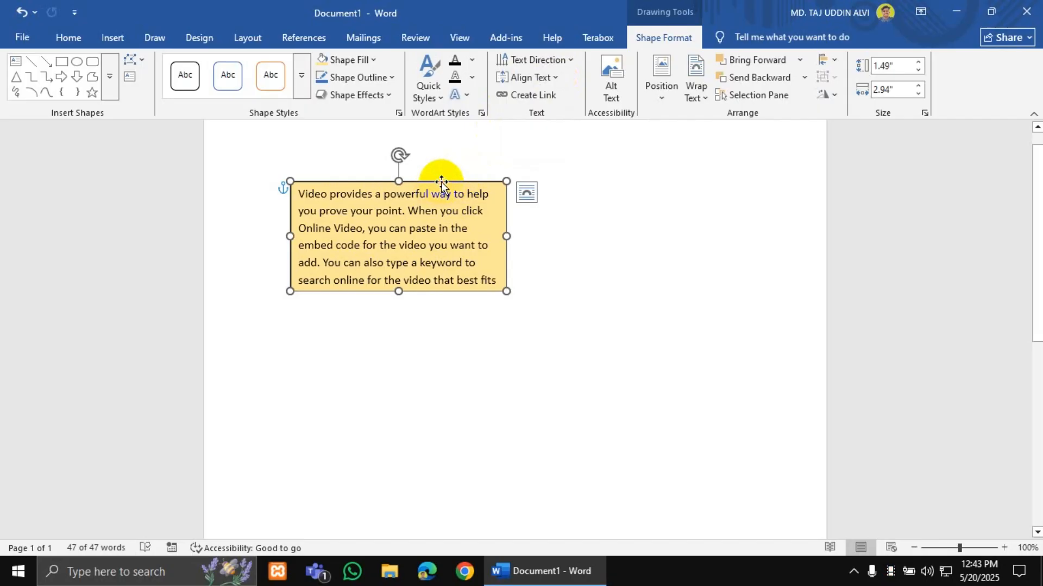
# - Delete the yellow text box and insert a Facet Sidebar (Right) text box instead
pyautogui.press('Delete')
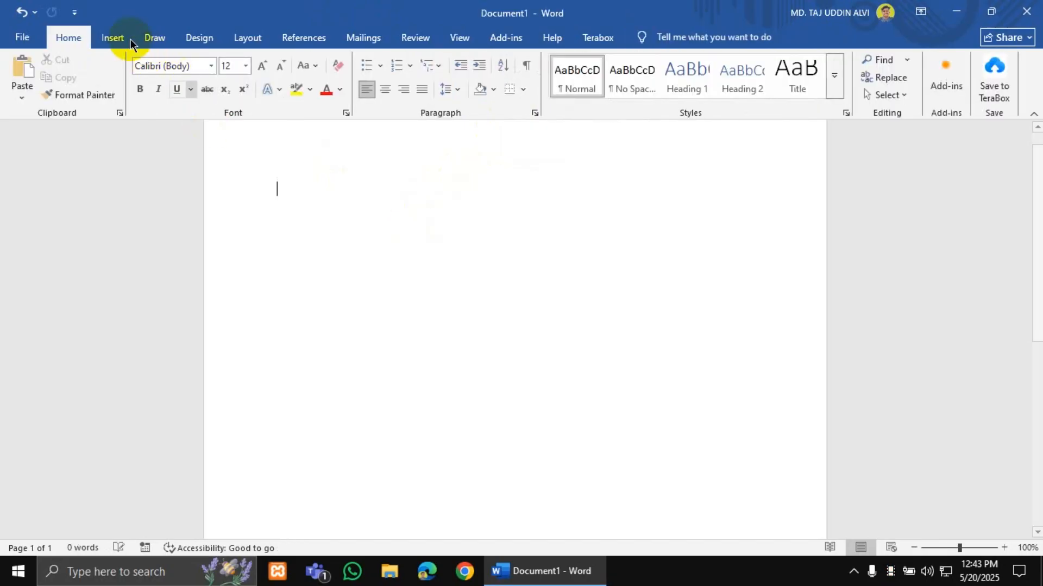
pyautogui.click(113, 38)
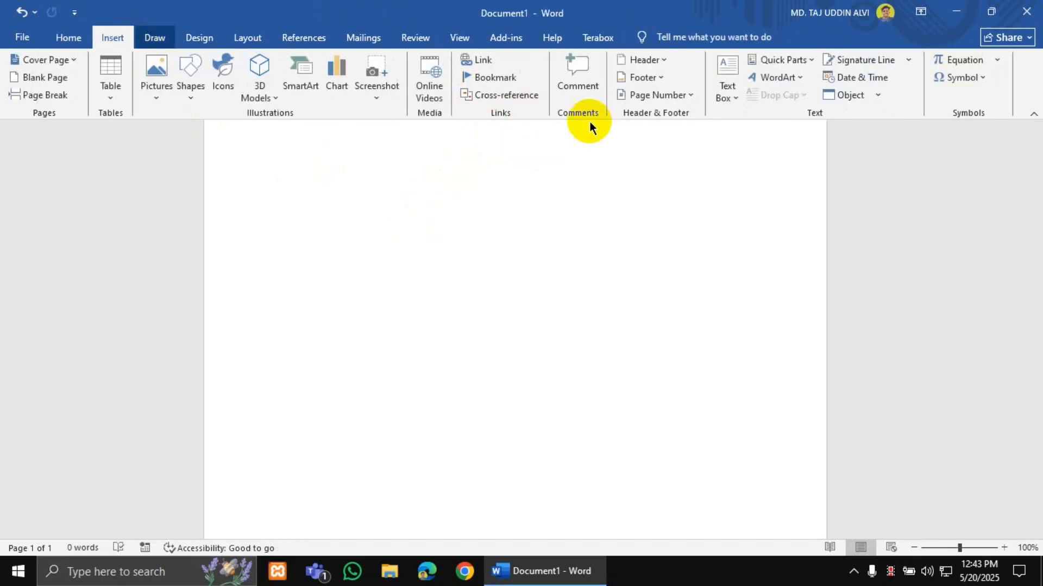
pyautogui.click(736, 99)
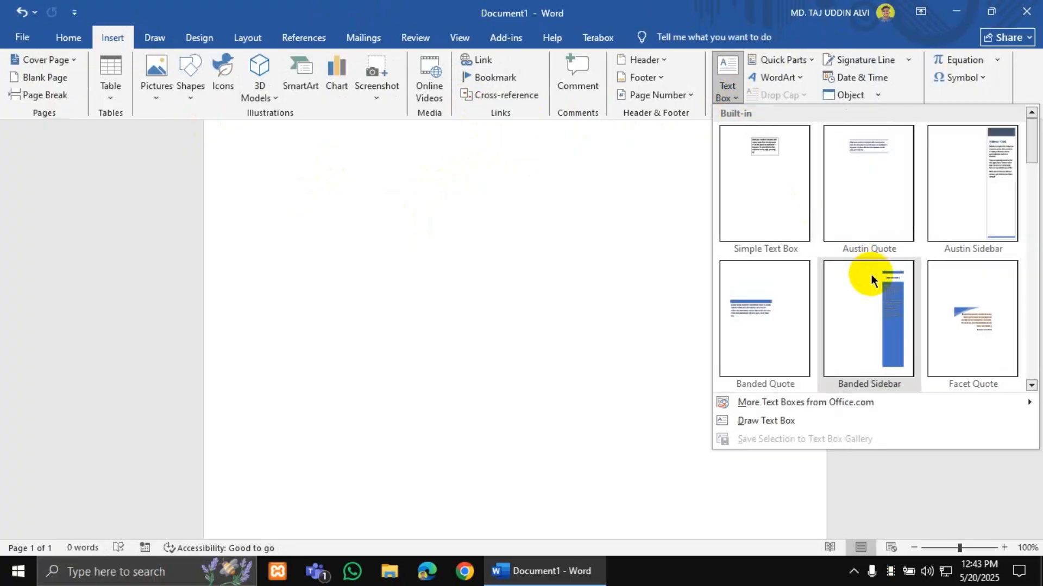
pyautogui.scroll(-1, 880, 261)
pyautogui.scroll(1, 923, 239)
pyautogui.scroll(-1, 886, 255)
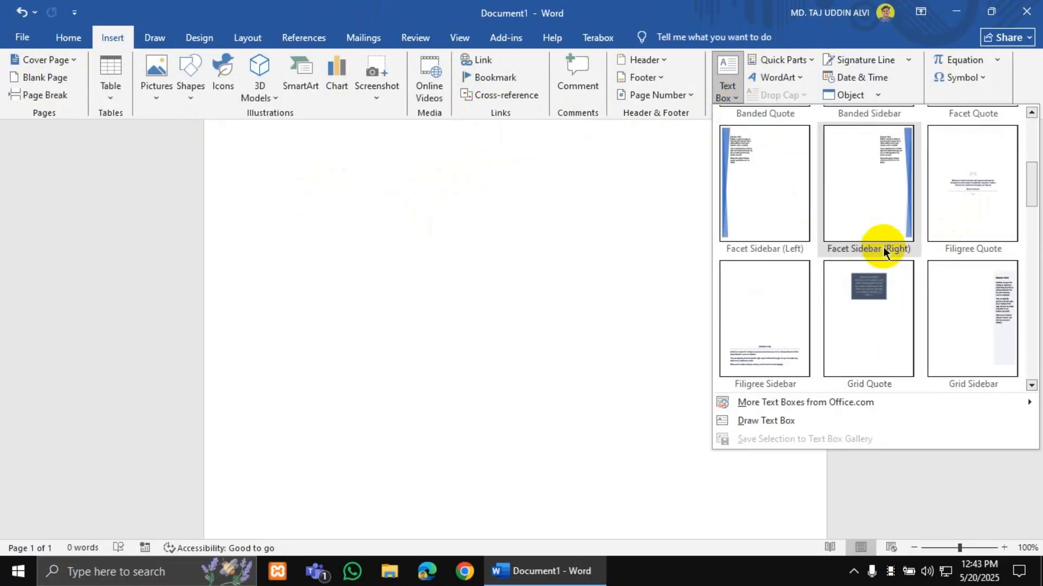
pyautogui.click(884, 187)
# - Inspect the sidebar's placeholder text, then undo the sidebar so the page is blank at 0 words
pyautogui.scroll(-1, 681, 322)
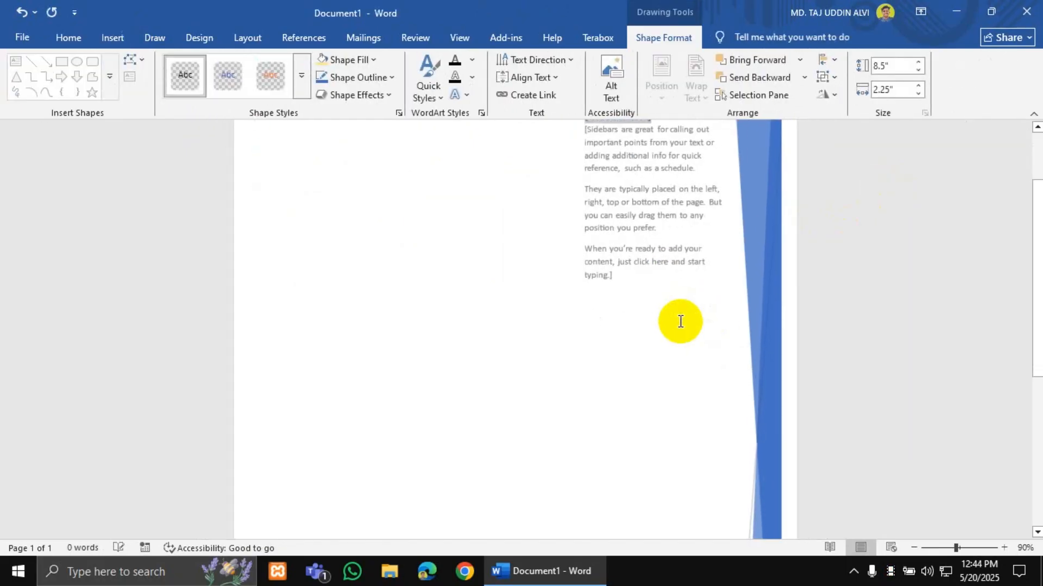
pyautogui.scroll(3, 679, 322)
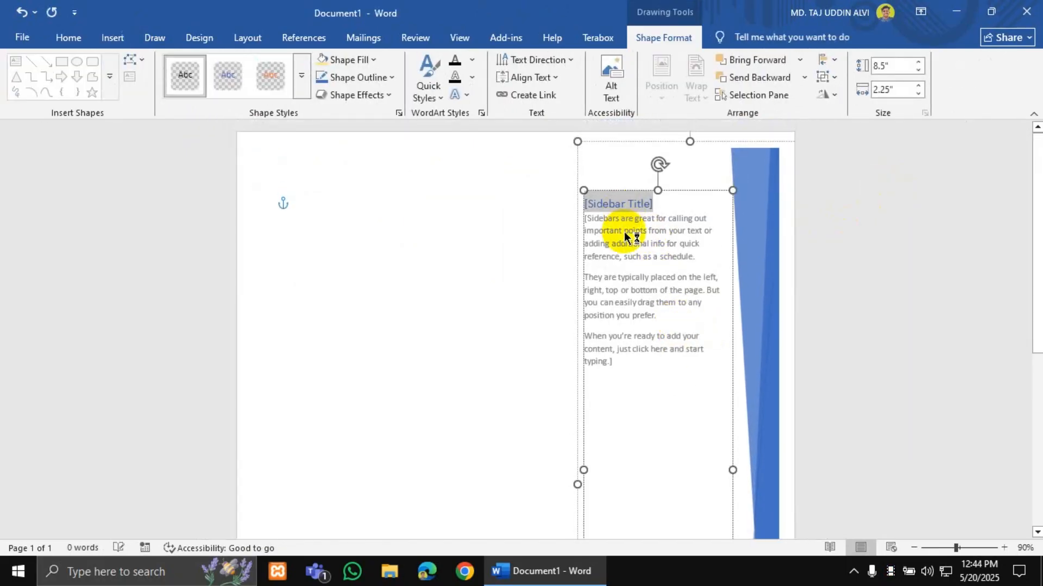
pyautogui.scroll(-1, 625, 236)
pyautogui.click(708, 230)
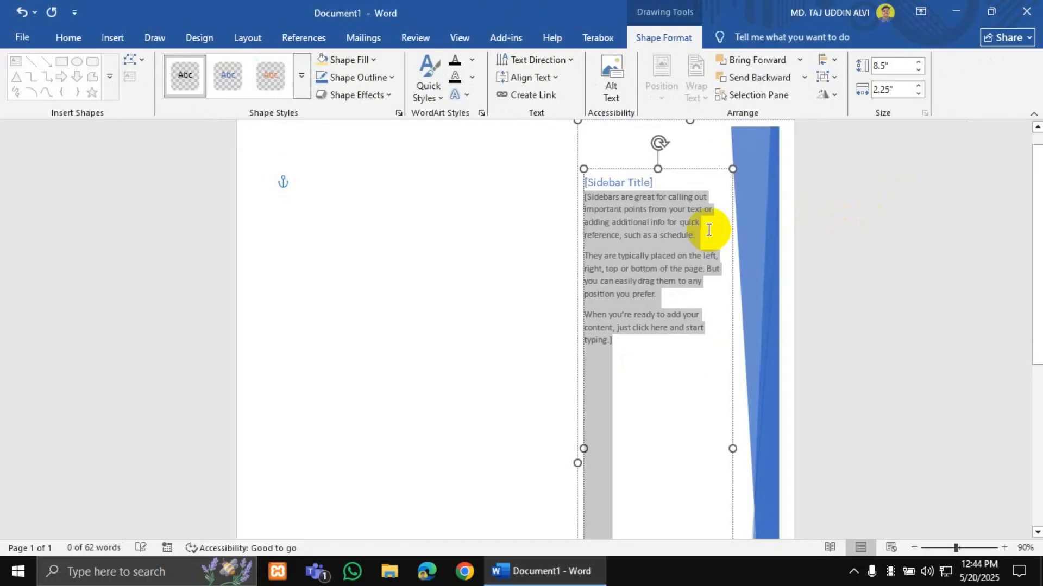
pyautogui.click(400, 214)
pyautogui.scroll(-8, 340, 200)
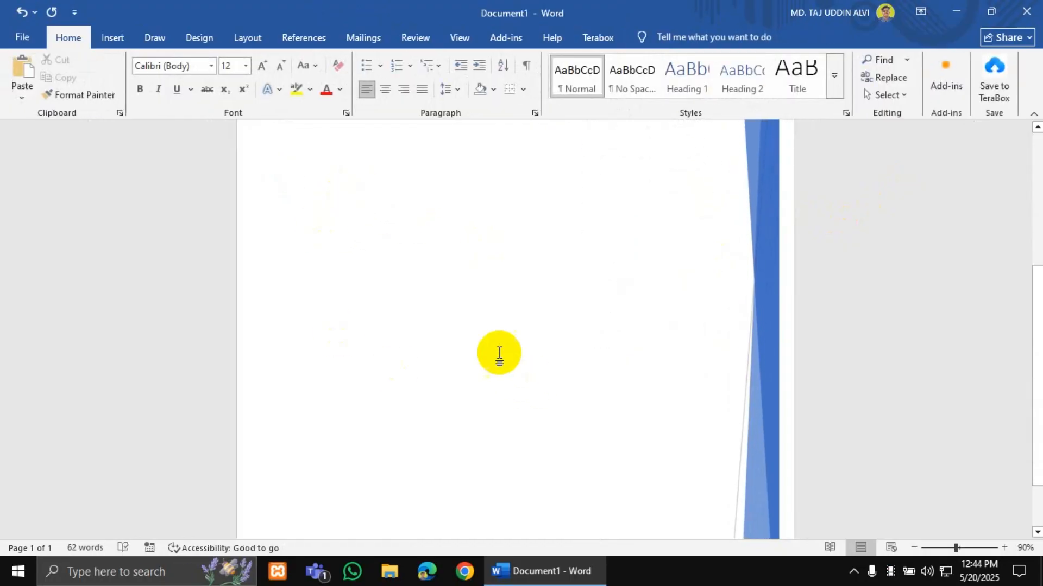
pyautogui.scroll(8, 470, 330)
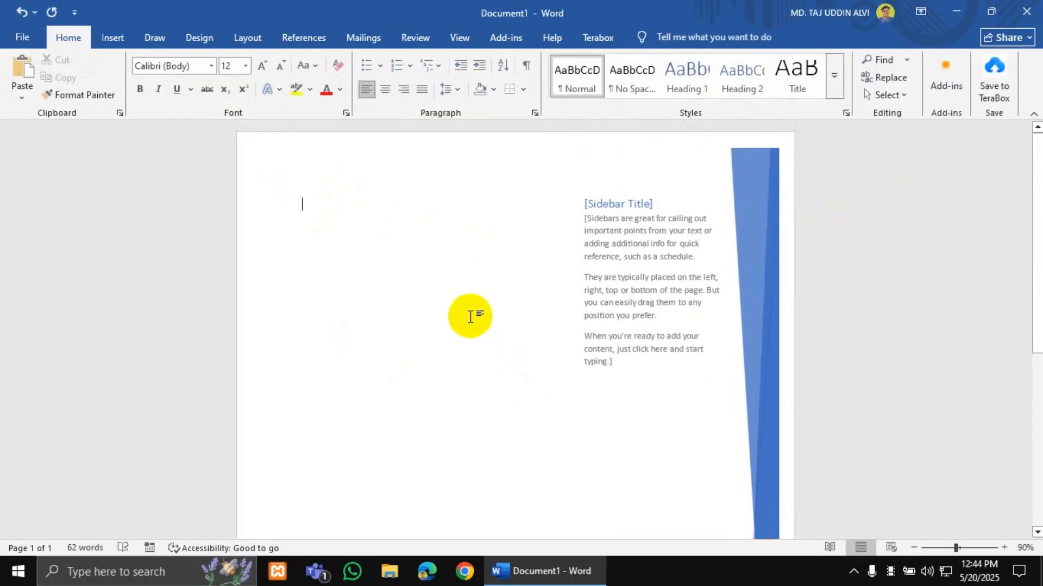
pyautogui.hotkey('ctrl', 'z')
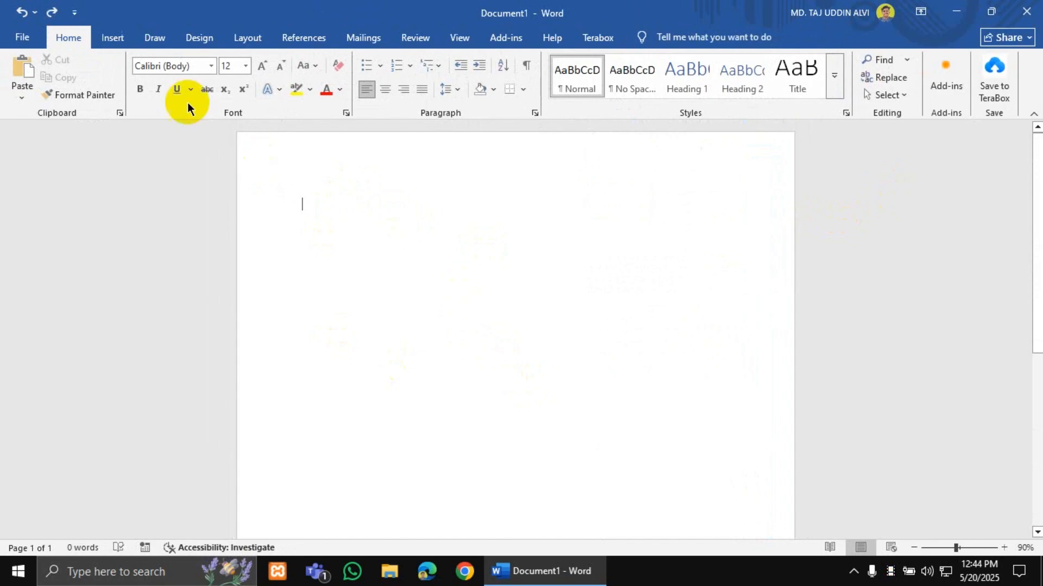
# - Insert a Title document property field from Quick Parts > Document Property
pyautogui.click(113, 38)
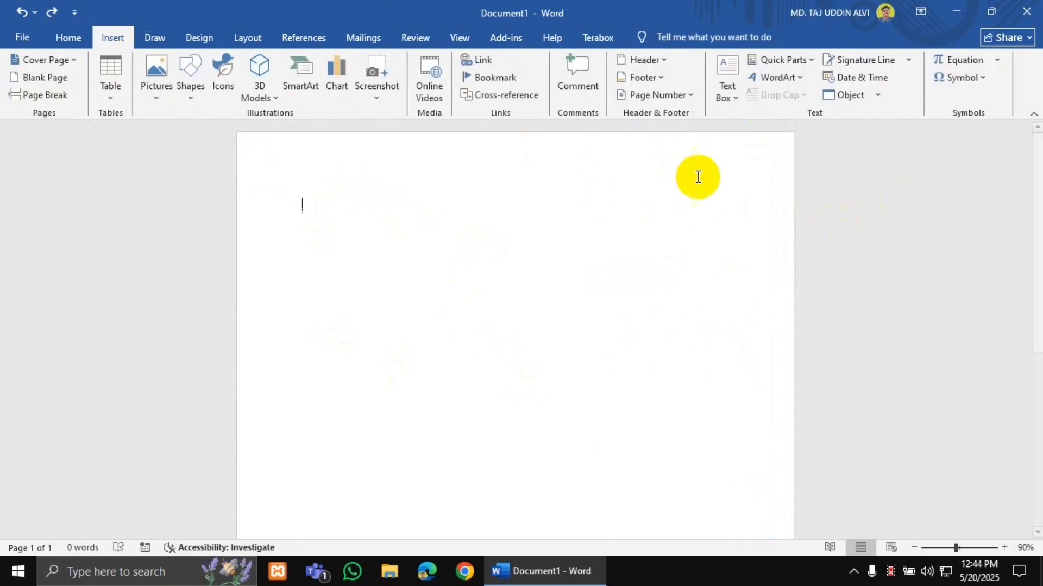
pyautogui.click(799, 61)
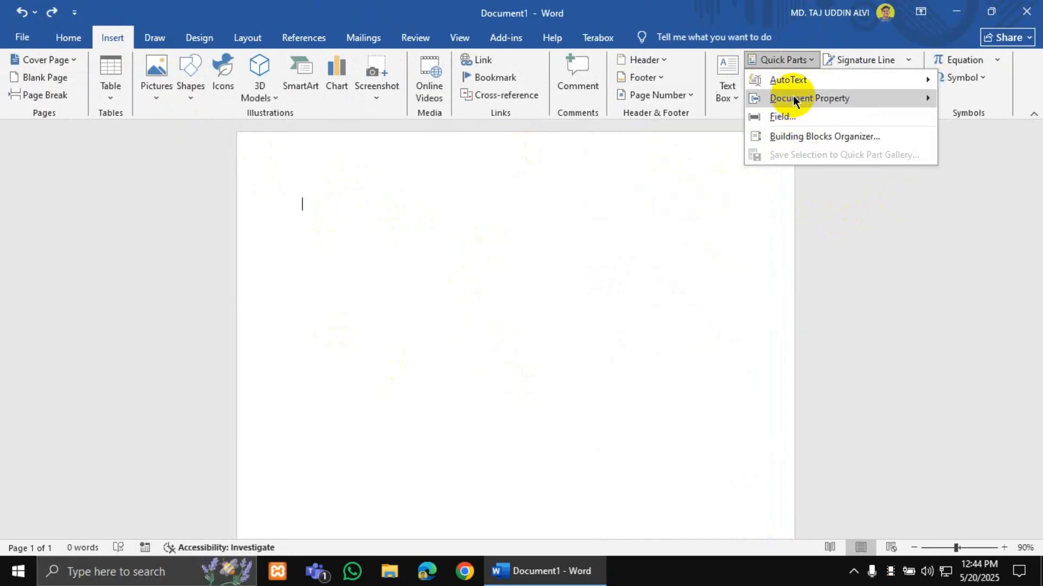
pyautogui.moveTo(794, 100)
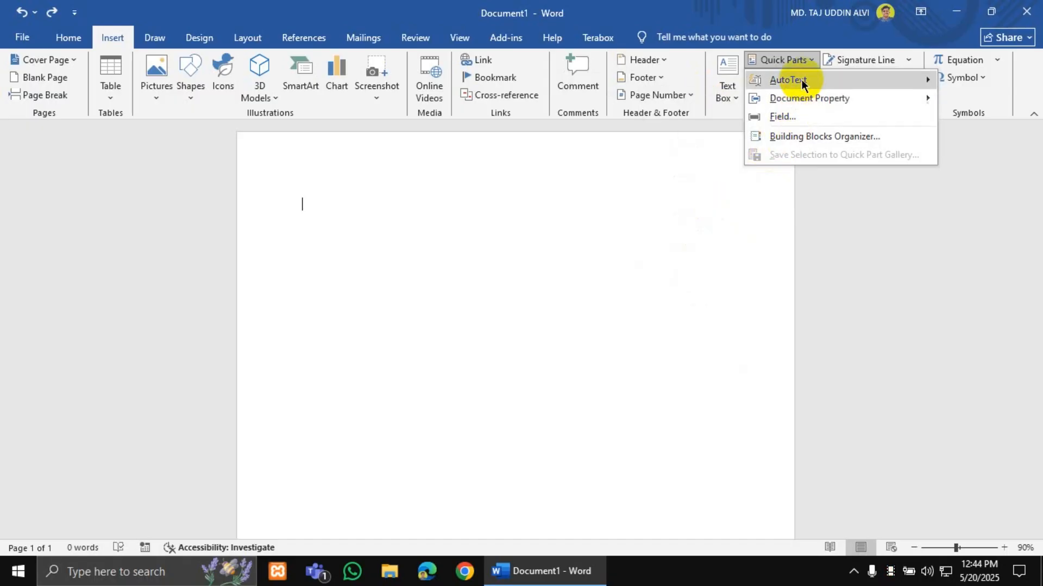
pyautogui.moveTo(788, 80)
pyautogui.click(585, 236)
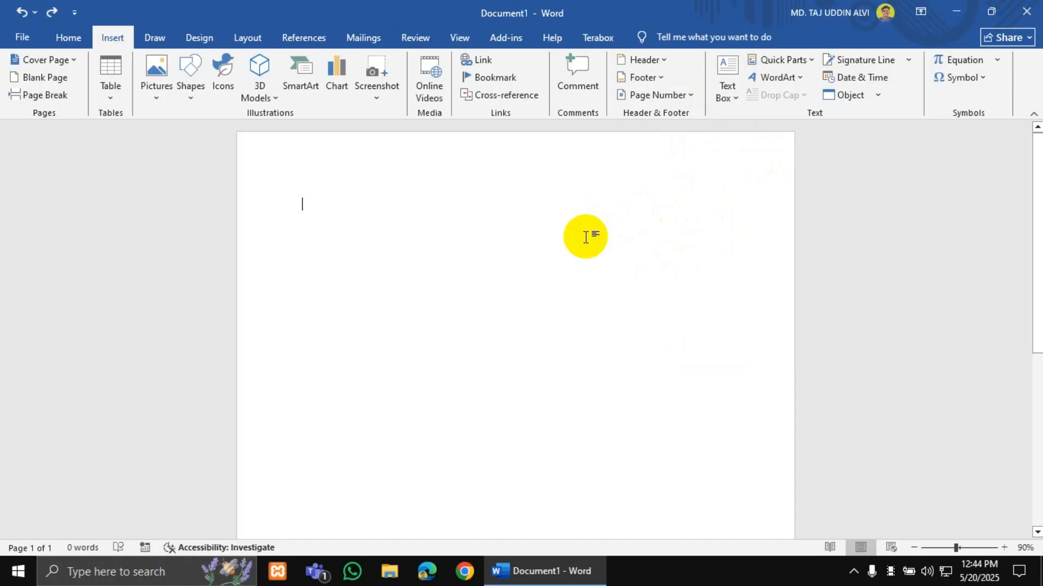
pyautogui.click(787, 64)
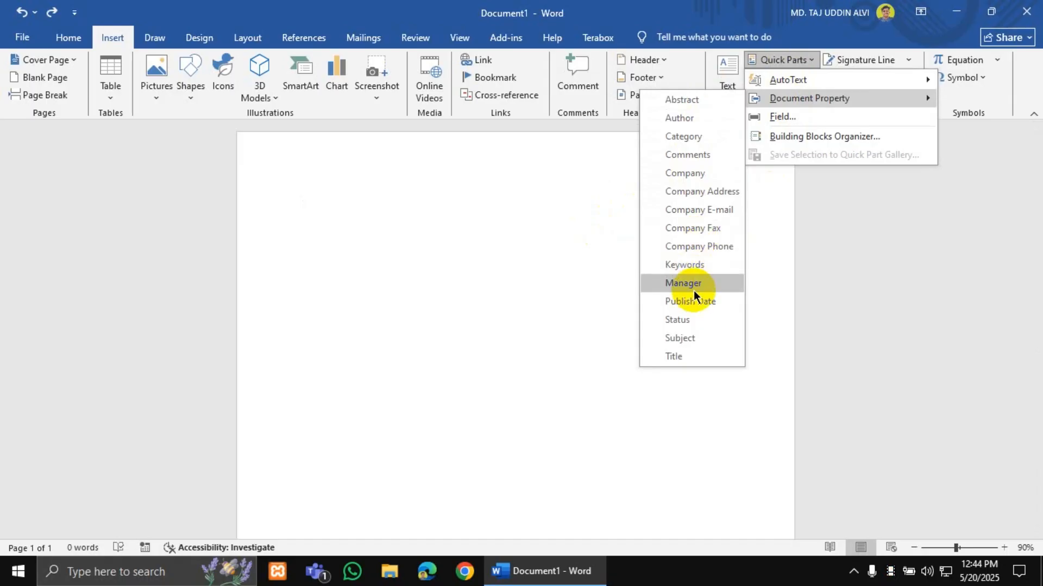
pyautogui.click(678, 353)
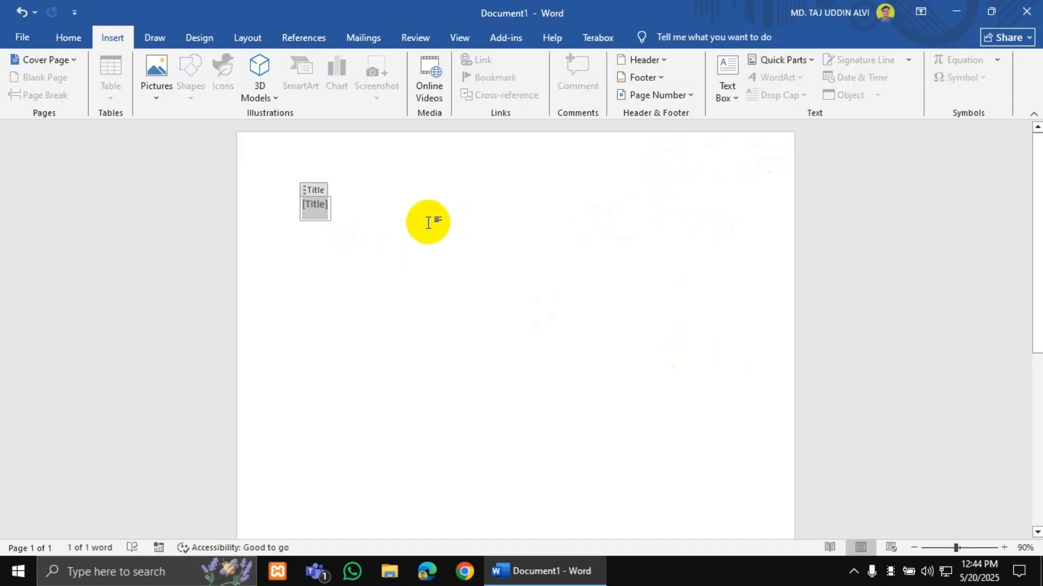
# - Type 'Do' into the Title field, then erase it and remove the field
pyautogui.write('Do')
pyautogui.press('BackSpace')
pyautogui.press('BackSpace')
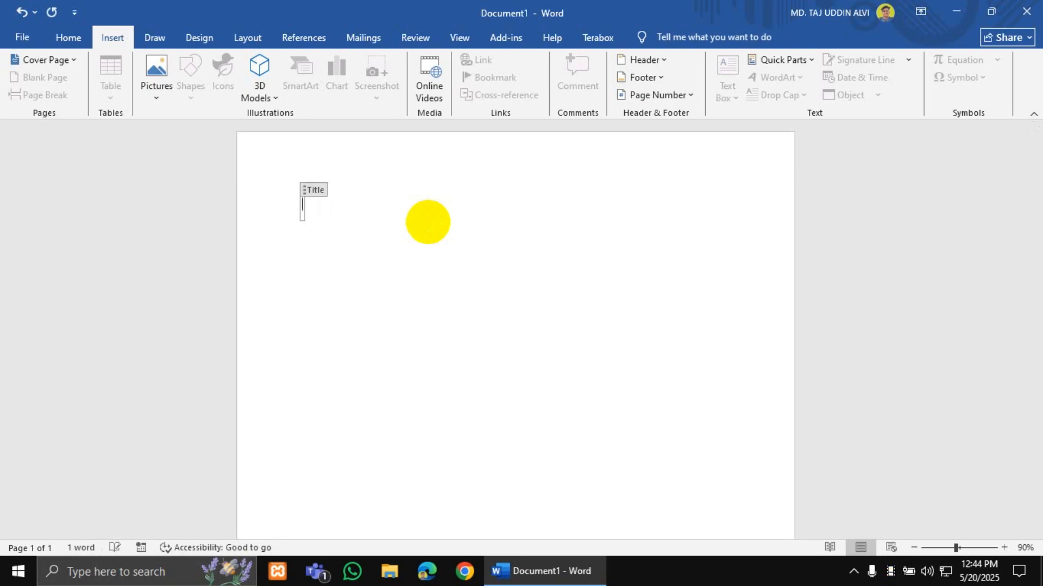
pyautogui.write('Do')
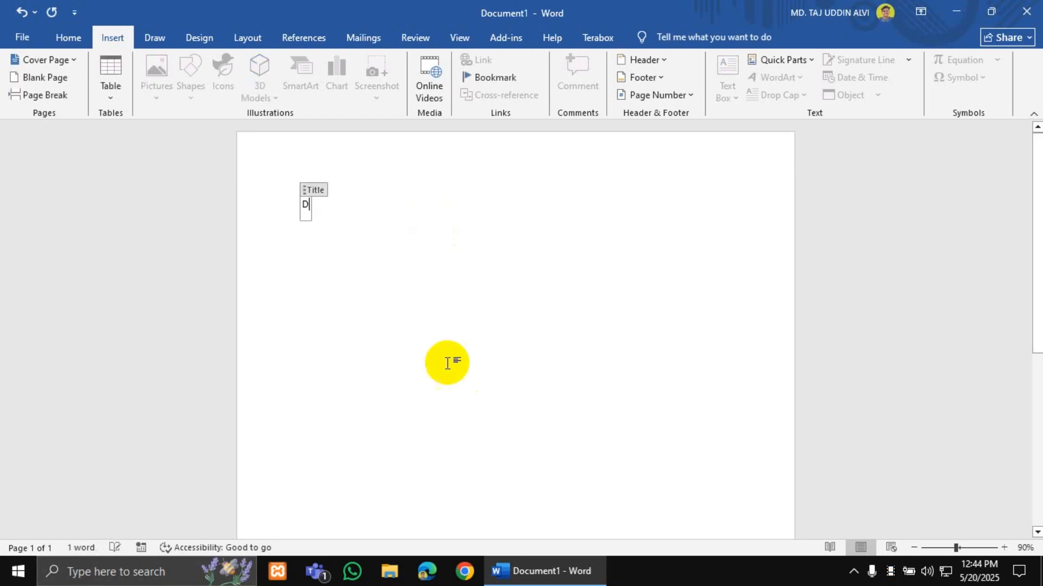
pyautogui.press('BackSpace')
pyautogui.press('BackSpace')
pyautogui.press('BackSpace')
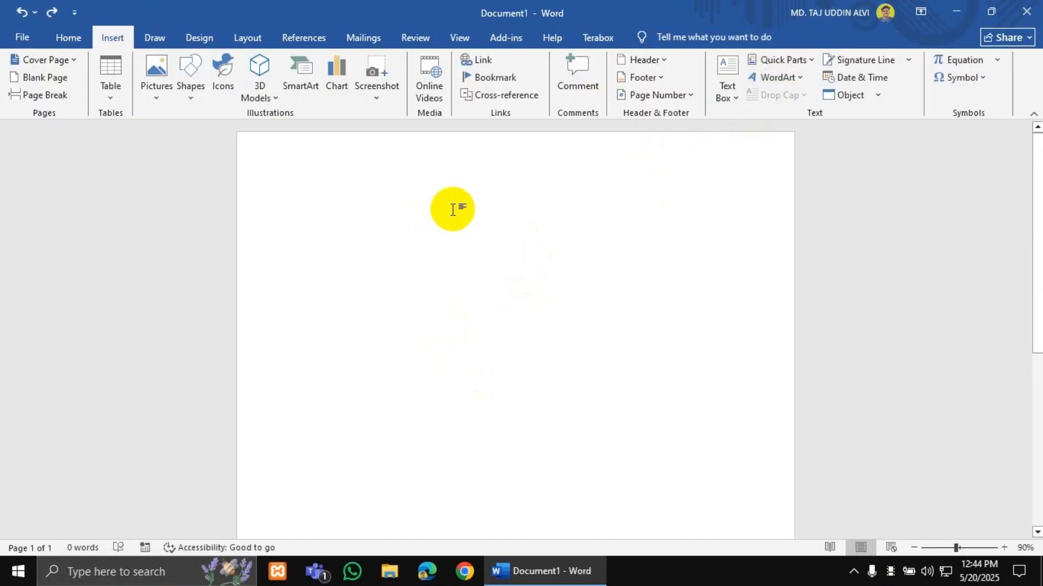
# - Generate five sample paragraphs (239 words) with =rand() and select all of them
pyautogui.write('=rand')
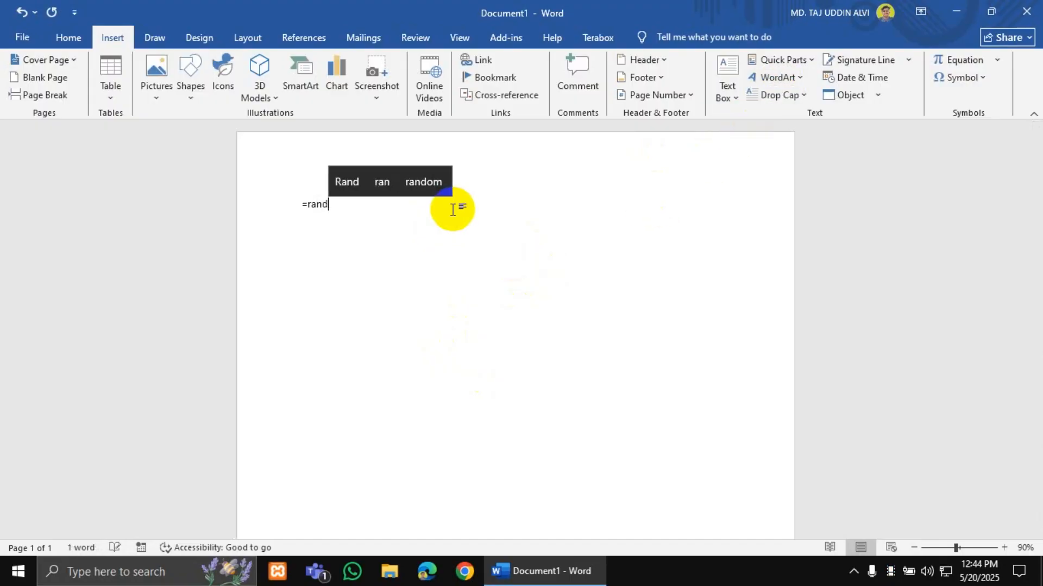
pyautogui.write('()')
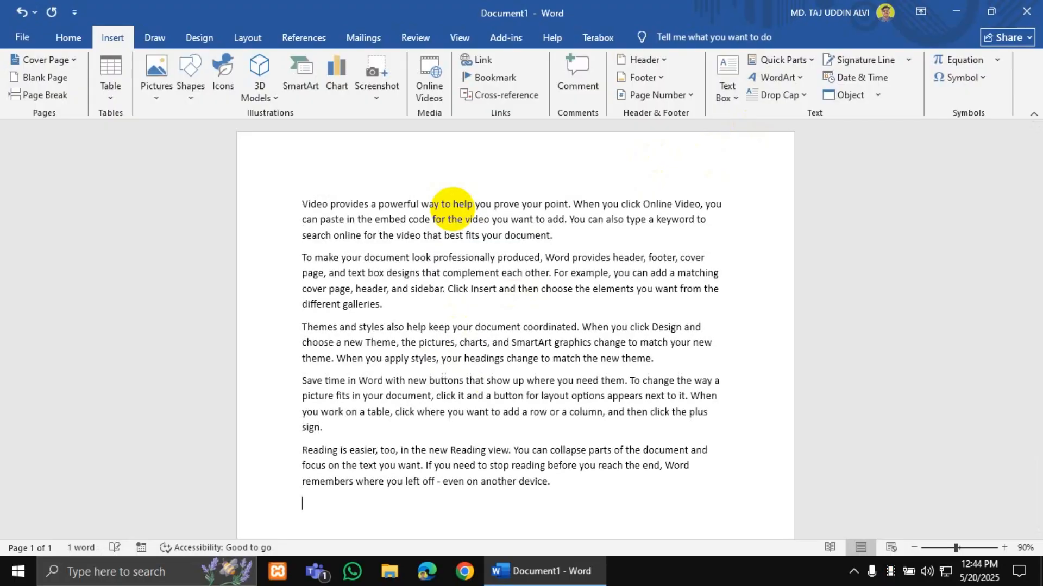
pyautogui.moveTo(575, 499); pyautogui.dragTo(278, 178)
pyautogui.click(280, 179)
pyautogui.click(555, 375)
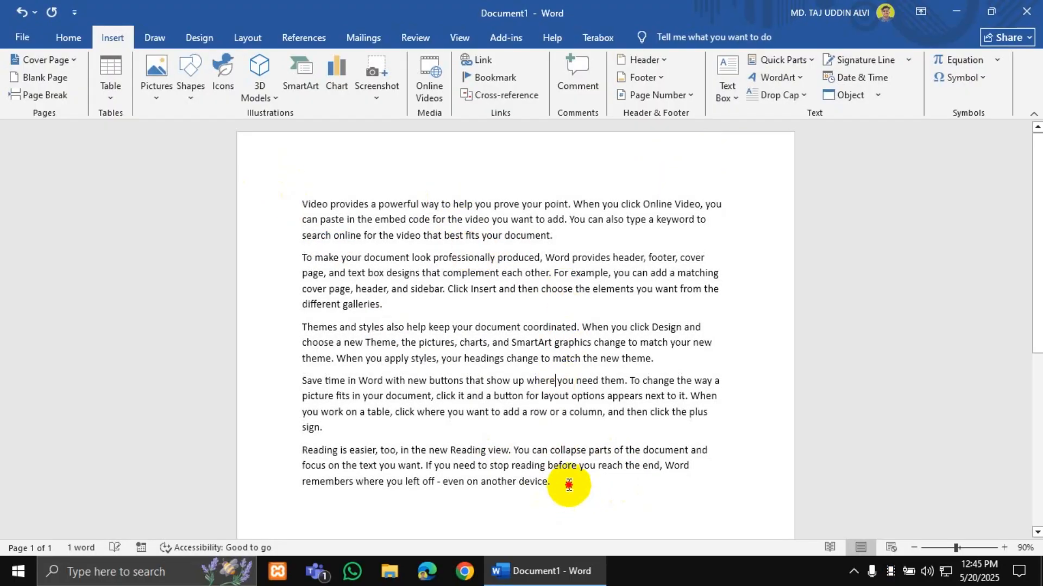
pyautogui.moveTo(564, 478); pyautogui.dragTo(279, 190)
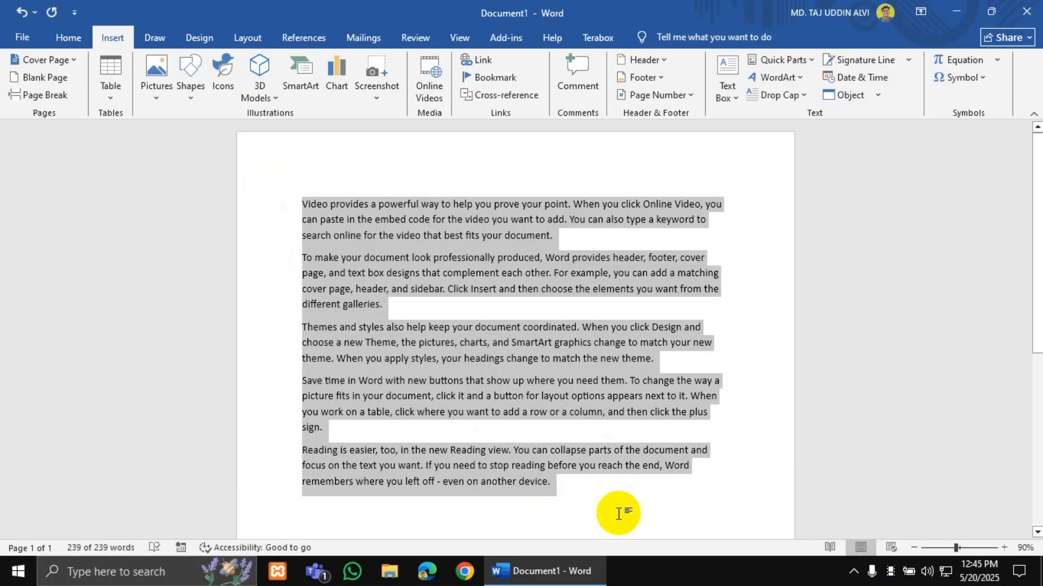
pyautogui.scroll(1, 618, 513)
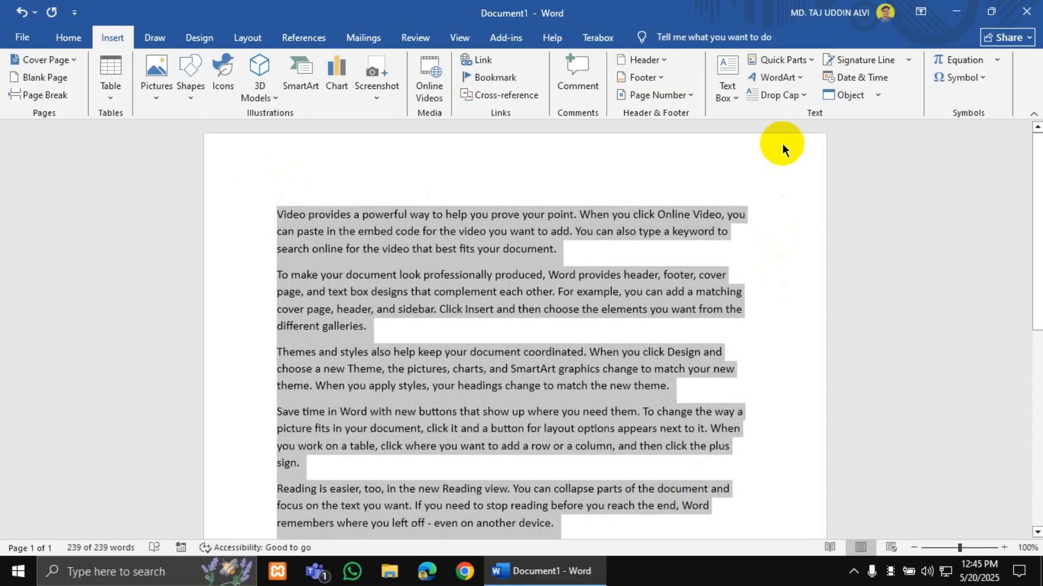
# - Convert the selected text to blue reflected WordArt, then undo back to plain paragraphs
pyautogui.click(796, 79)
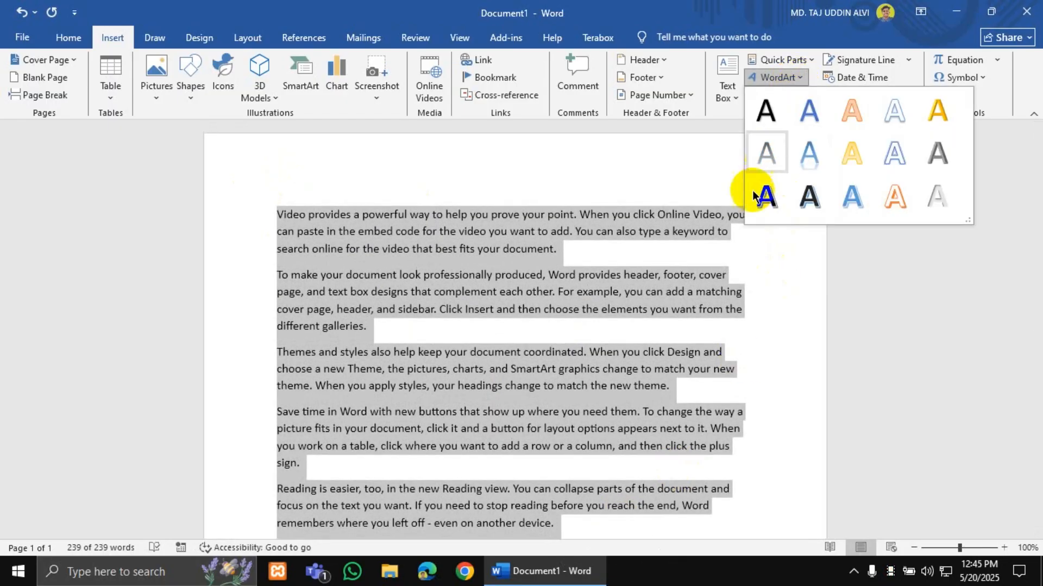
pyautogui.click(810, 160)
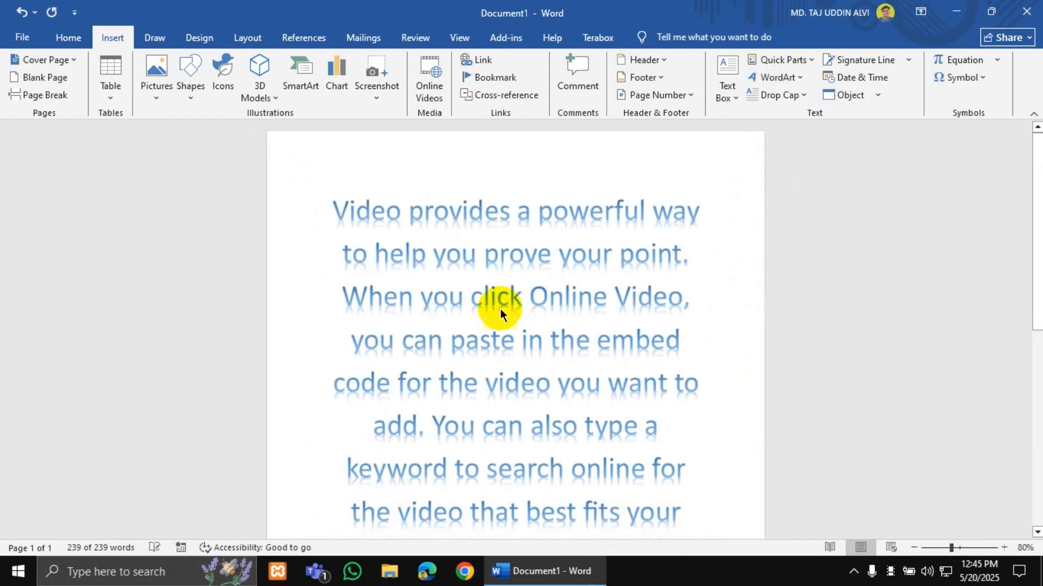
pyautogui.click(502, 309)
pyautogui.scroll(3, 485, 327)
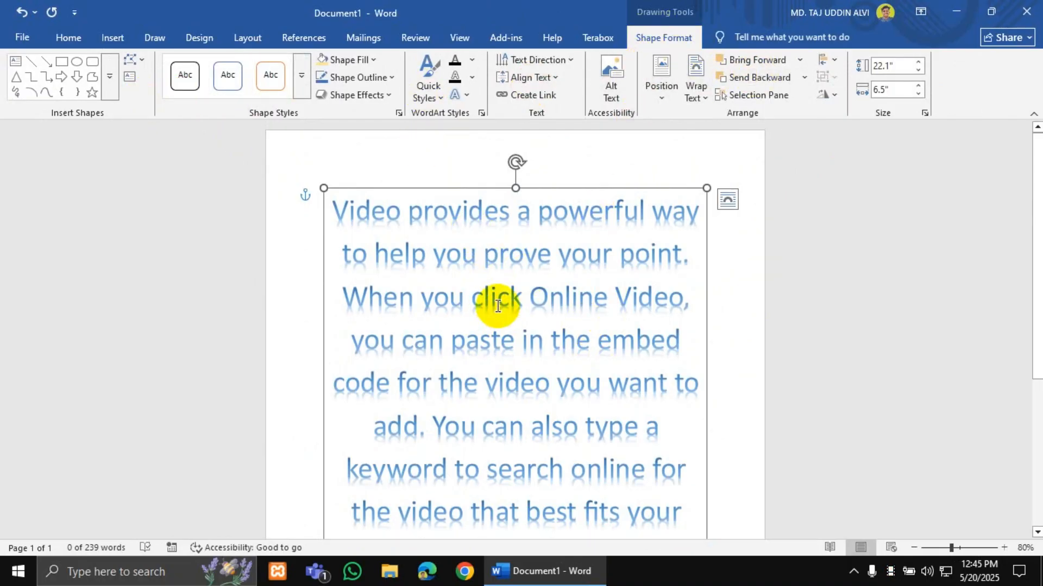
pyautogui.hotkey('ctrl', 'z')
pyautogui.hotkey('ctrl', 'z')
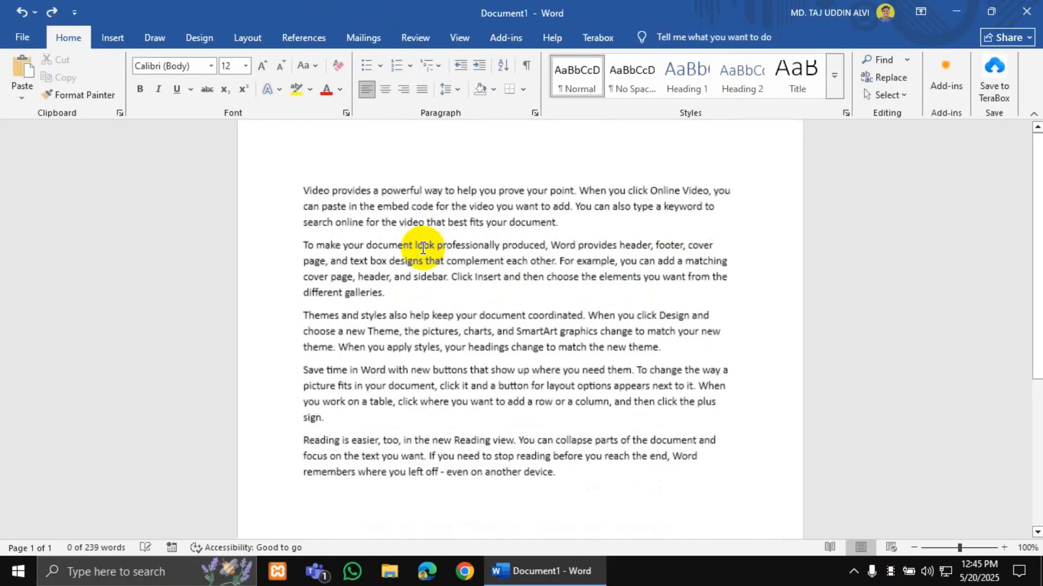
pyautogui.doubleClick(289, 183)
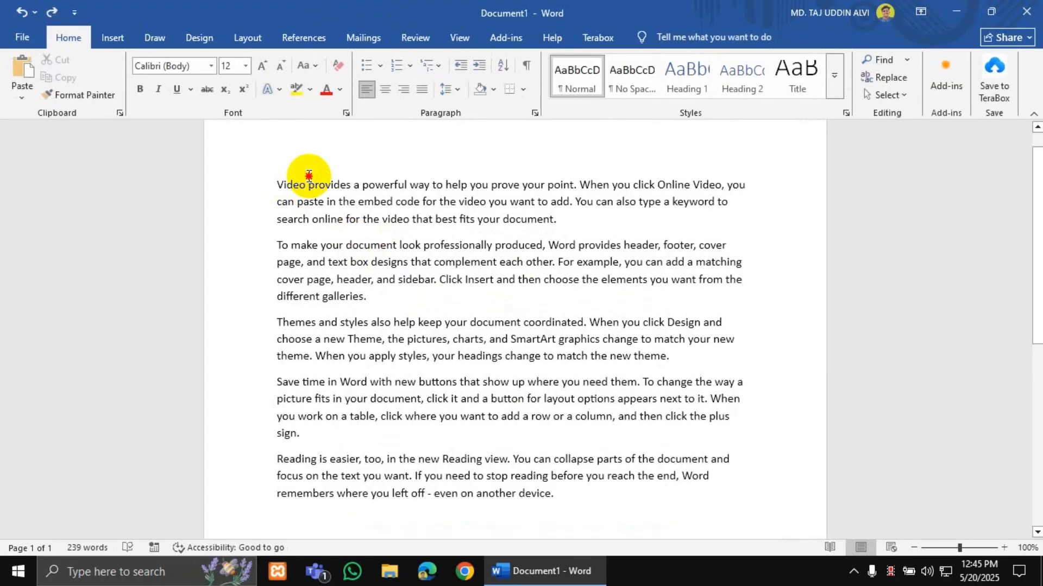
pyautogui.click(112, 38)
pyautogui.click(771, 79)
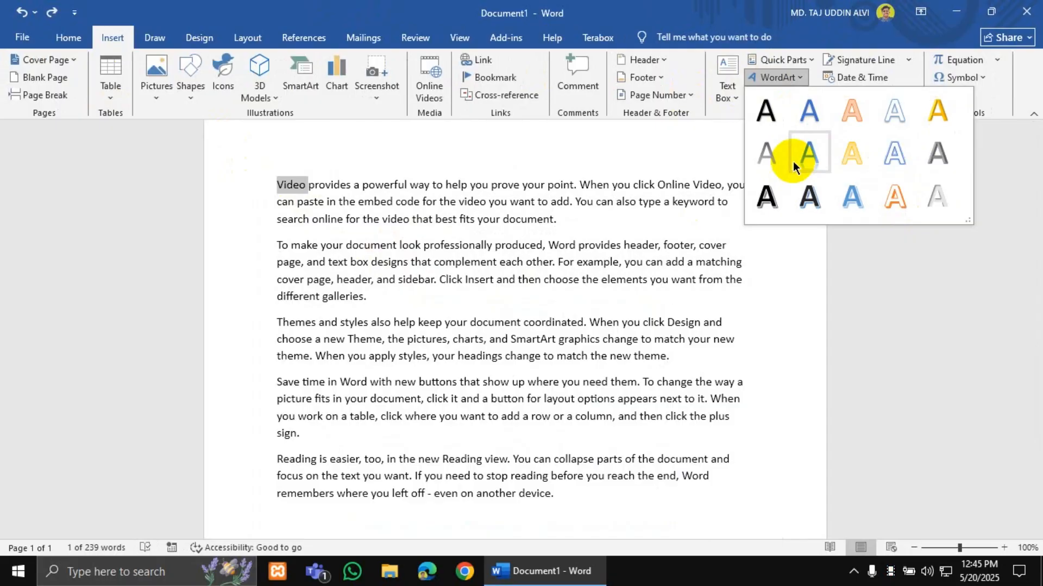
pyautogui.click(66, 40)
pyautogui.click(67, 38)
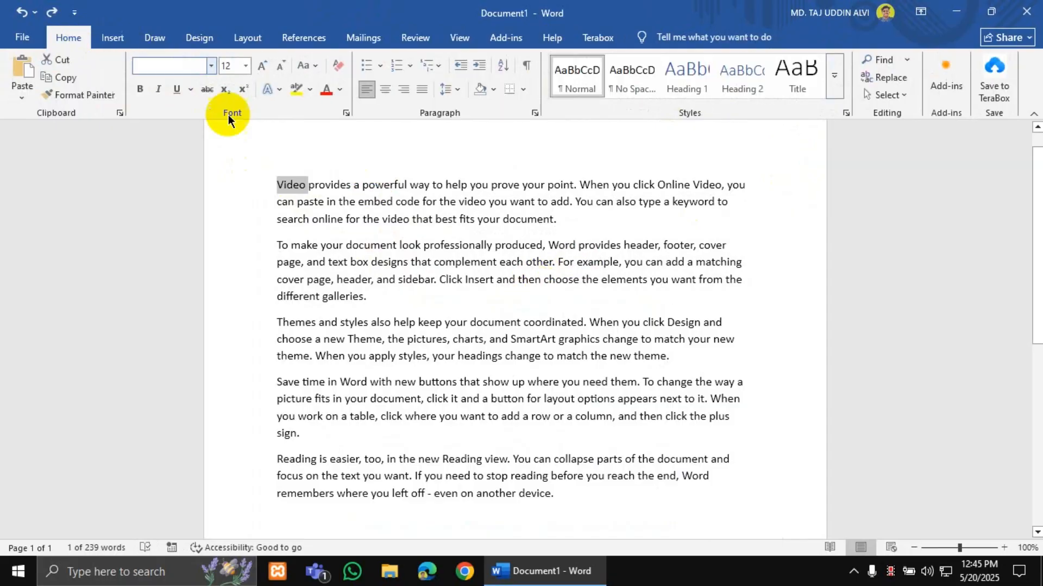
pyautogui.click(278, 89)
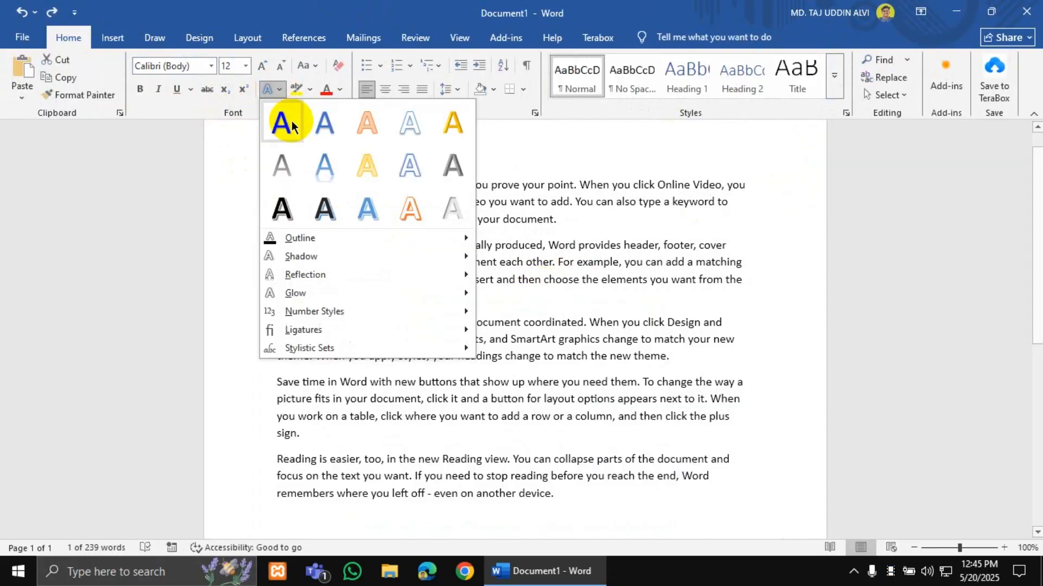
pyautogui.click(279, 92)
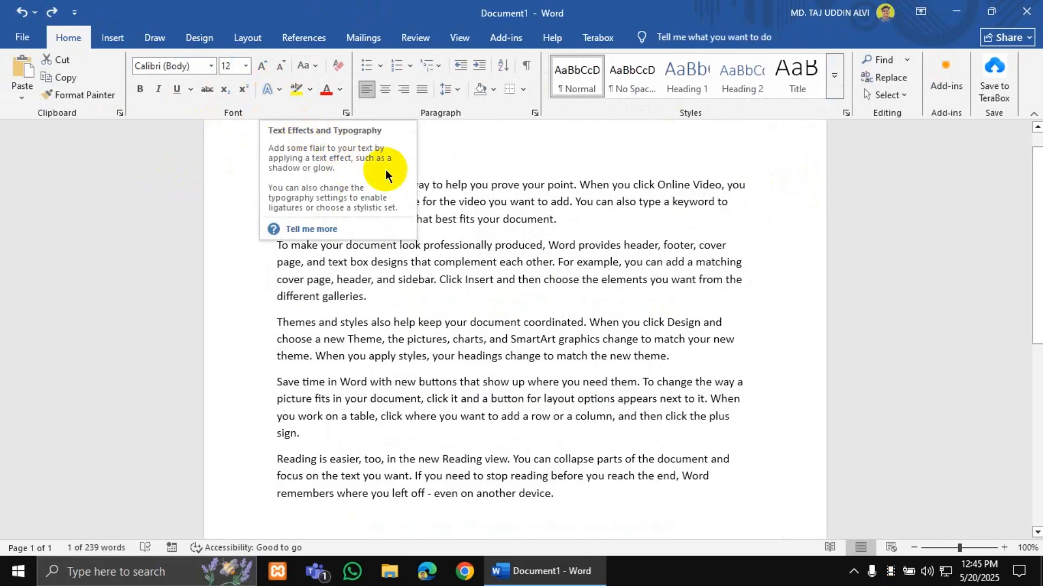
pyautogui.click(471, 201)
pyautogui.moveTo(625, 505); pyautogui.dragTo(267, 168)
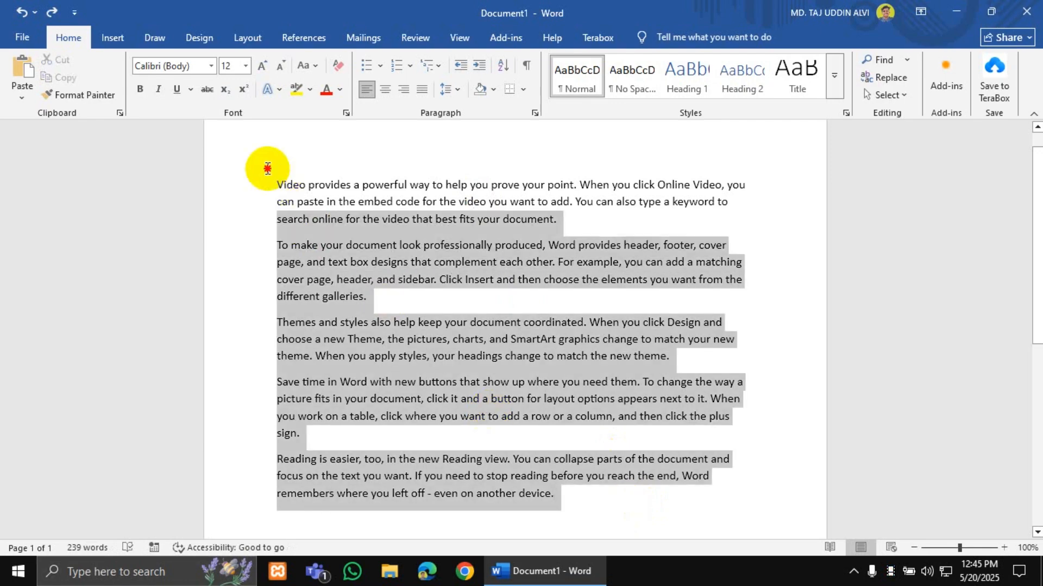
pyautogui.click(113, 37)
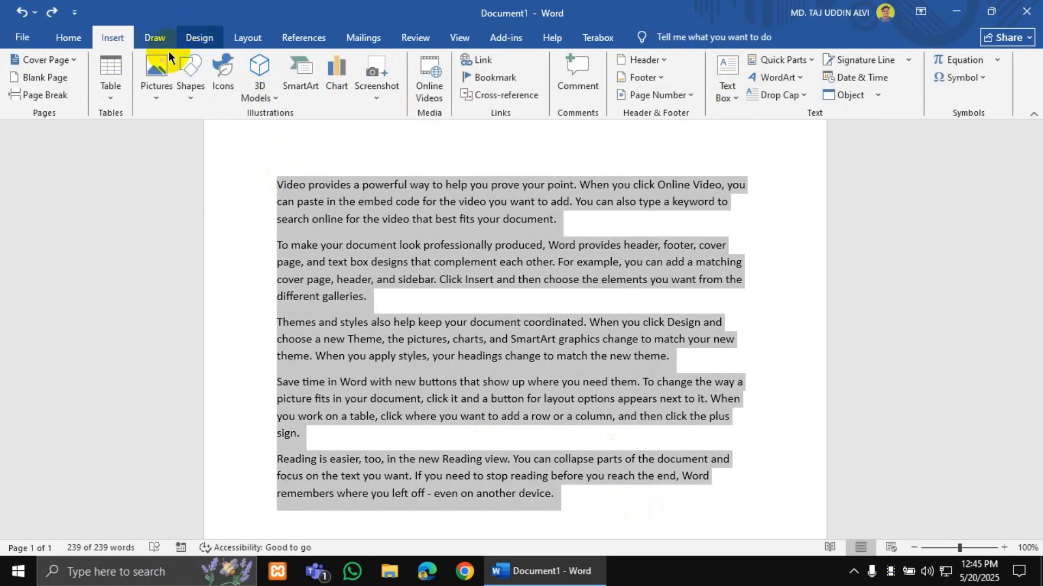
pyautogui.click(643, 244)
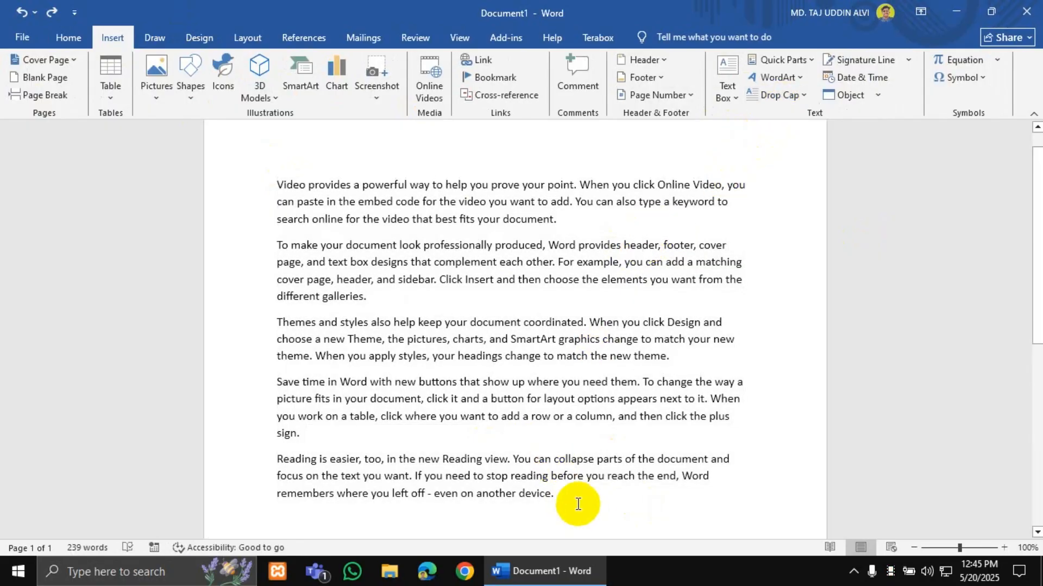
pyautogui.moveTo(559, 497); pyautogui.dragTo(276, 168)
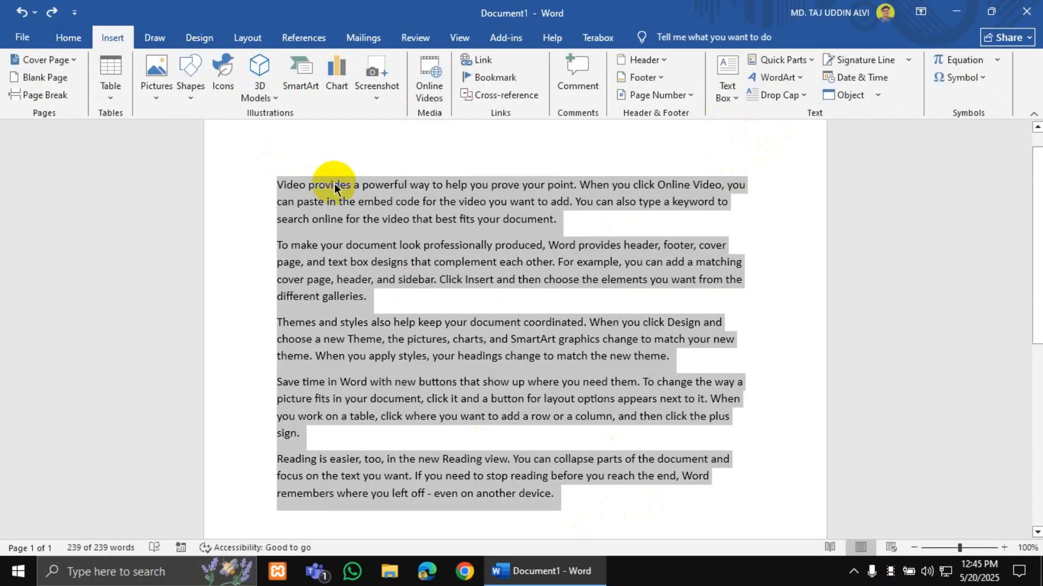
pyautogui.click(293, 186)
pyautogui.click(287, 183)
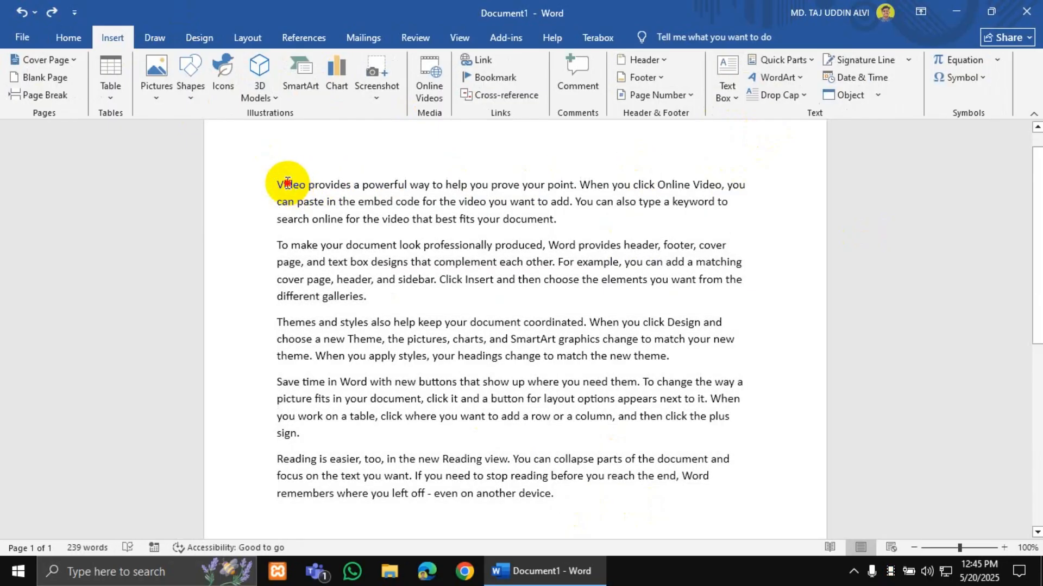
pyautogui.moveTo(288, 184); pyautogui.dragTo(280, 186)
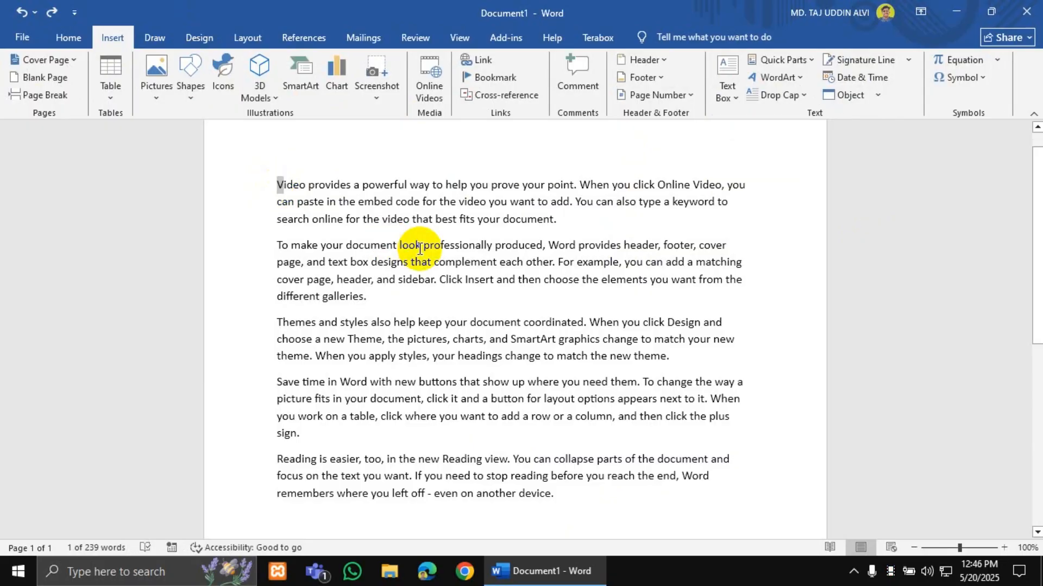
pyautogui.keyDown('ctrl'); pyautogui.scroll(3, 429, 250); pyautogui.keyUp('ctrl')
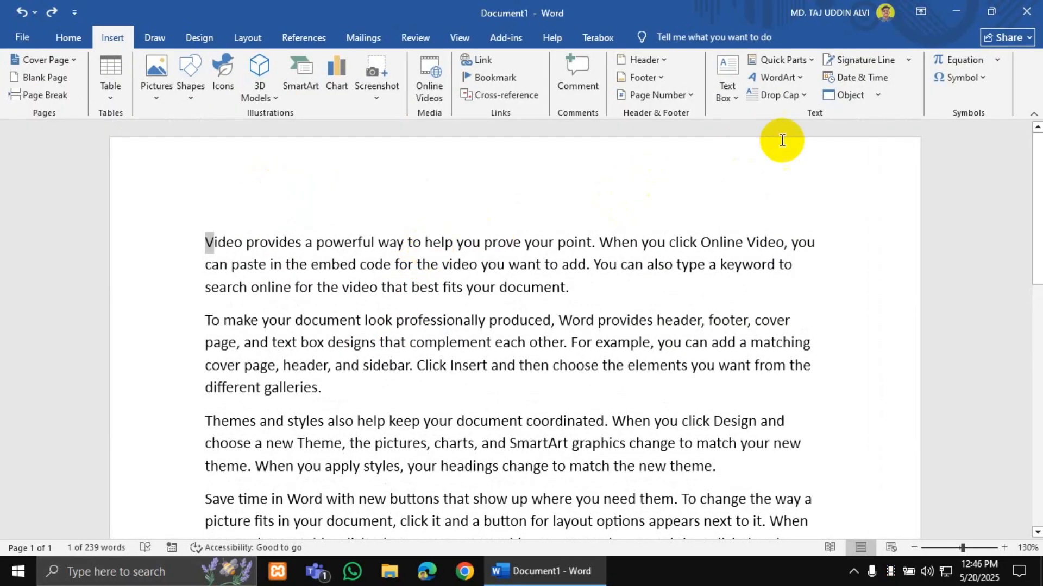
pyautogui.click(624, 277)
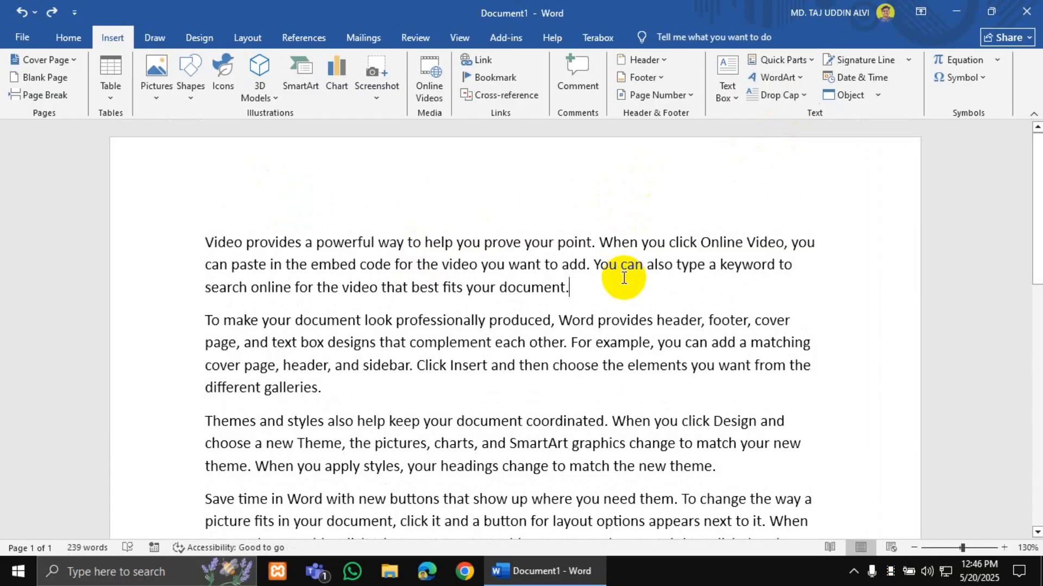
pyautogui.hotkey('ctrl', 'a')
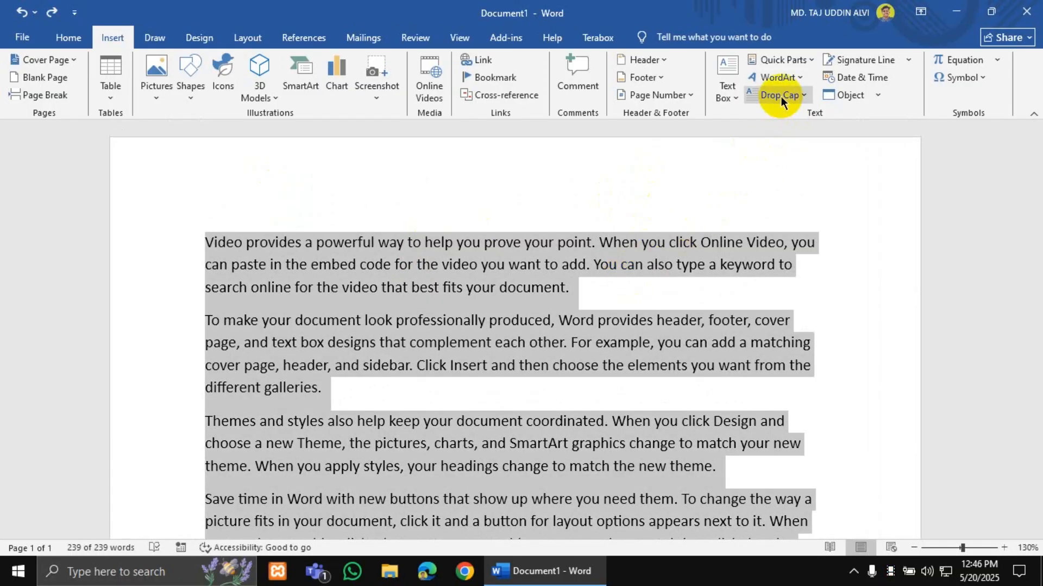
pyautogui.click(780, 96)
pyautogui.click(782, 156)
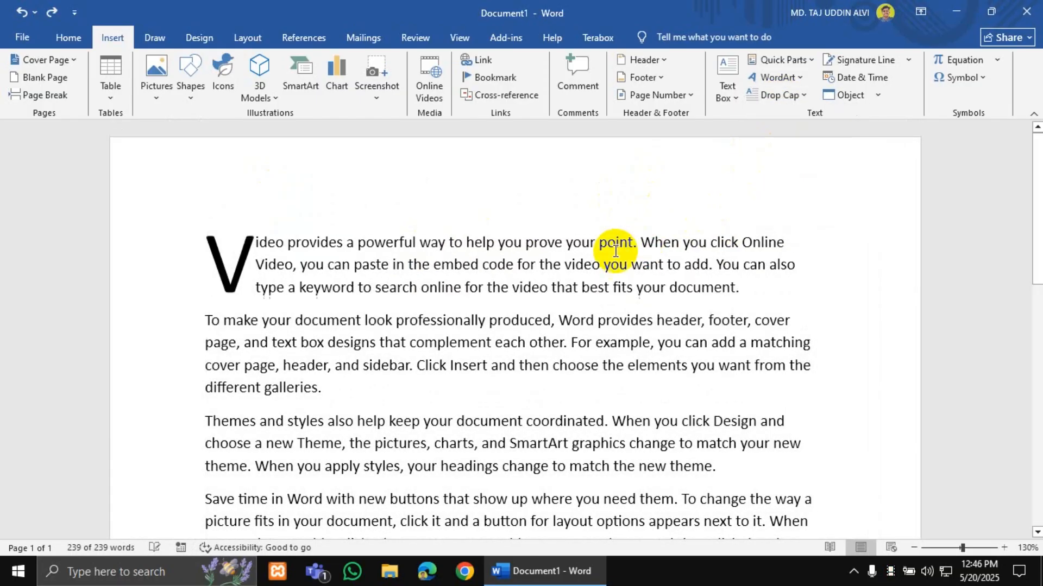
pyautogui.click(249, 252)
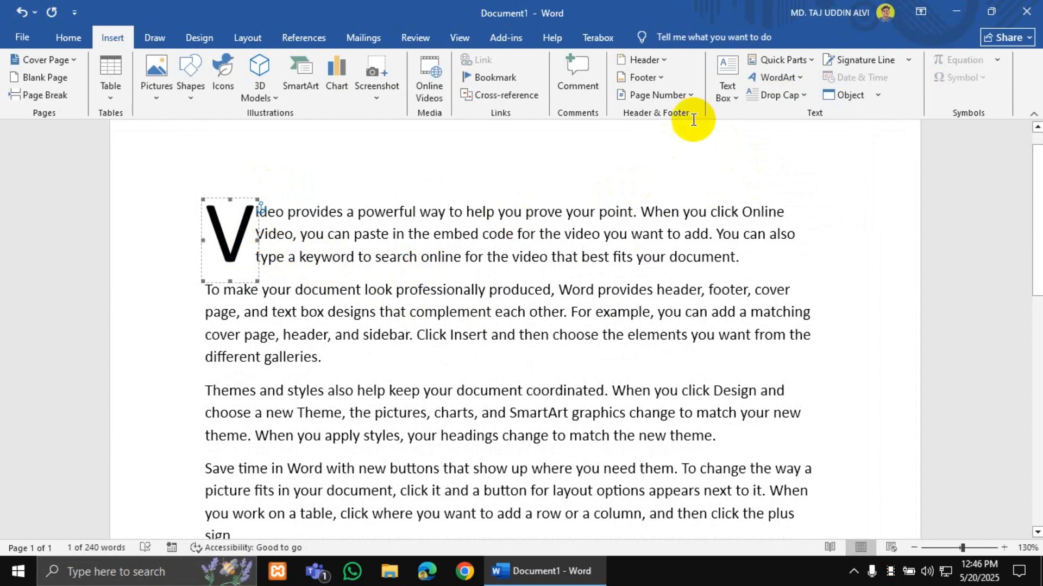
pyautogui.click(729, 93)
pyautogui.click(663, 148)
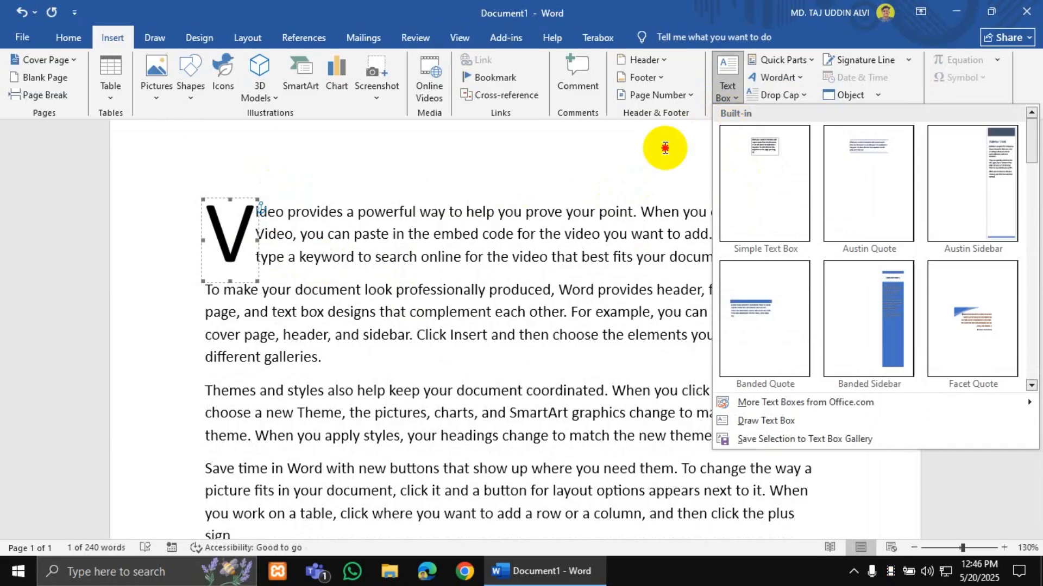
pyautogui.hotkey('ctrl', 'a')
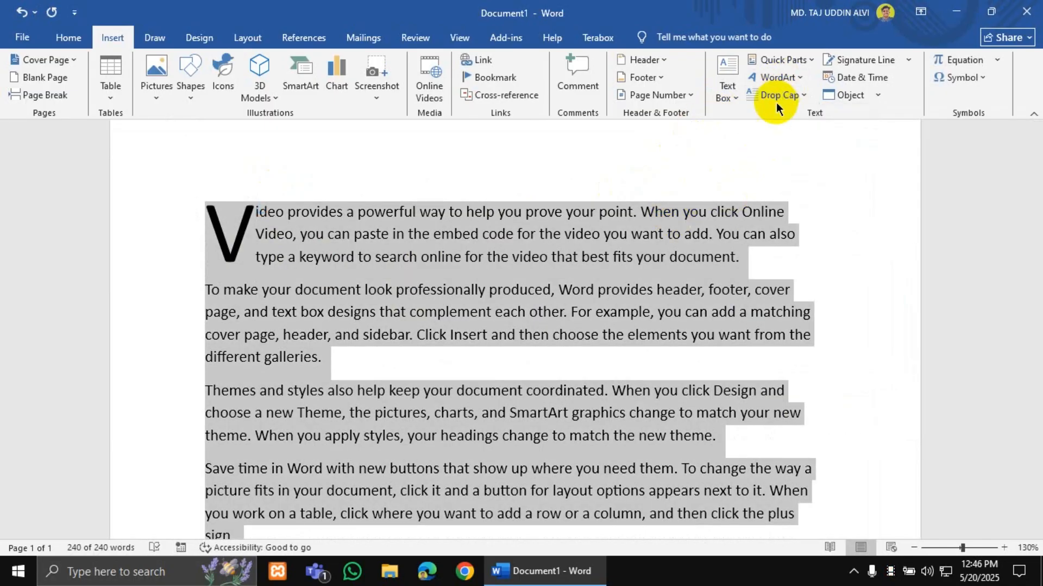
pyautogui.click(776, 98)
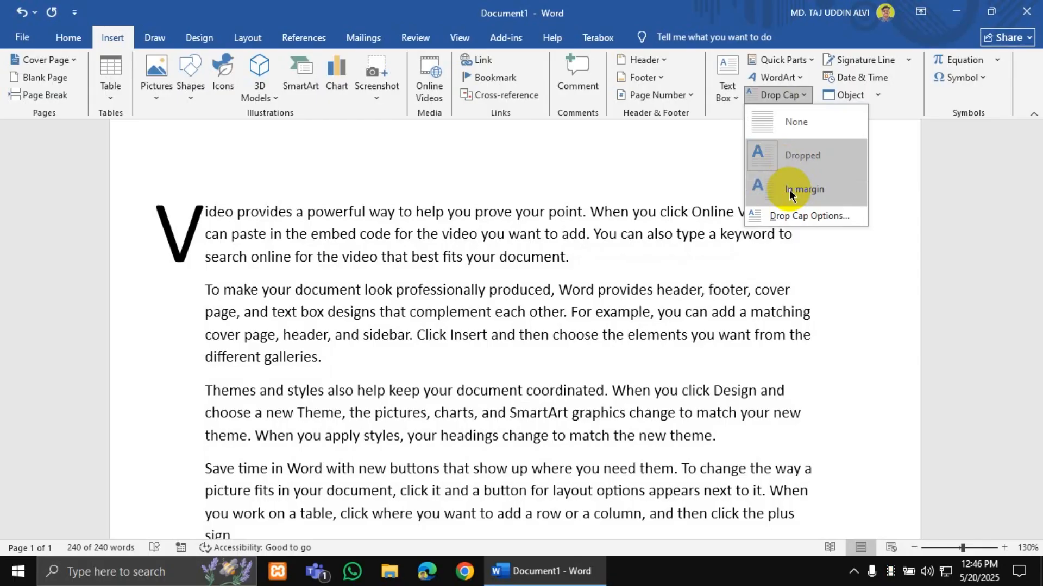
pyautogui.click(799, 190)
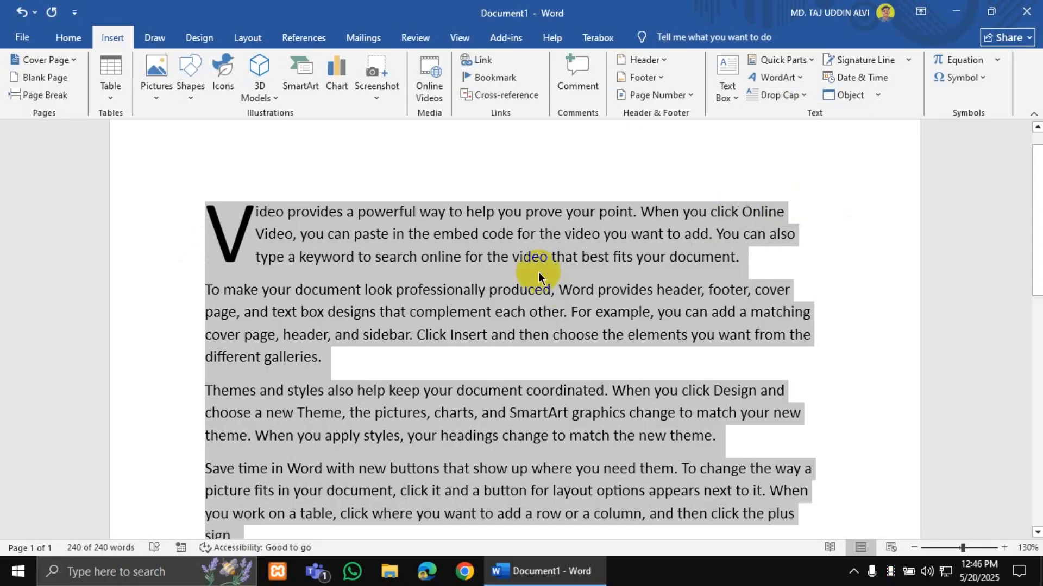
pyautogui.hotkey('ctrl', 'z')
pyautogui.hotkey('ctrl', 'z')
pyautogui.hotkey('ctrl', 'z')
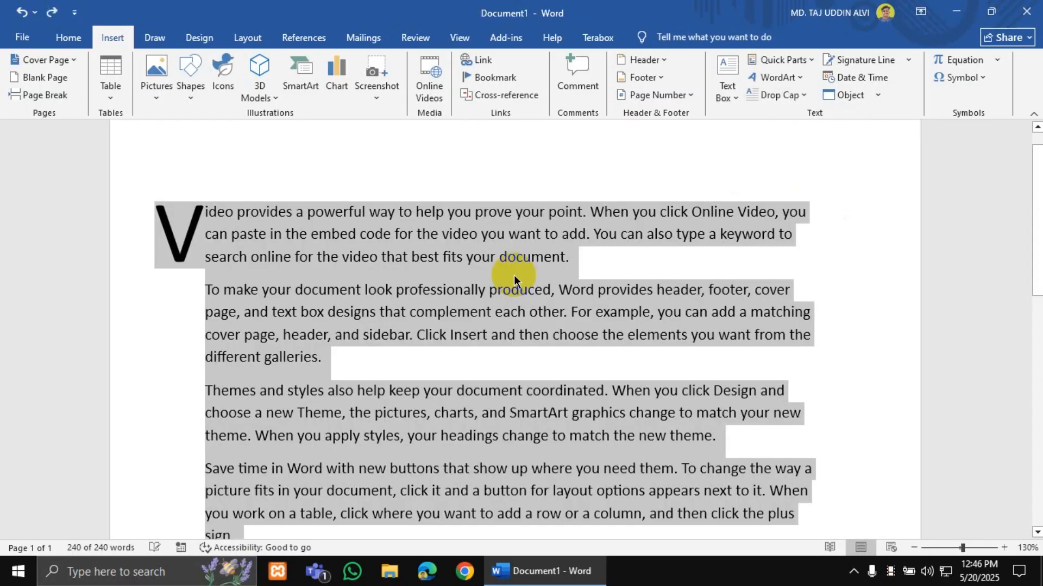
pyautogui.click(571, 220)
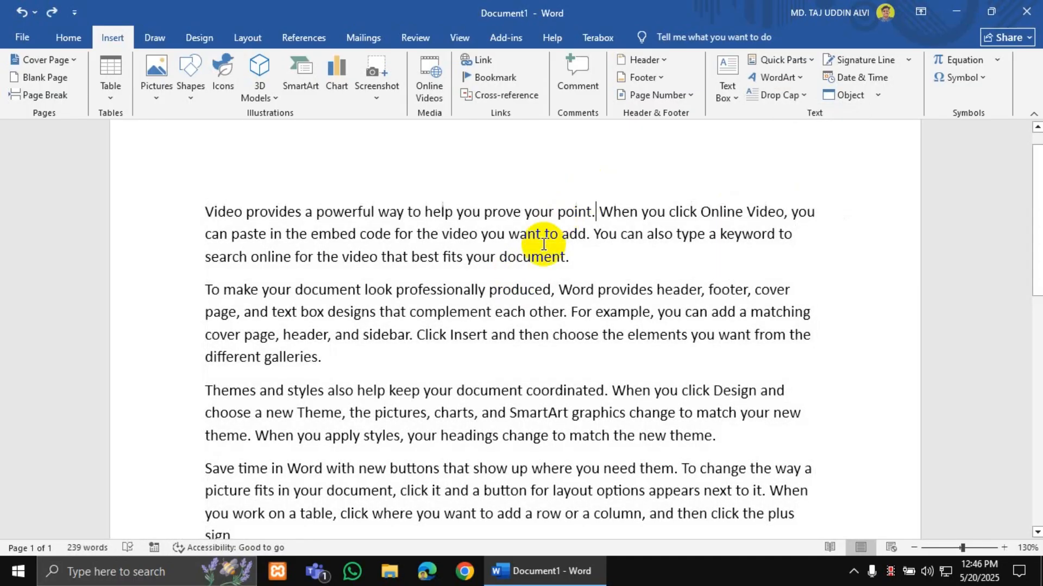
pyautogui.scroll(-1, 544, 244)
pyautogui.hotkey('ctrl', 'a')
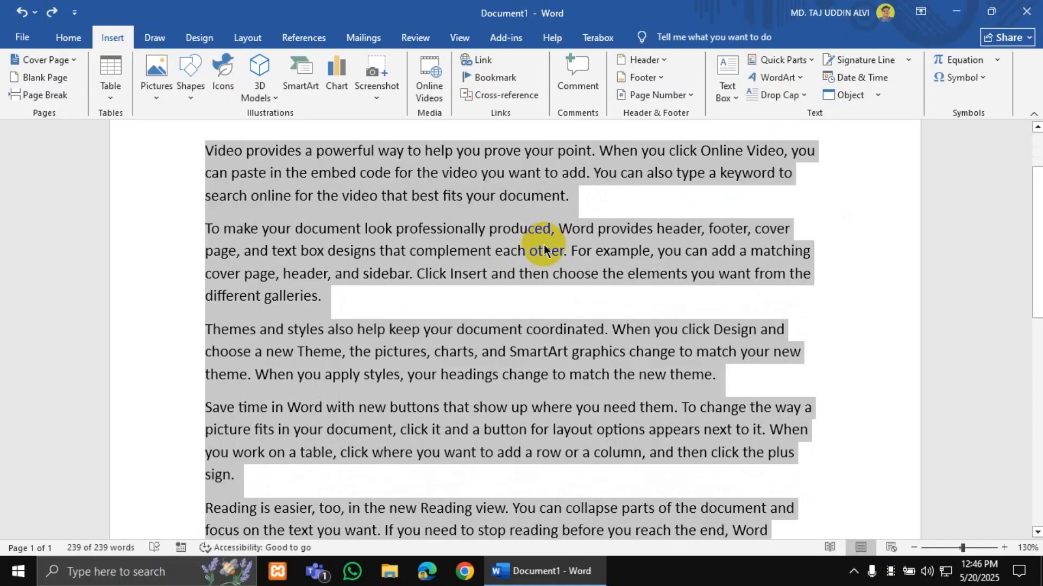
pyautogui.click(787, 102)
pyautogui.click(488, 240)
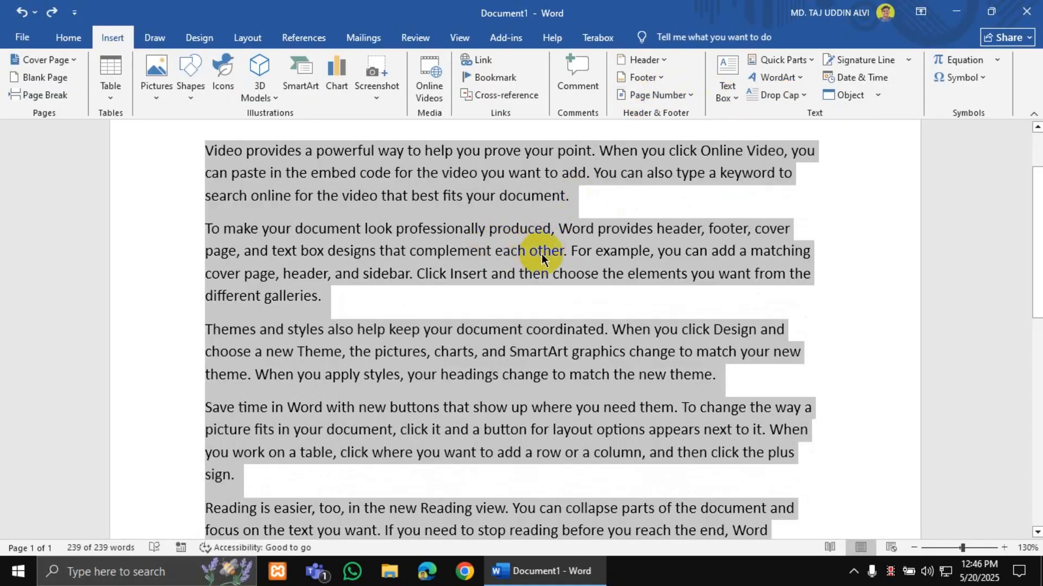
pyautogui.scroll(1, 544, 253)
pyautogui.click(569, 254)
pyautogui.scroll(-5, 581, 247)
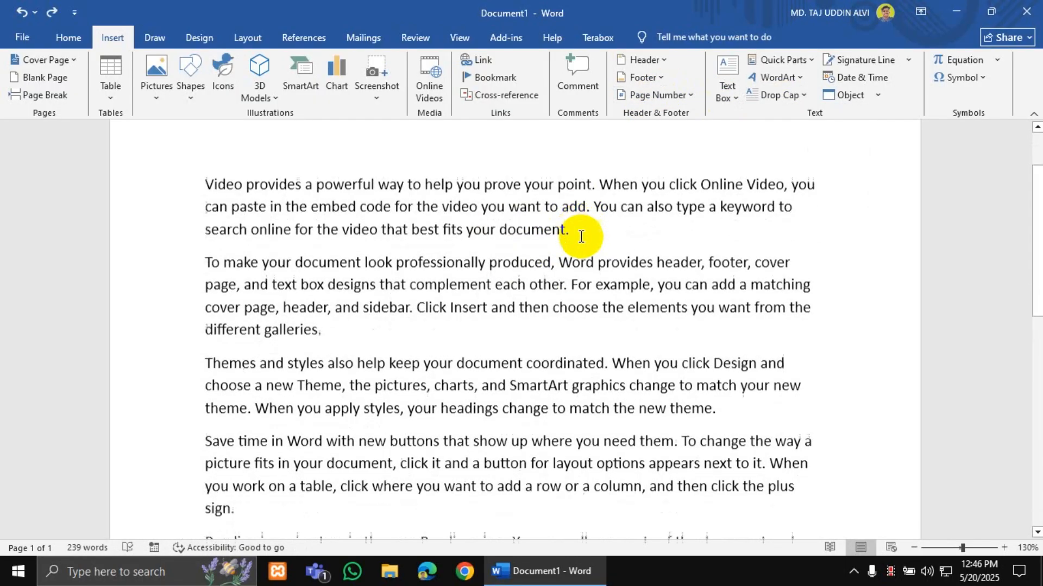
pyautogui.scroll(-5, 128, 349)
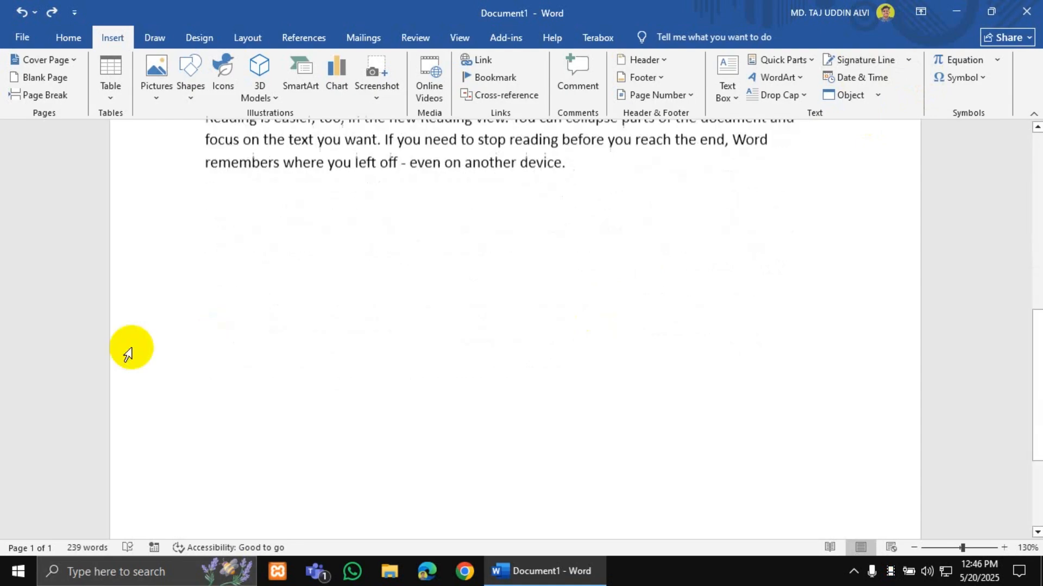
pyautogui.click(328, 323)
pyautogui.scroll(2, 327, 323)
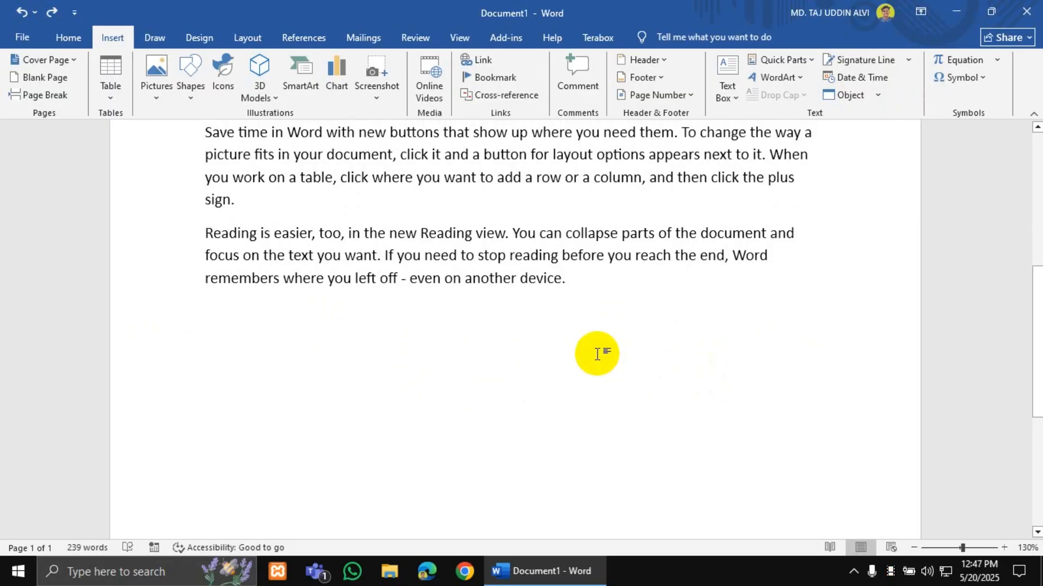
# - Start a signature line and enter the signer's name with the title 'Author'
pyautogui.click(856, 64)
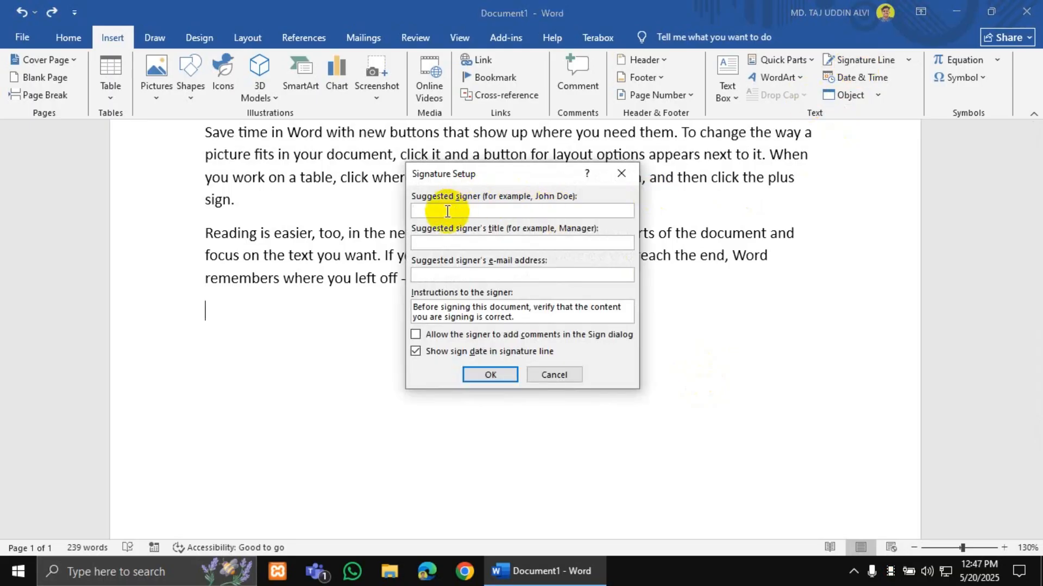
pyautogui.write('Ali')
pyautogui.write('vi')
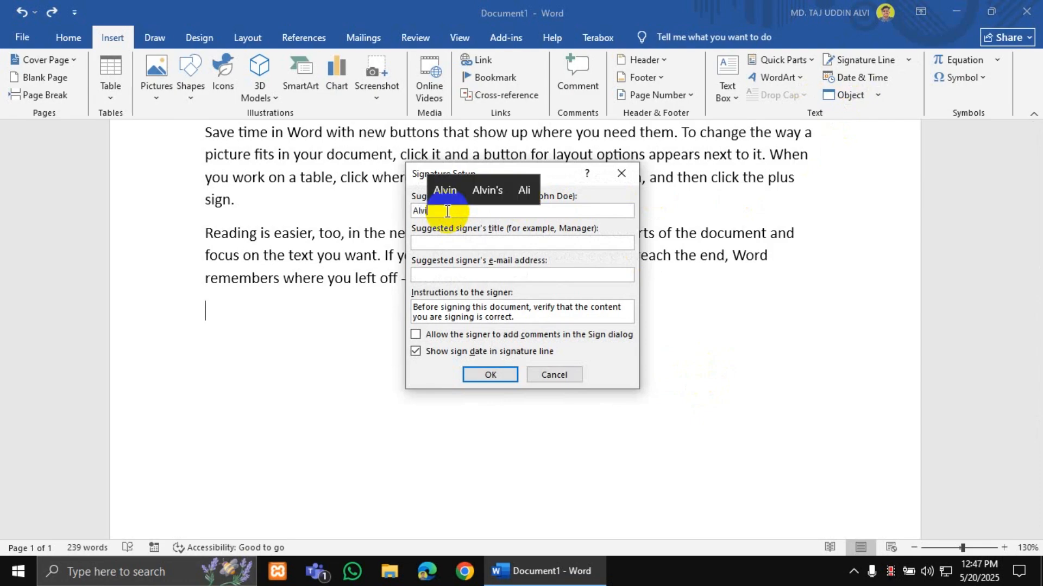
pyautogui.click(442, 242)
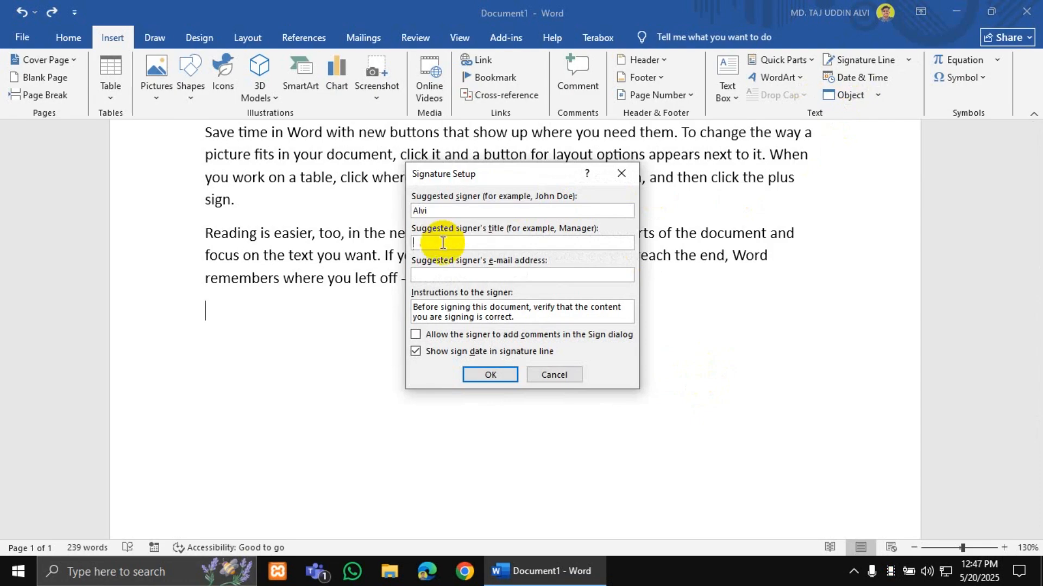
pyautogui.write('Author')
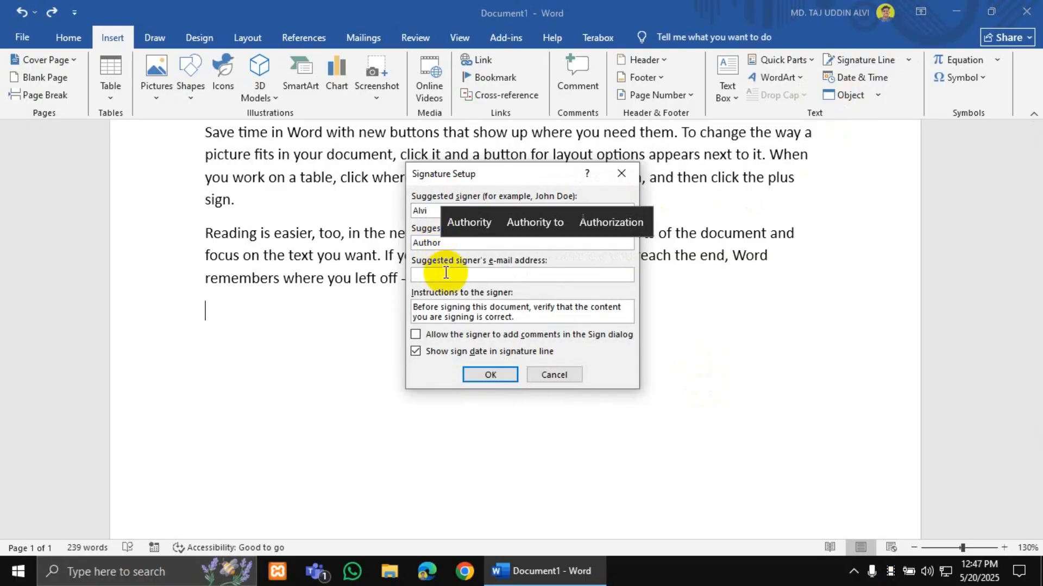
pyautogui.click(445, 273)
pyautogui.moveTo(463, 244); pyautogui.dragTo(361, 230)
pyautogui.click(452, 246)
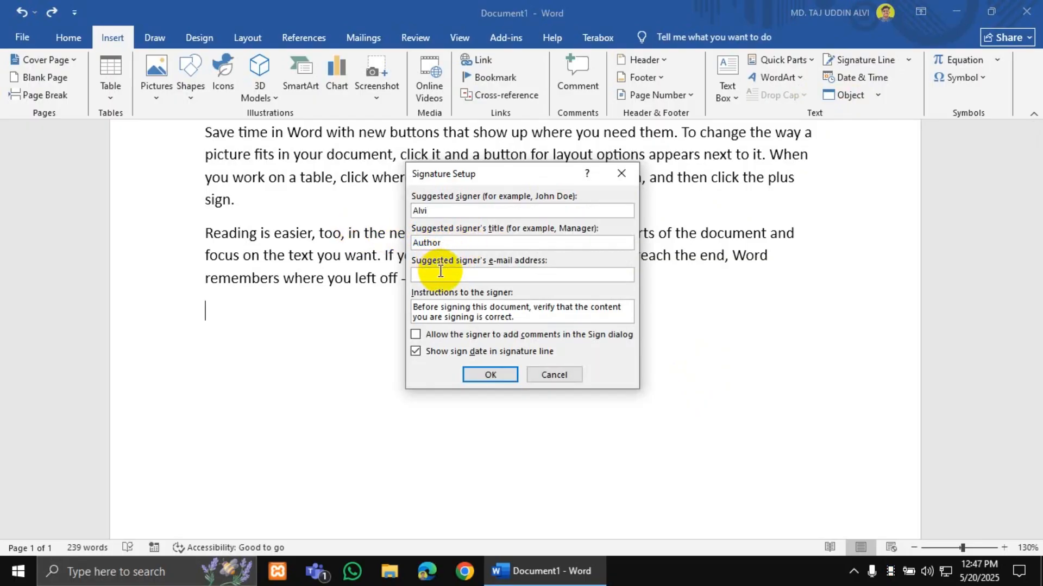
# - Enter the signer's e-mail address and confirm to insert the signature line
pyautogui.click(440, 271)
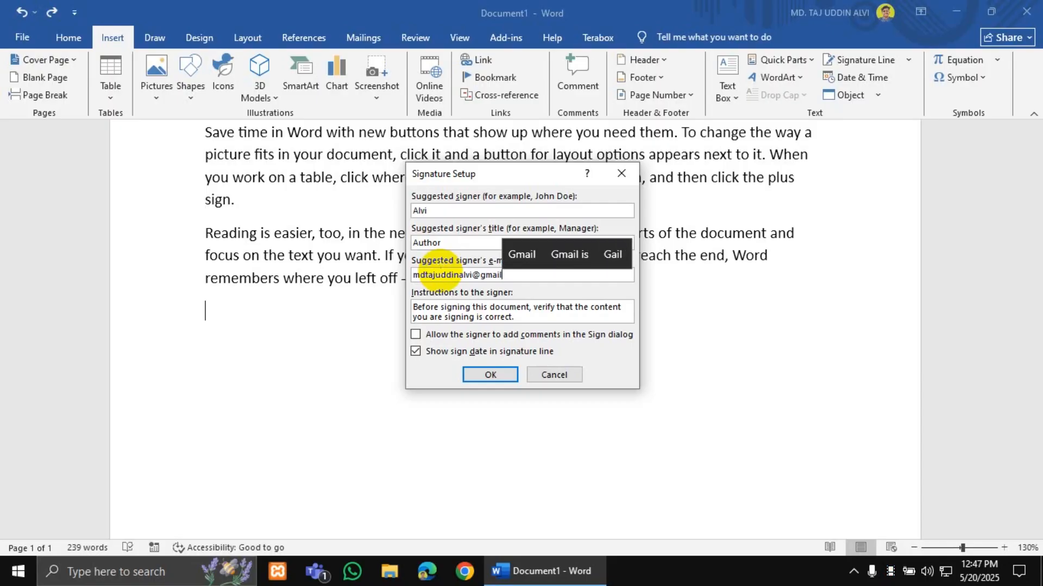
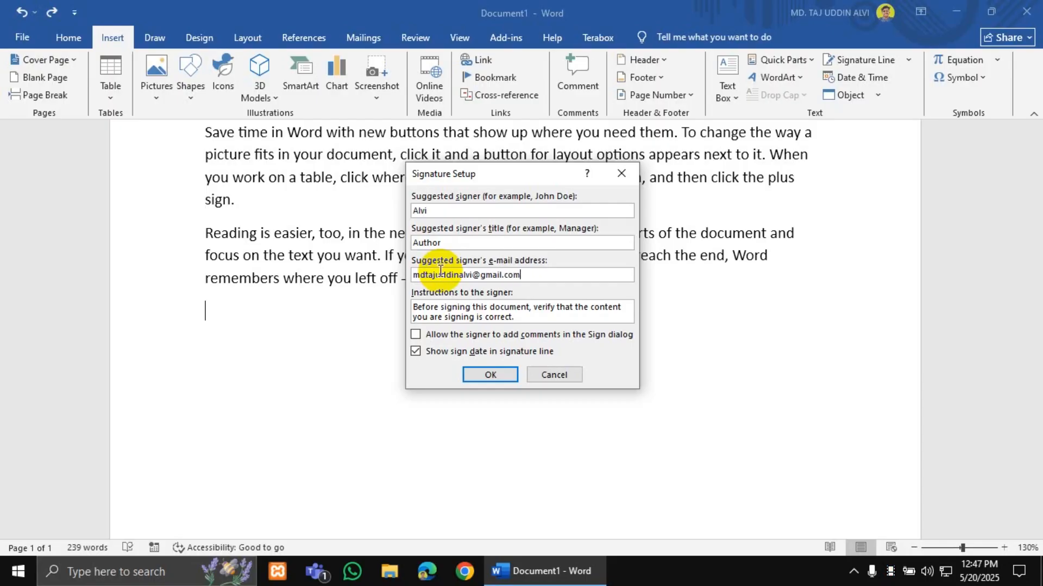
pyautogui.click(482, 371)
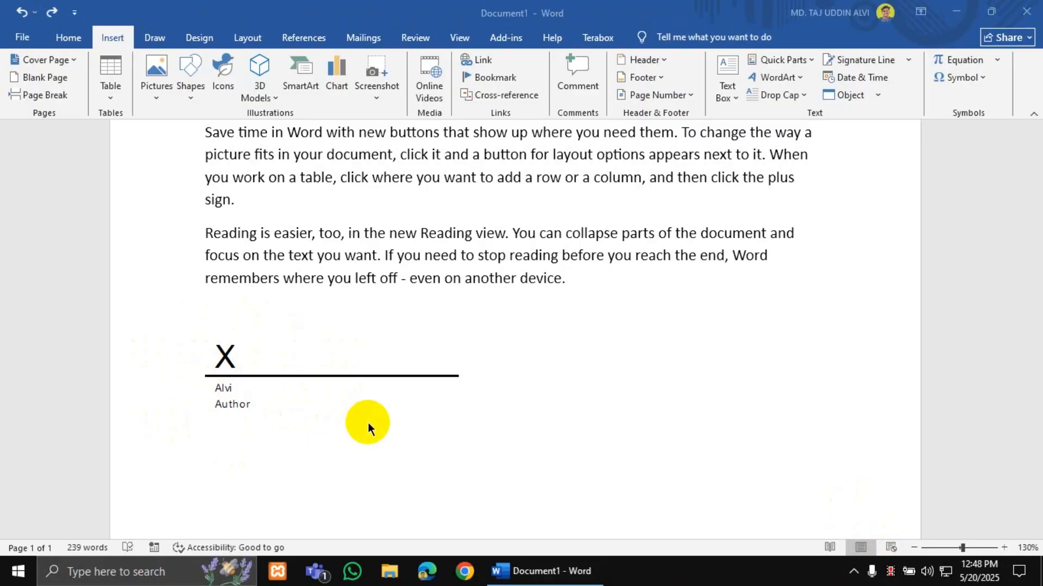
# - Select the signature line graphic below the Reading view paragraph and delete it
pyautogui.click(242, 348)
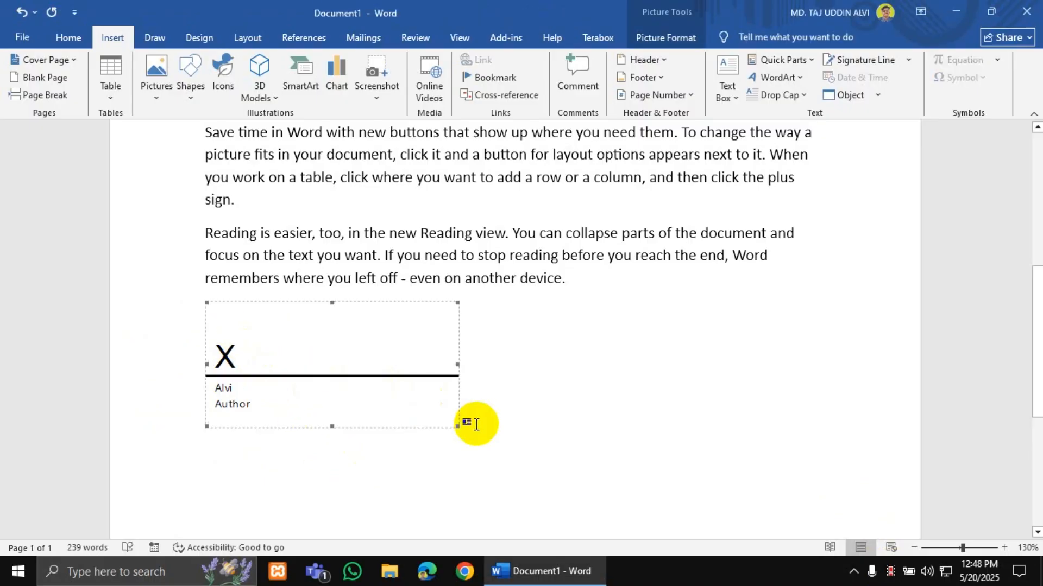
pyautogui.press('Delete')
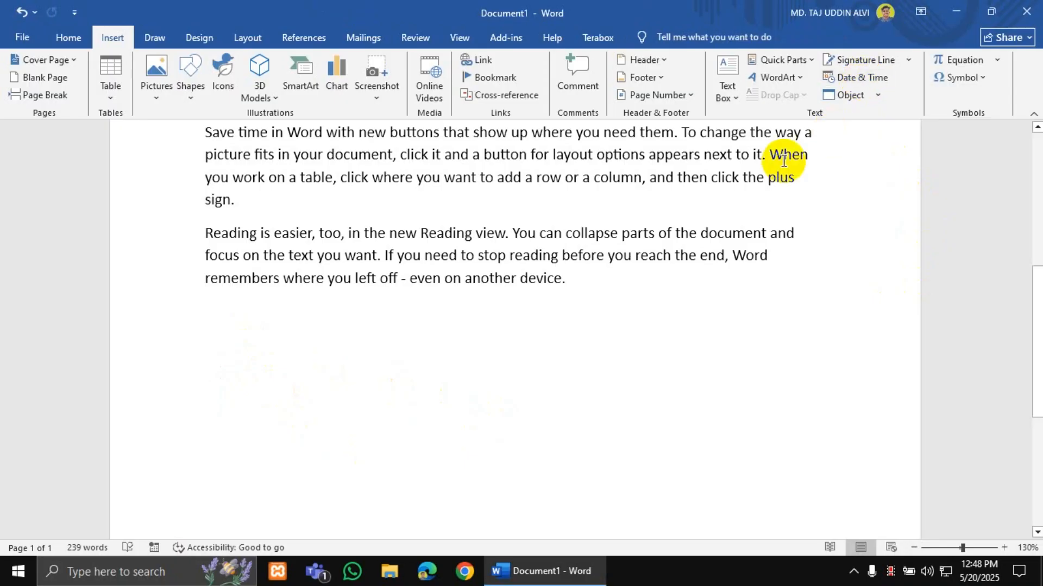
pyautogui.scroll(-1, 726, 240)
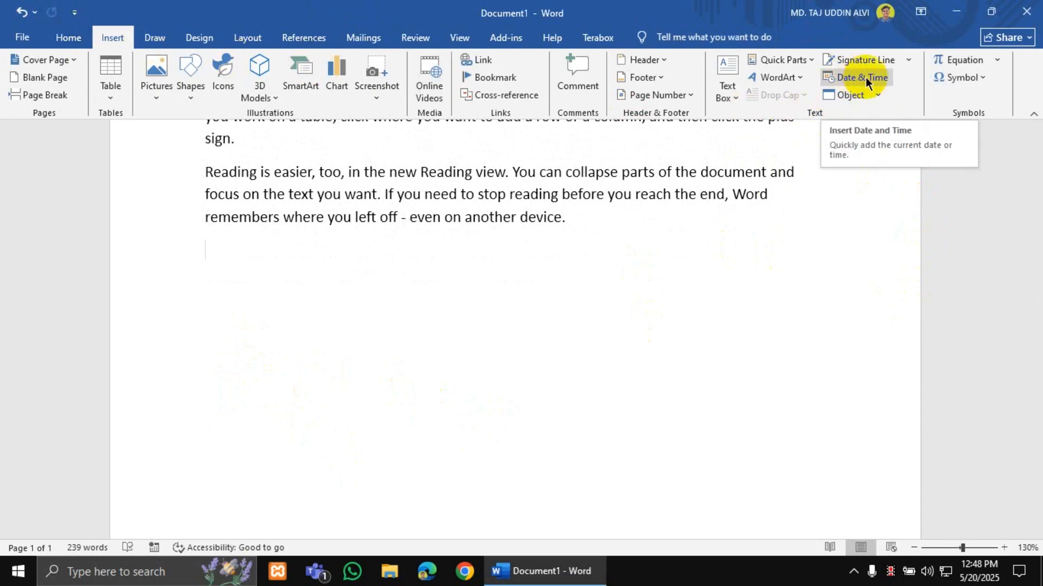
pyautogui.click(850, 79)
pyautogui.moveTo(431, 263); pyautogui.dragTo(415, 296)
pyautogui.click(604, 389)
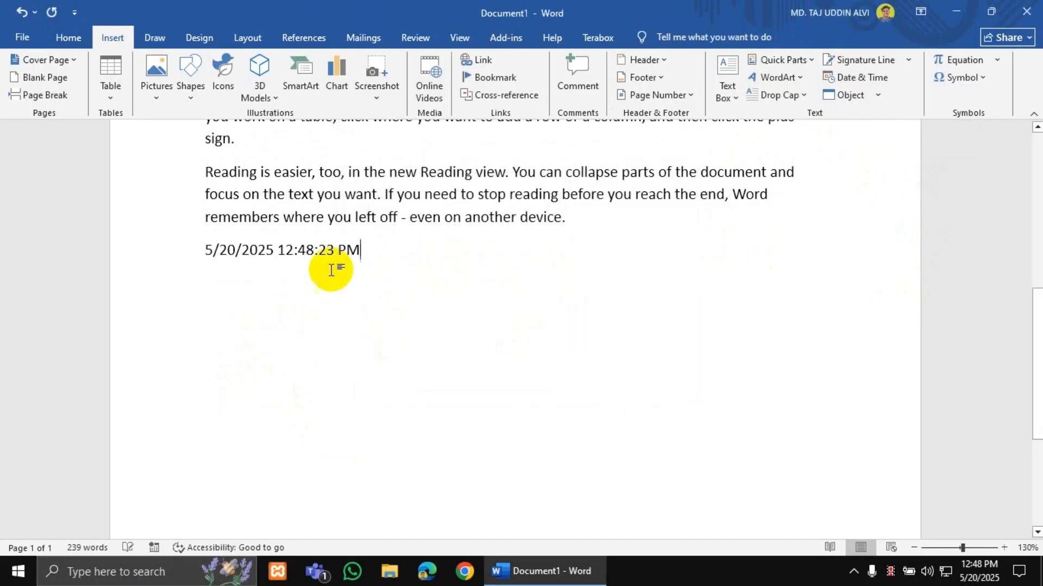
pyautogui.hotkey('ctrl', 'z')
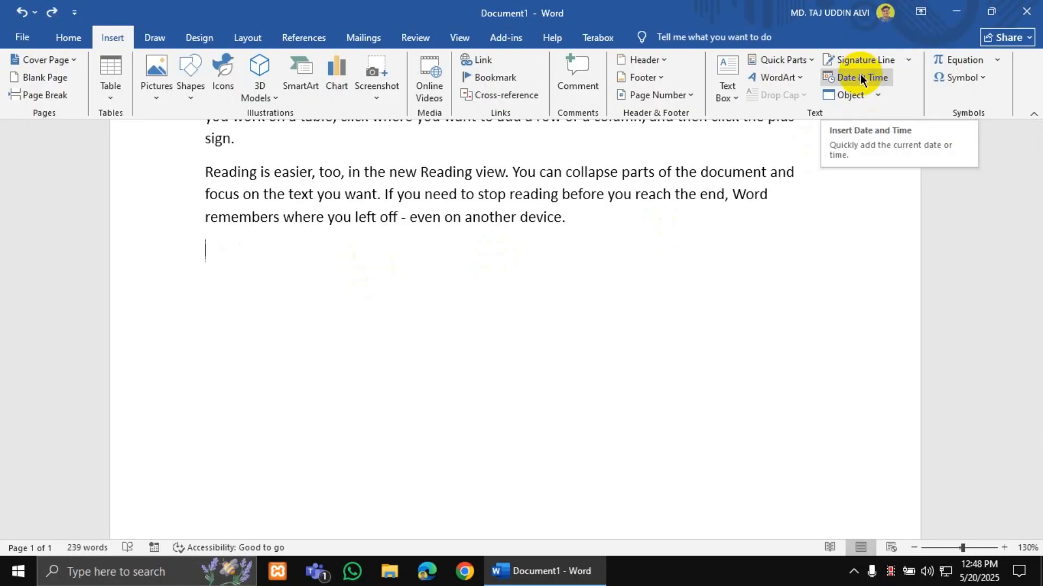
pyautogui.click(860, 77)
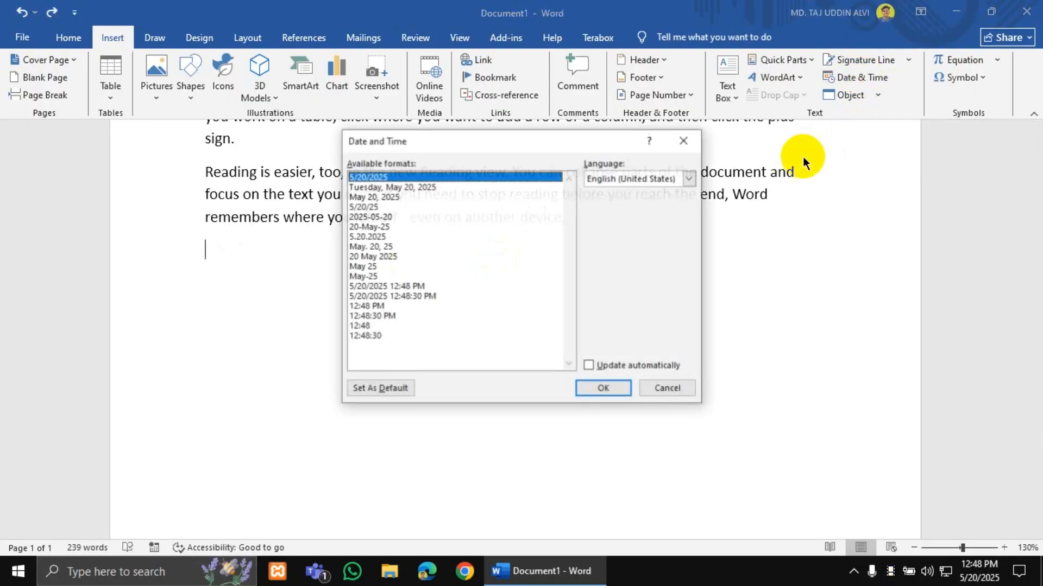
pyautogui.click(412, 298)
pyautogui.click(590, 367)
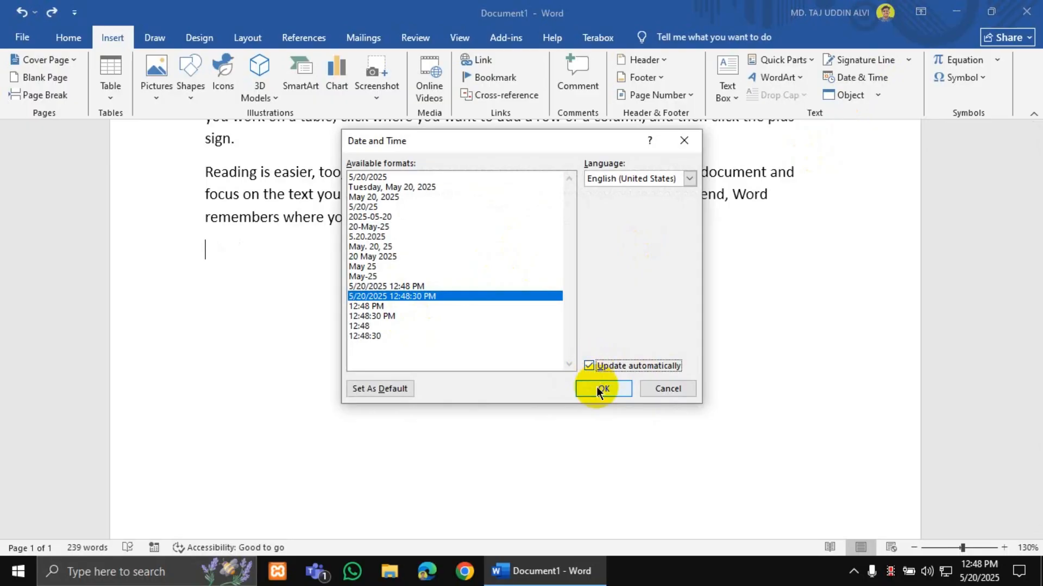
pyautogui.click(598, 388)
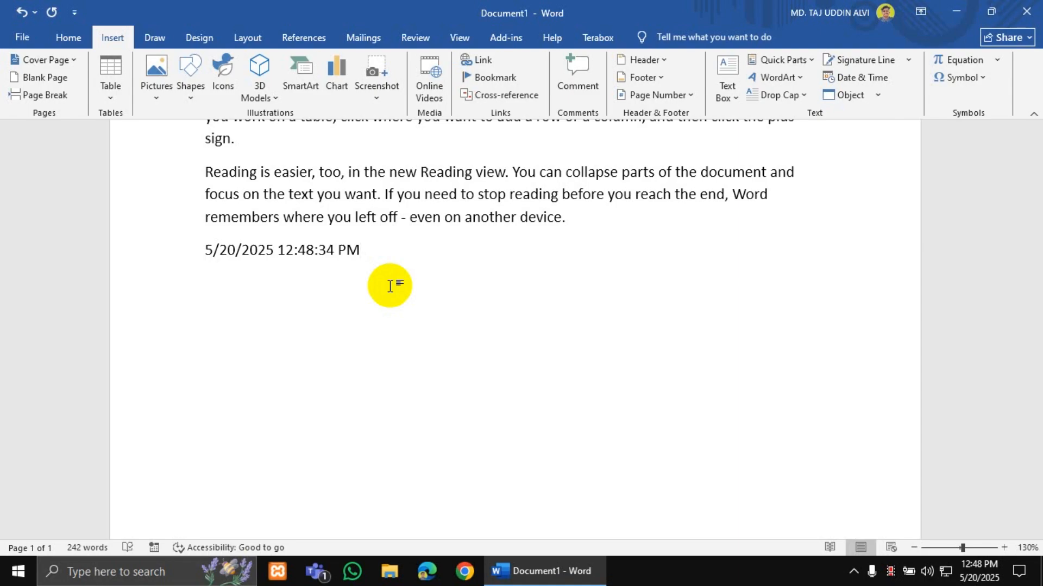
pyautogui.hotkey('ctrl', 'z')
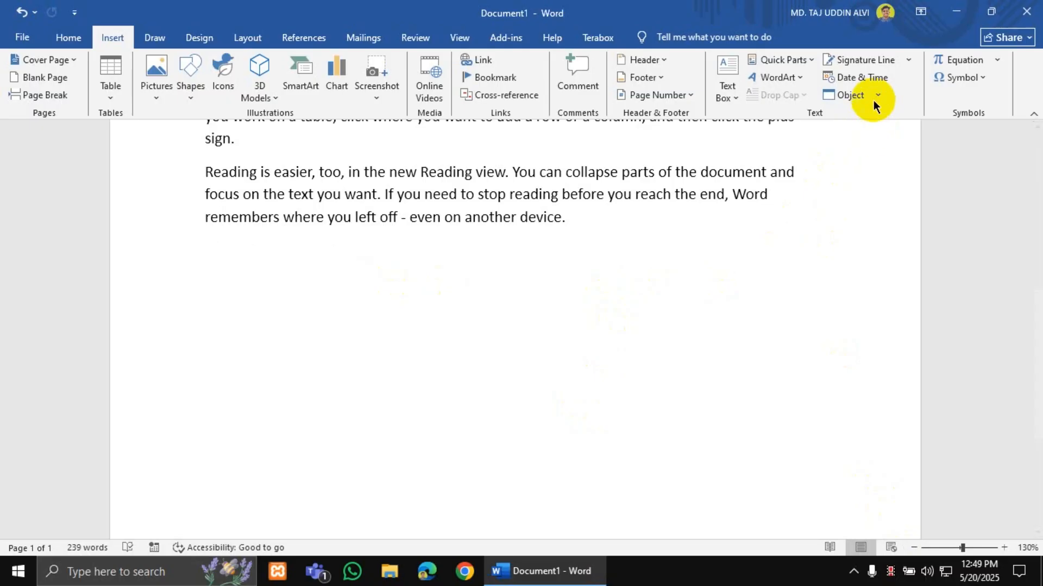
# - Undo the last change, then select all five paragraphs and delete them for a 0-word page
pyautogui.hotkey('ctrl', 'z')
pyautogui.hotkey('ctrl', 'z')
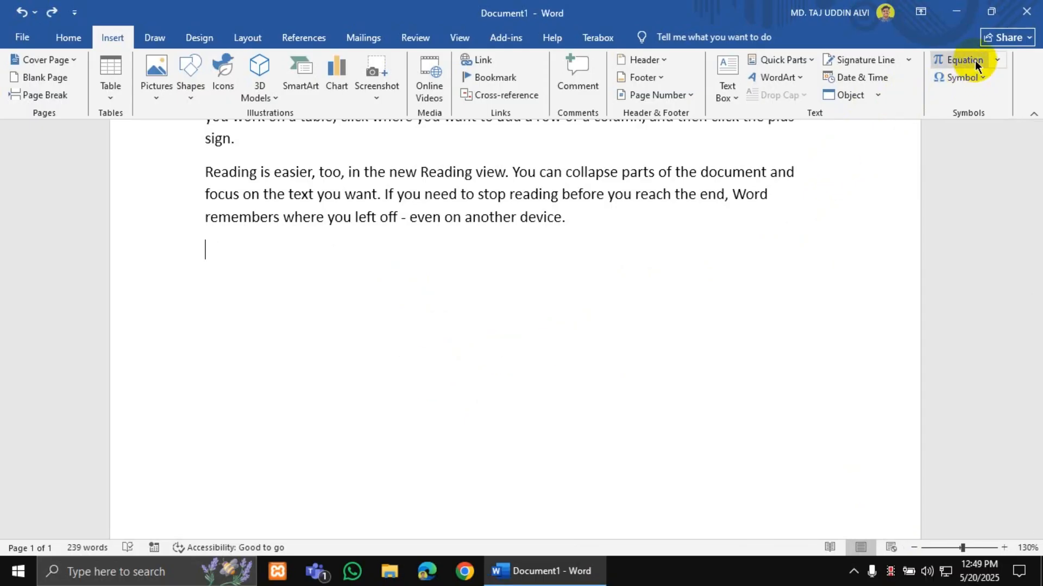
pyautogui.scroll(10, 531, 347)
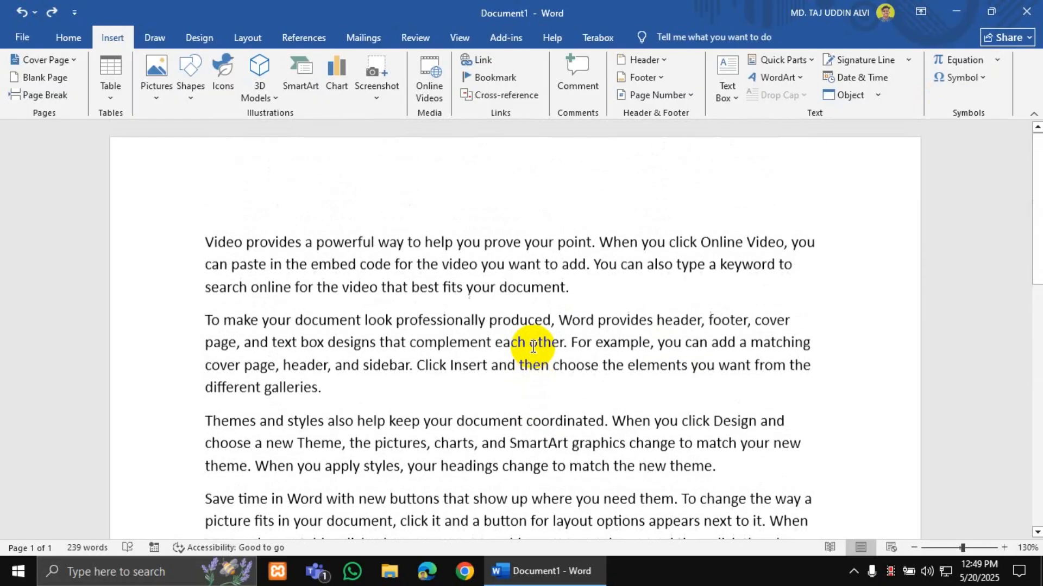
pyautogui.hotkey('ctrl', 'a')
pyautogui.press('BackSpace')
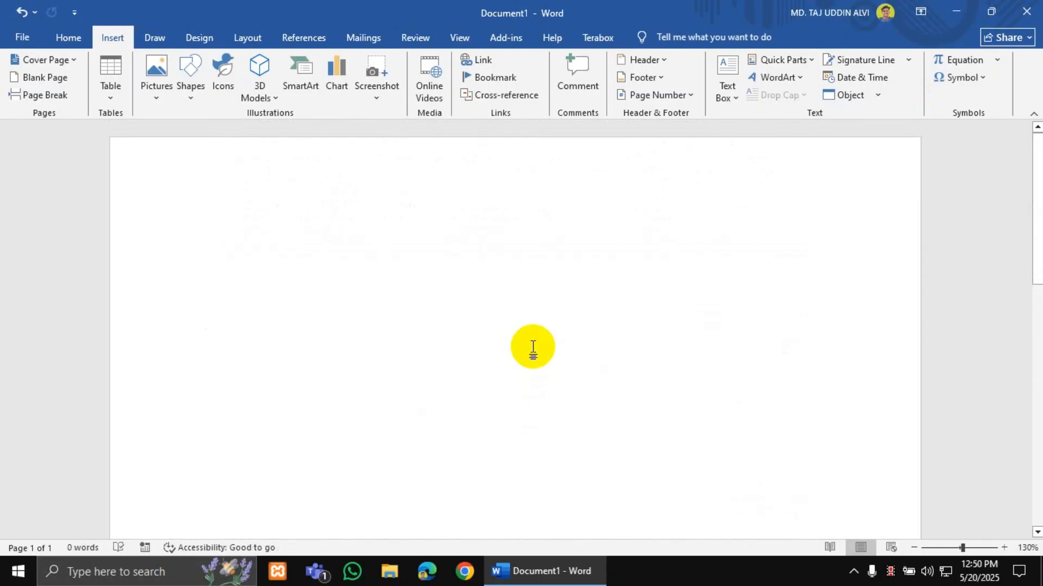
pyautogui.keyDown('ctrl'); pyautogui.scroll(1, 532, 348); pyautogui.keyUp('ctrl')
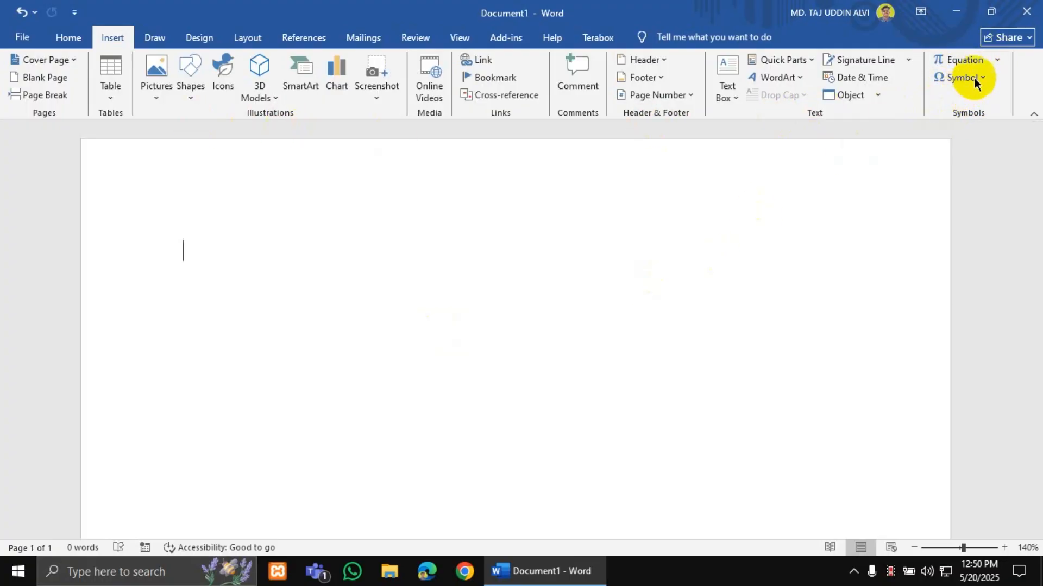
pyautogui.click(961, 60)
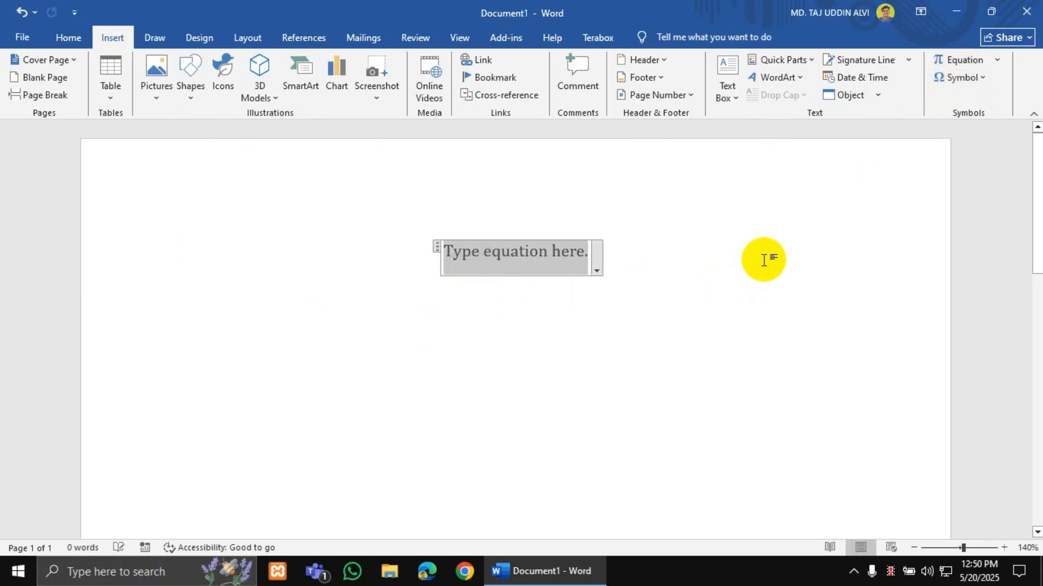
pyautogui.click(460, 264)
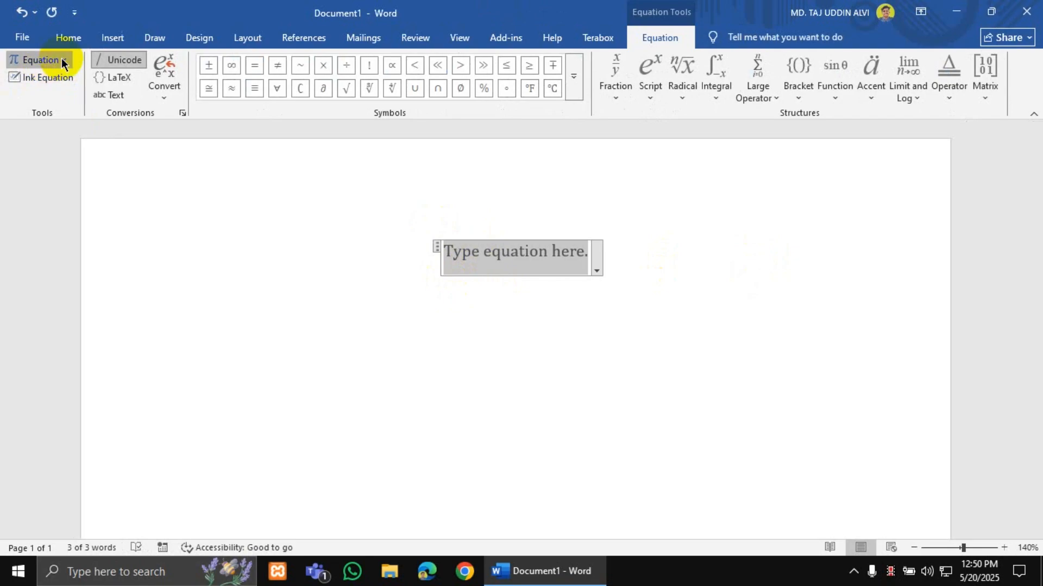
pyautogui.click(43, 60)
pyautogui.click(675, 279)
pyautogui.click(675, 279)
pyautogui.press('BackSpace')
pyautogui.press('BackSpace')
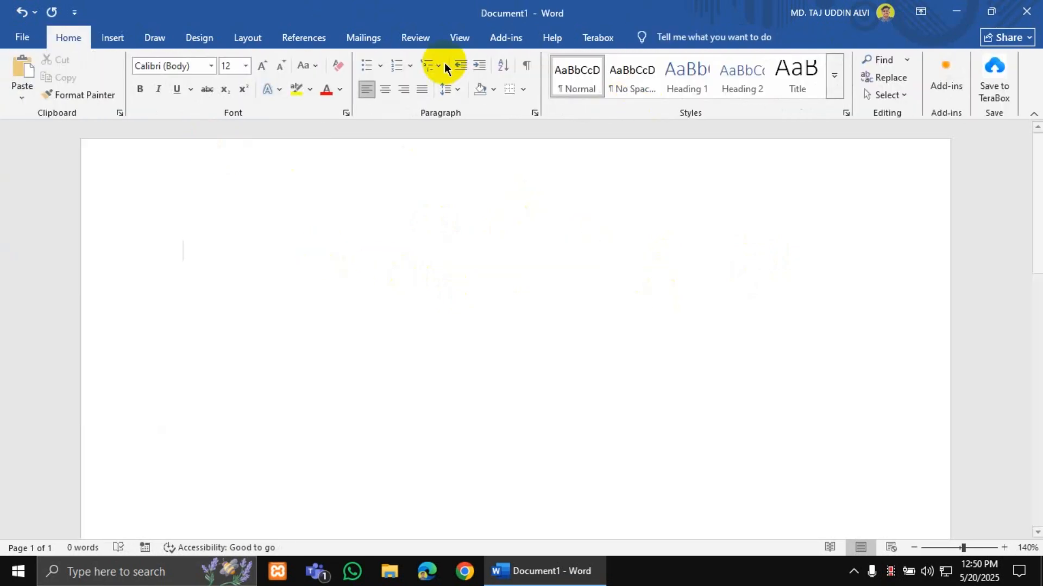
pyautogui.click(112, 37)
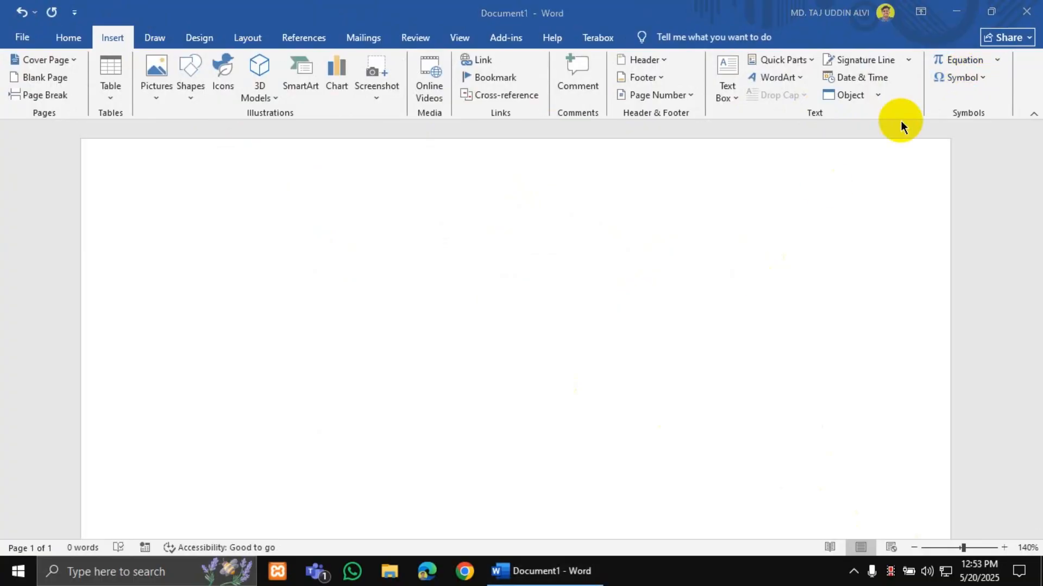
# - Browse the built-in equation gallery, with formulas like Area of Circle and Binomial Theorem
pyautogui.click(998, 59)
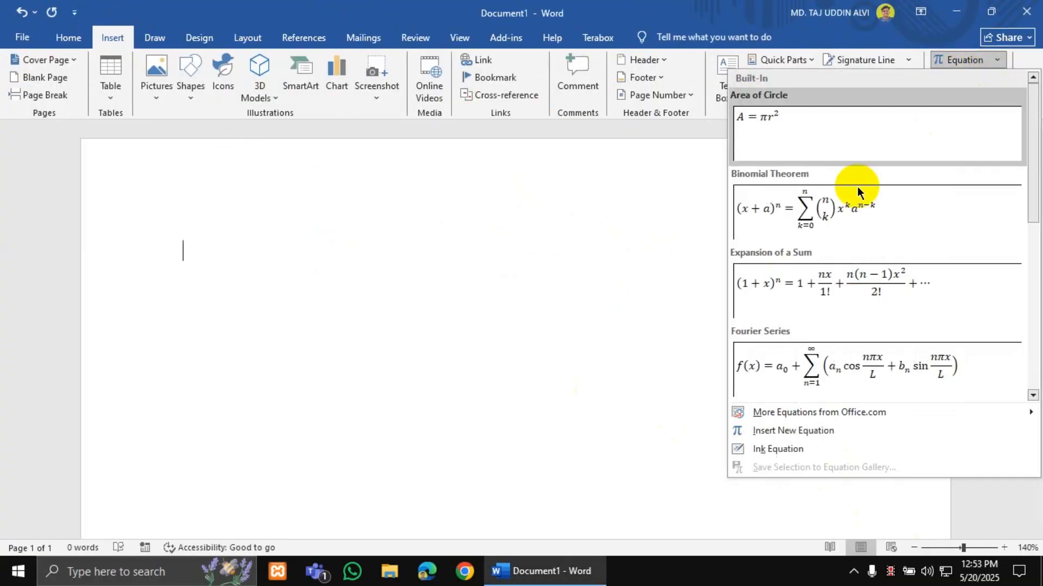
pyautogui.scroll(-5, 857, 187)
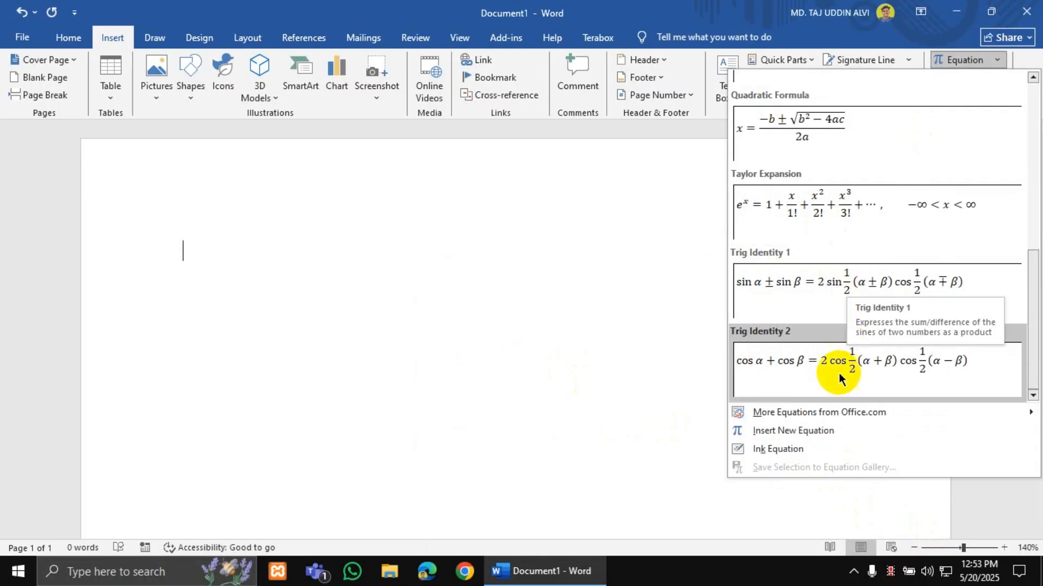
pyautogui.moveTo(793, 413)
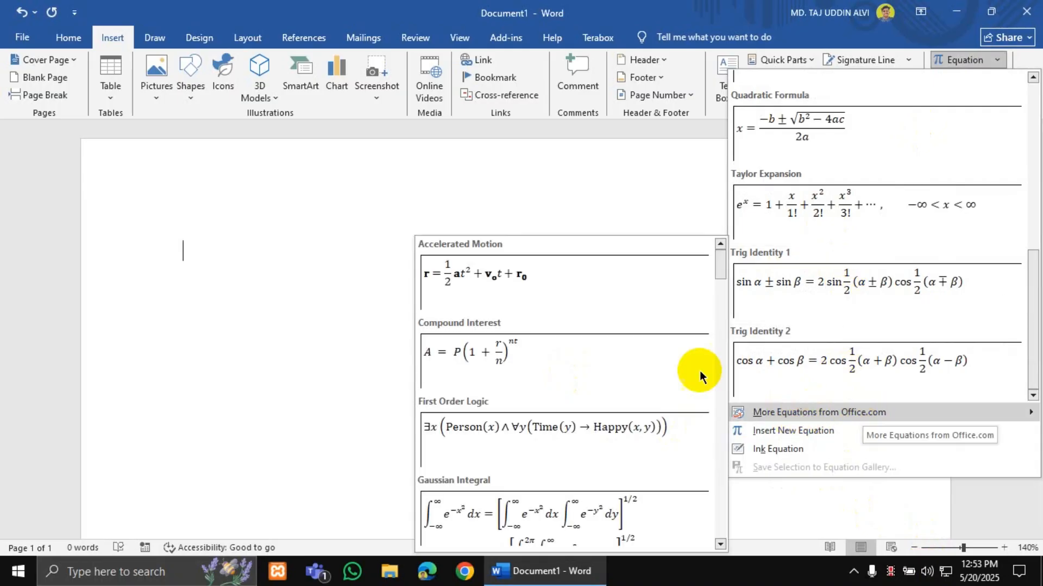
pyautogui.scroll(-5, 597, 348)
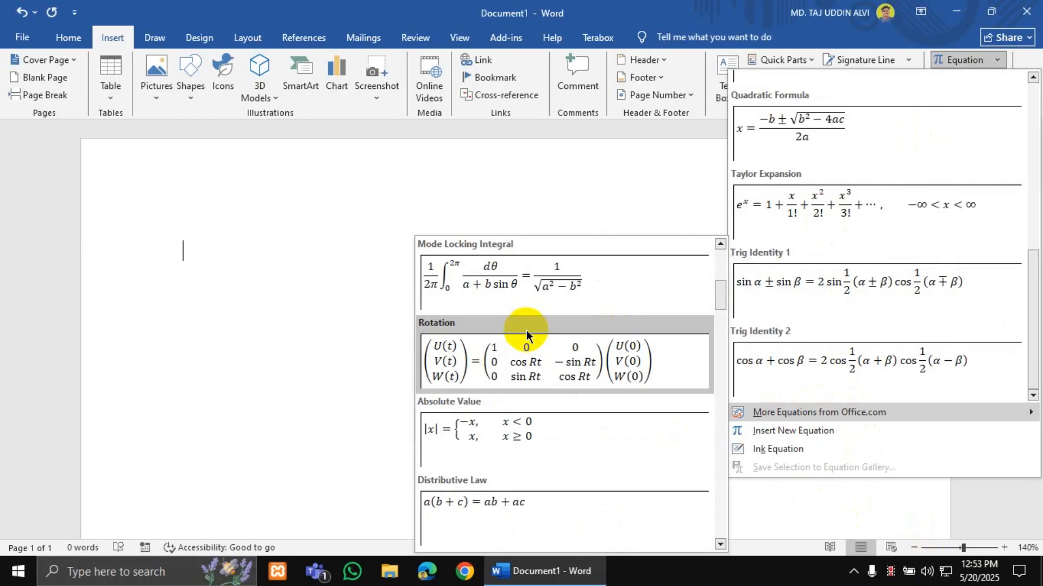
pyautogui.scroll(-5, 527, 331)
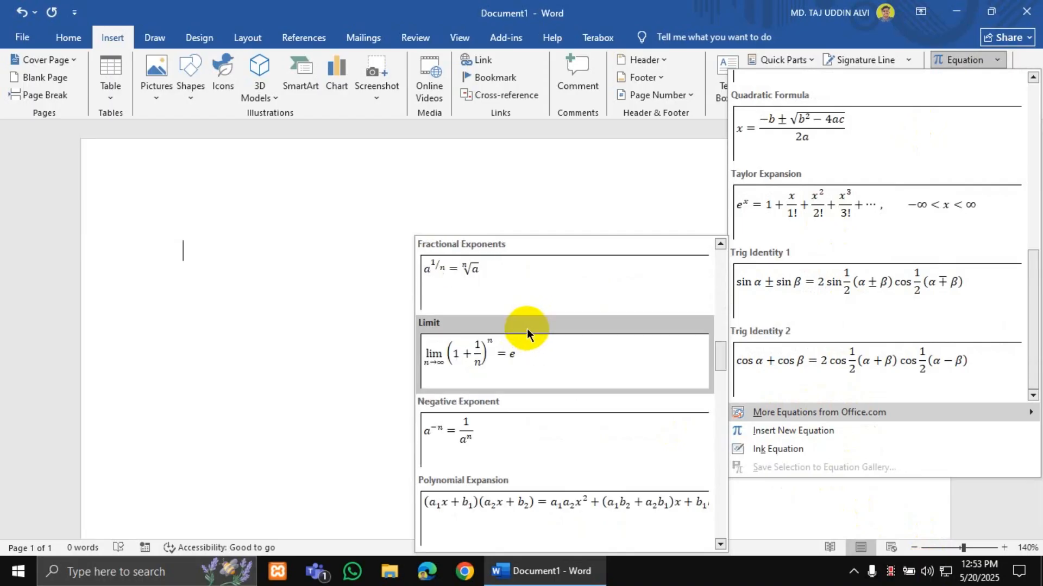
pyautogui.scroll(-4, 527, 328)
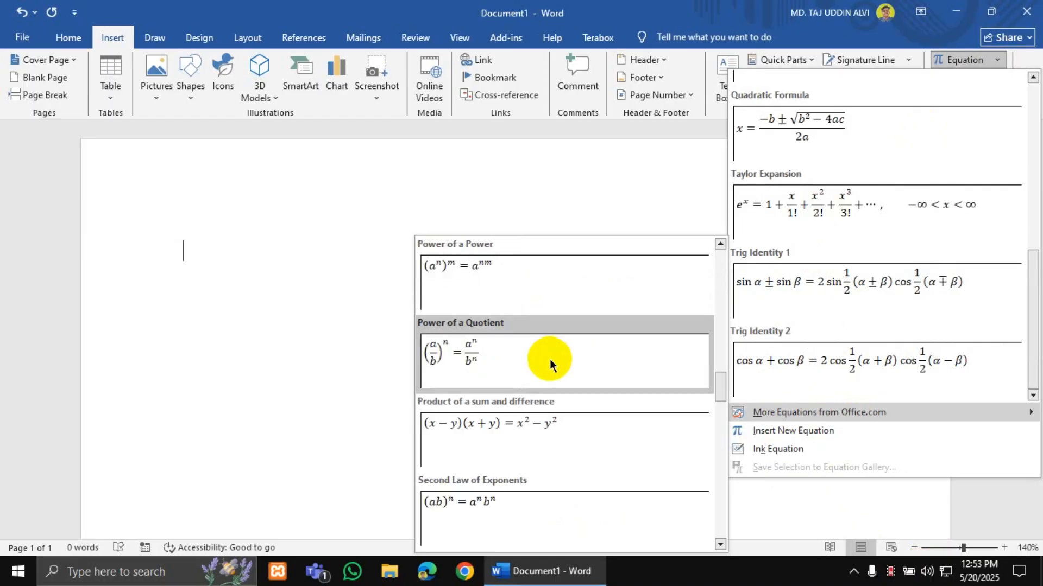
pyautogui.scroll(-5, 550, 362)
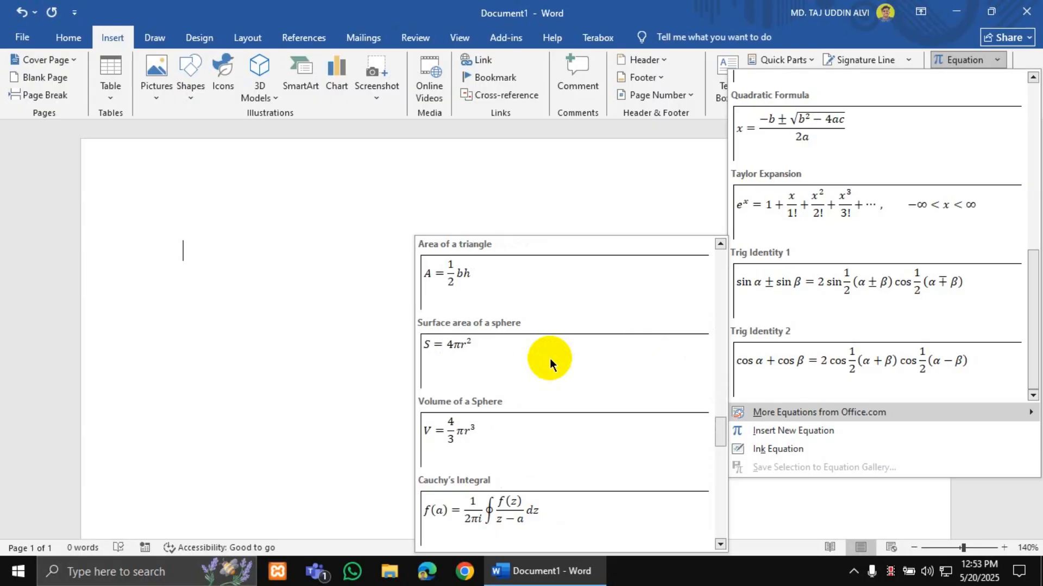
pyautogui.scroll(-4, 550, 358)
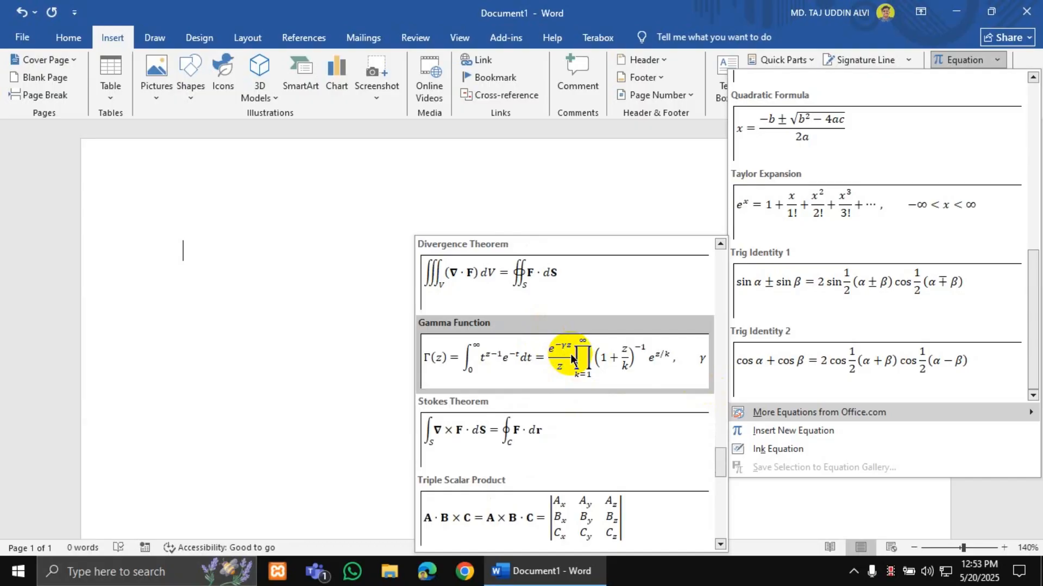
pyautogui.scroll(-8, 573, 359)
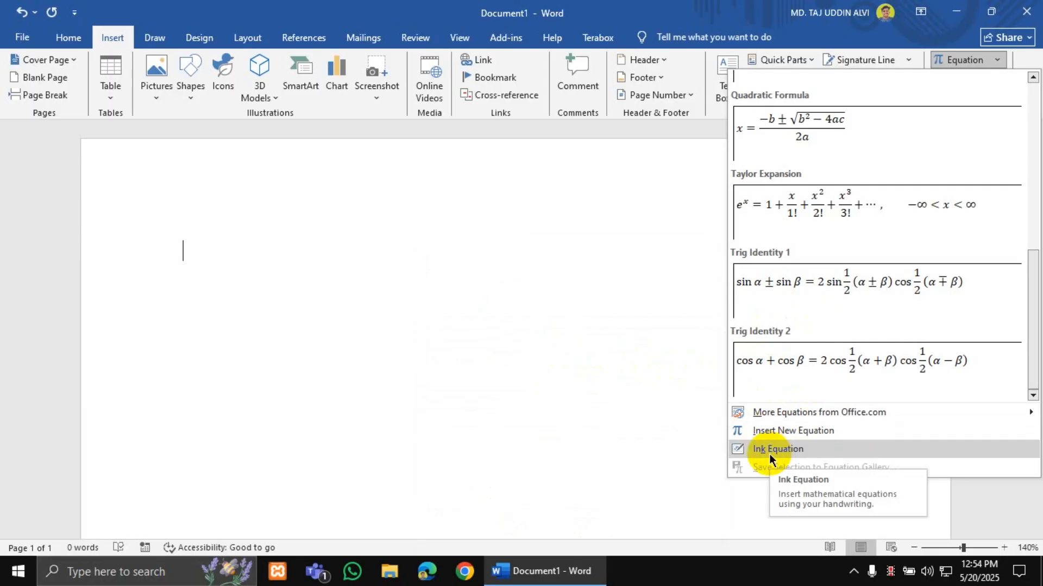
pyautogui.scroll(5, 826, 303)
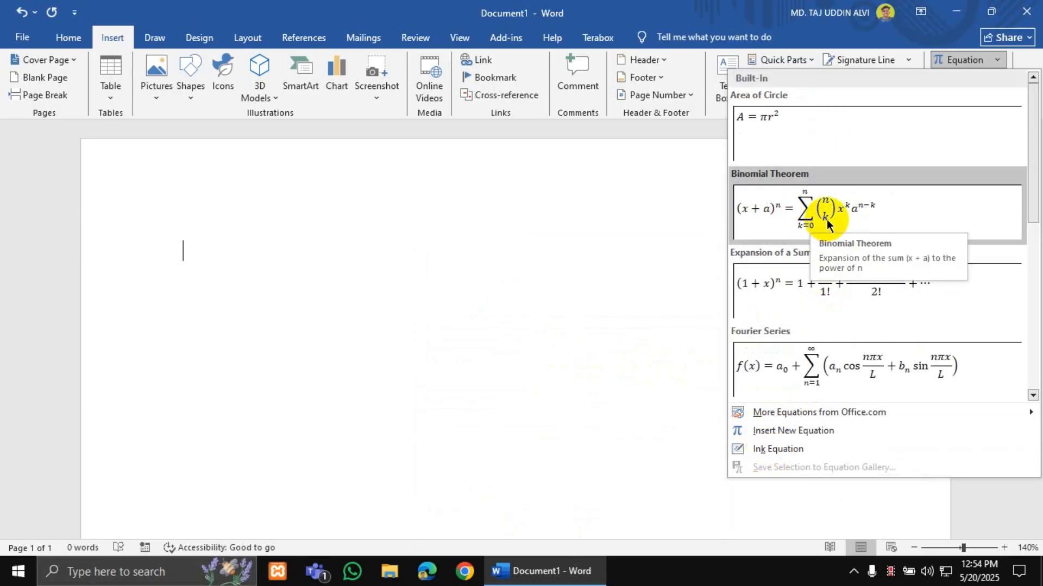
# - Insert the Binomial Theorem equation and try left-aligning, tab-indenting and centring it
pyautogui.click(821, 204)
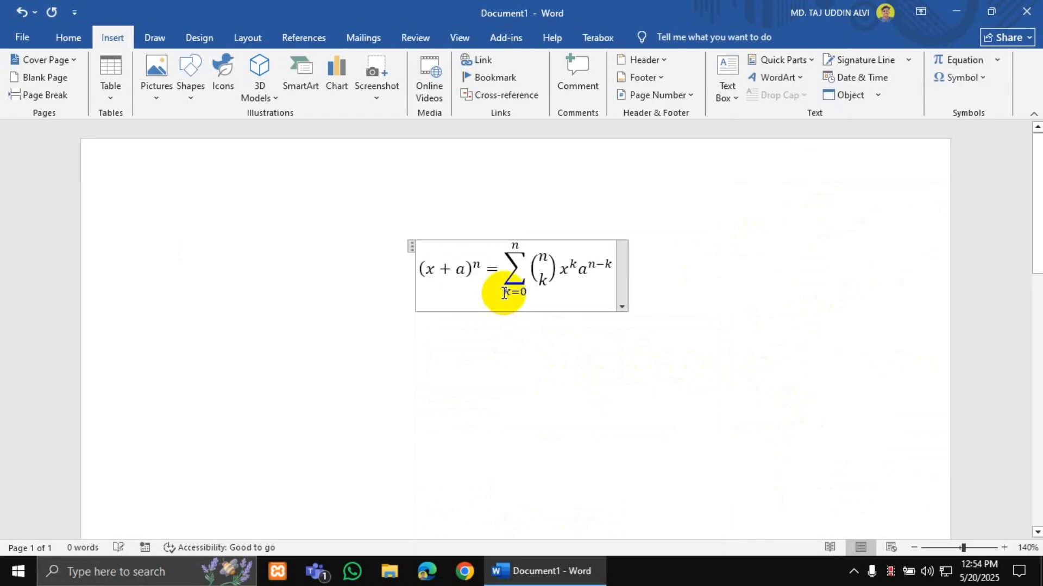
pyautogui.click(390, 271)
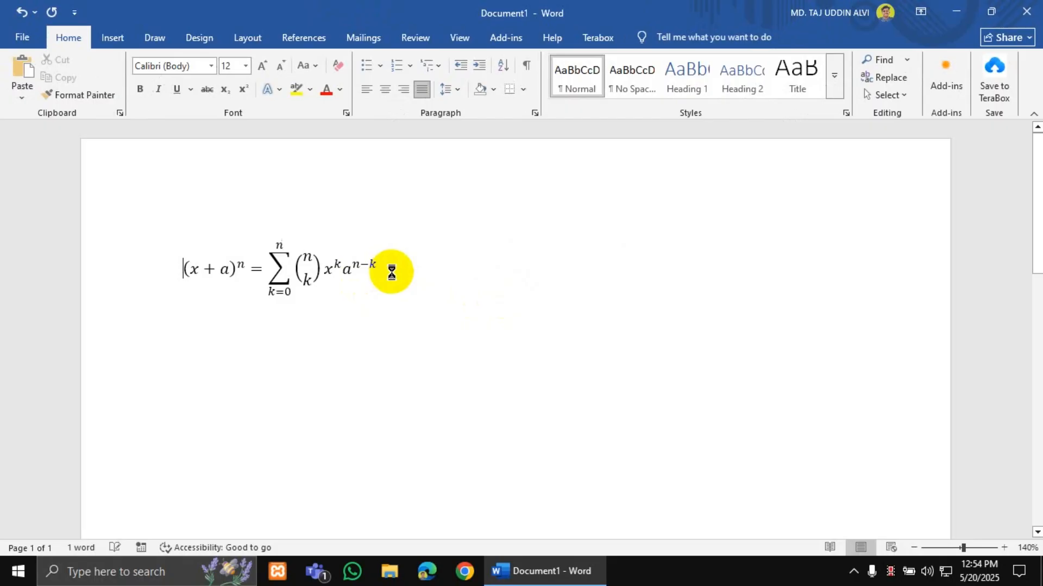
pyautogui.hotkey('ctrl', 'k')
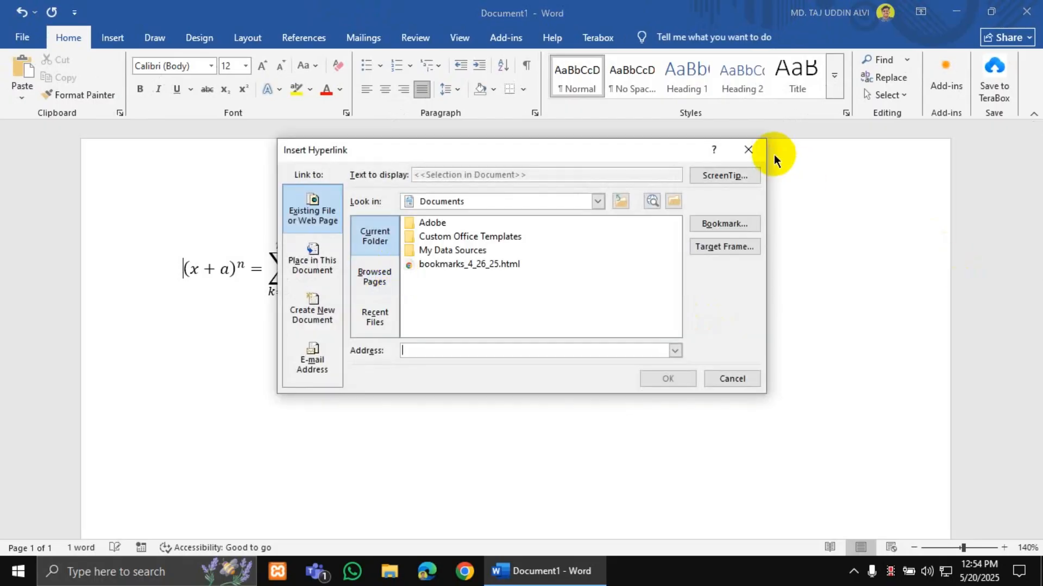
pyautogui.click(748, 150)
pyautogui.hotkey('ctrl', 'l')
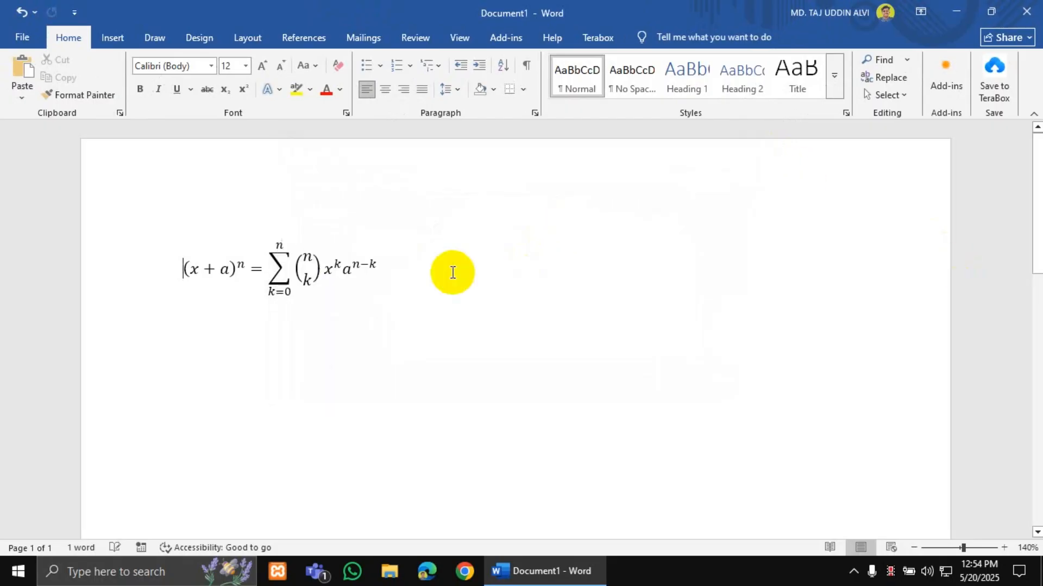
pyautogui.press('Tab')
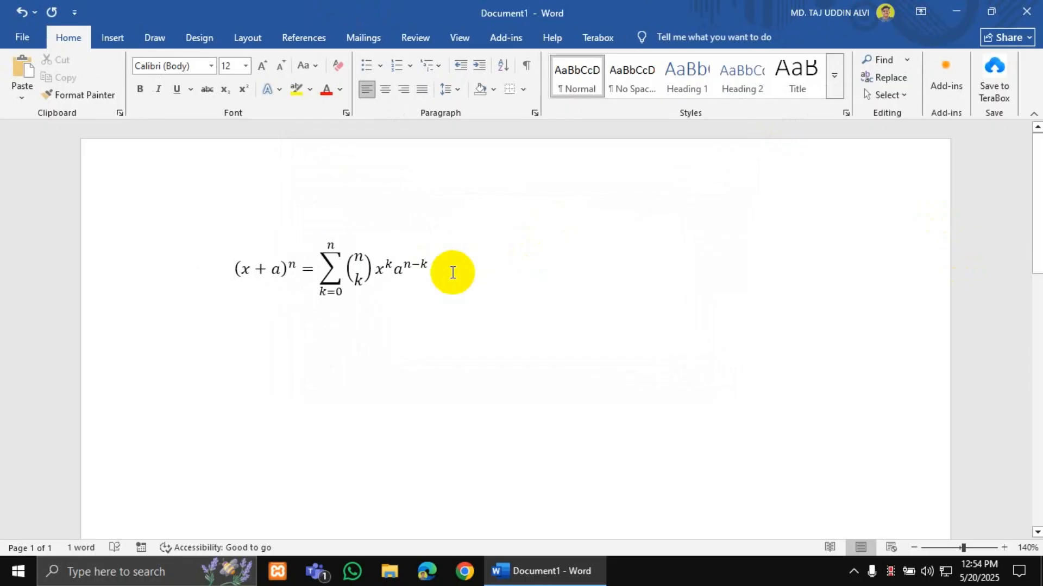
pyautogui.click(452, 272)
pyautogui.hotkey('ctrl', 'e')
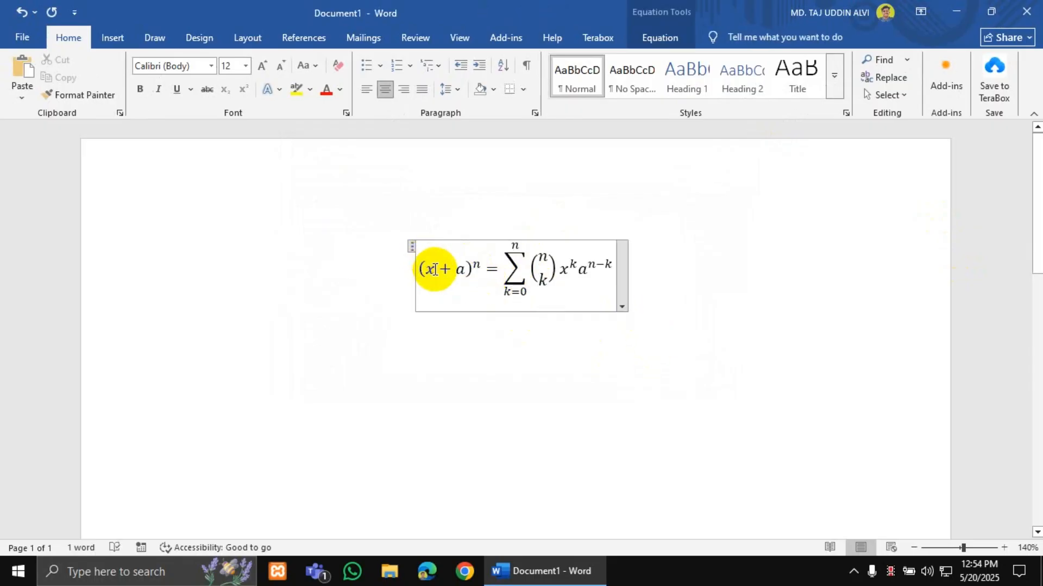
# - Edit the equation to (1 + b)^2 by changing x, a and n, then delete it
pyautogui.click(438, 270)
pyautogui.moveTo(439, 269); pyautogui.dragTo(467, 273)
pyautogui.write('1')
pyautogui.click(466, 269)
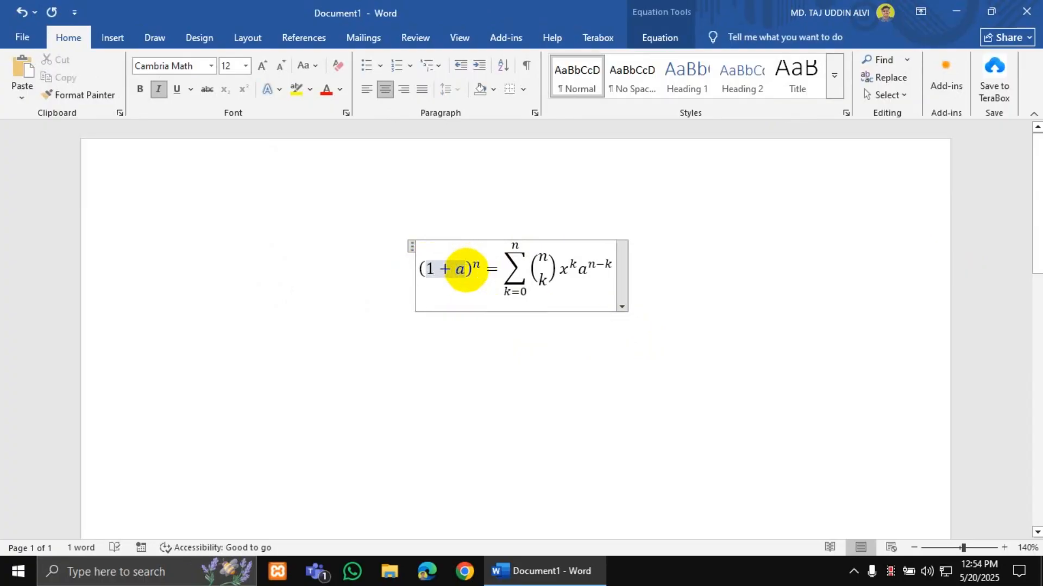
pyautogui.write('b')
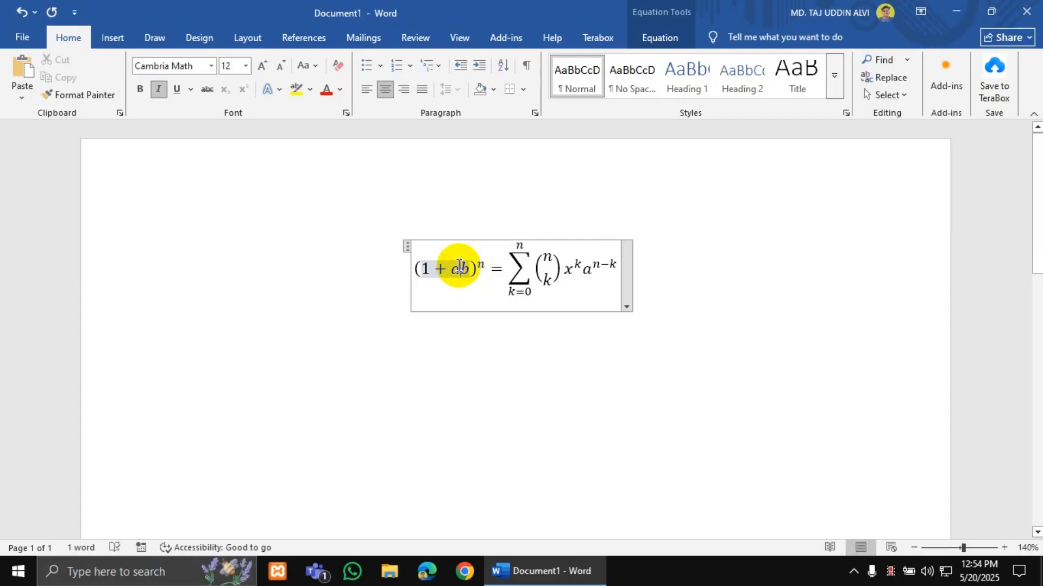
pyautogui.press('BackSpace')
pyautogui.press('Right')
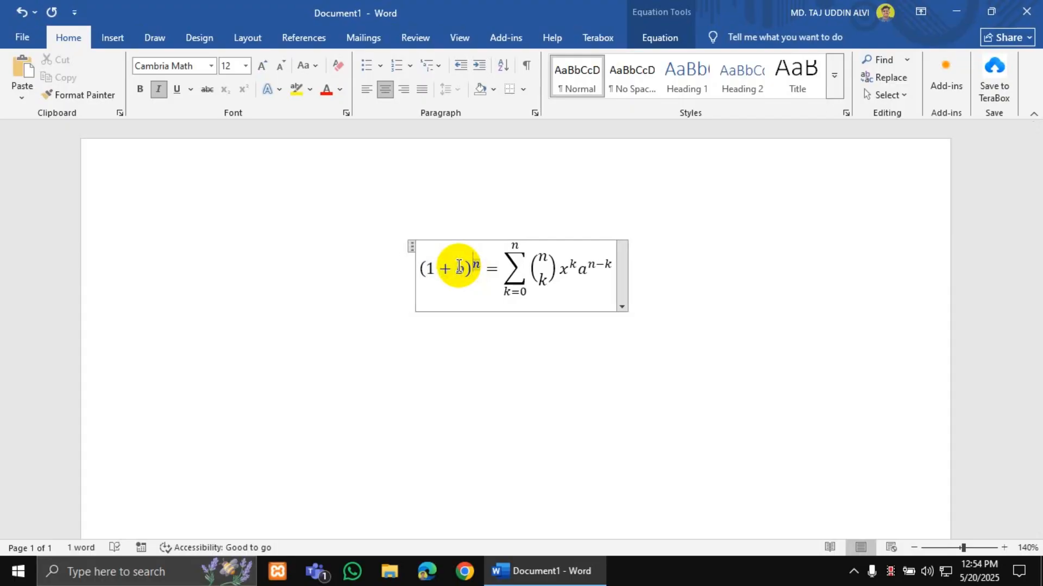
pyautogui.write('2')
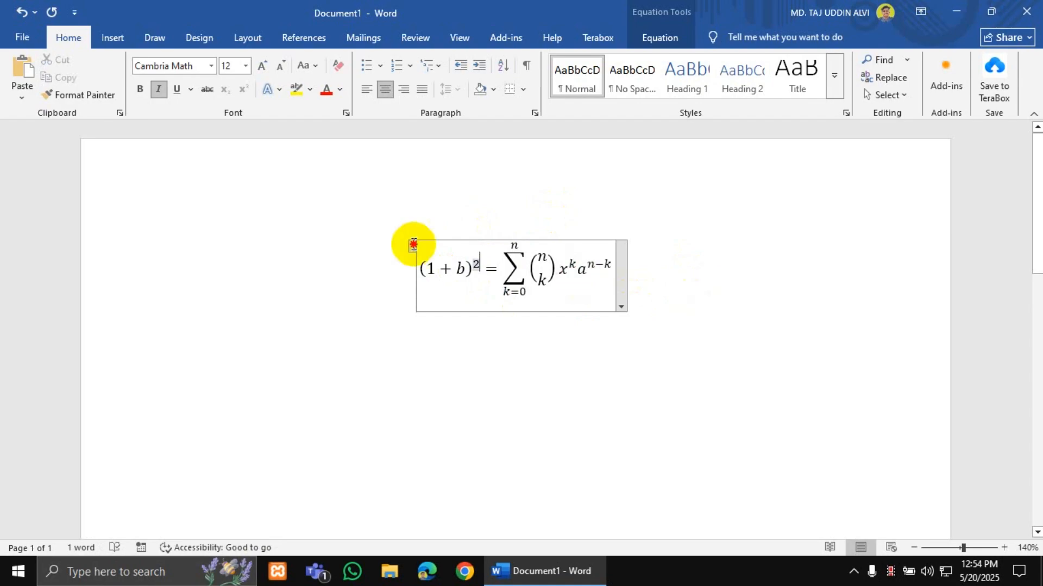
pyautogui.click(412, 246)
pyautogui.press('Delete')
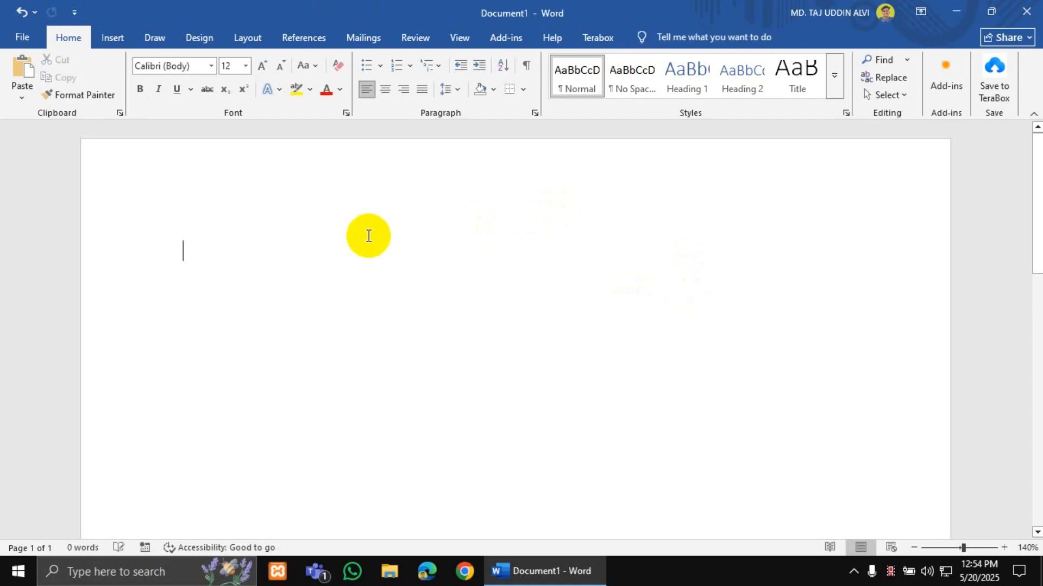
# - Open Ink Equation and handwrite x, a plus sign and a y with a superscript
pyautogui.click(113, 37)
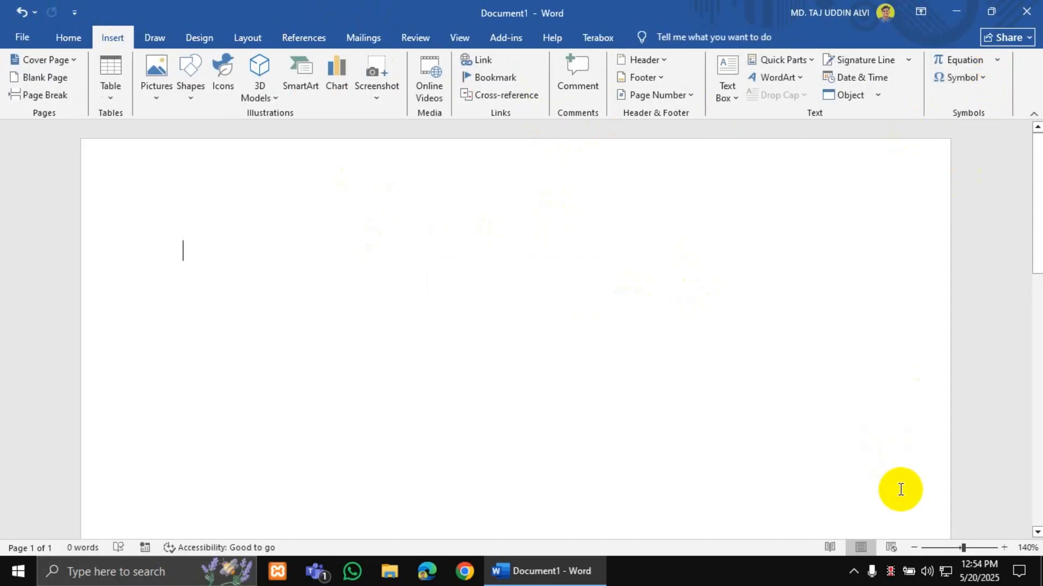
pyautogui.click(998, 60)
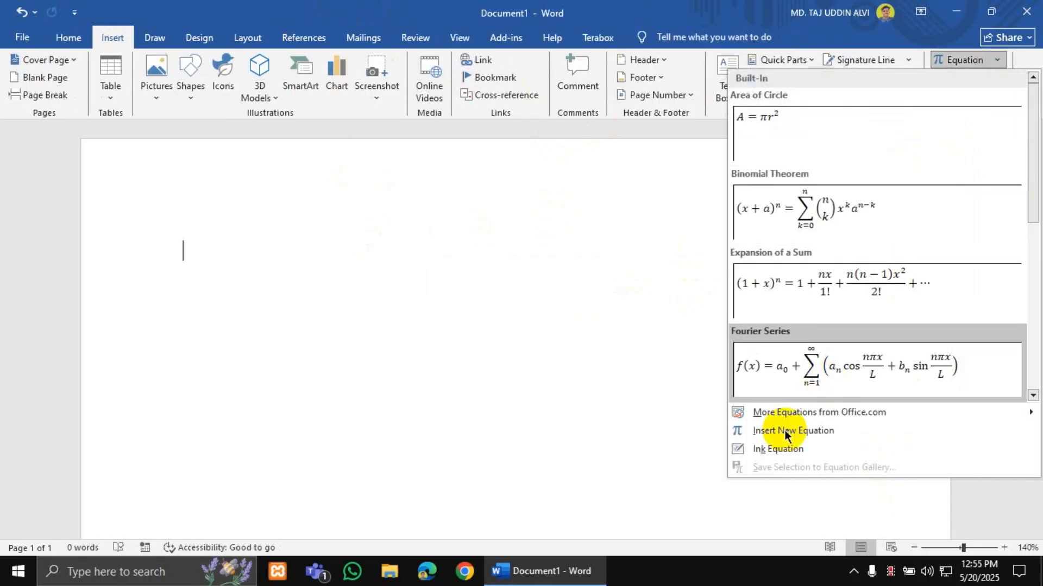
pyautogui.click(759, 449)
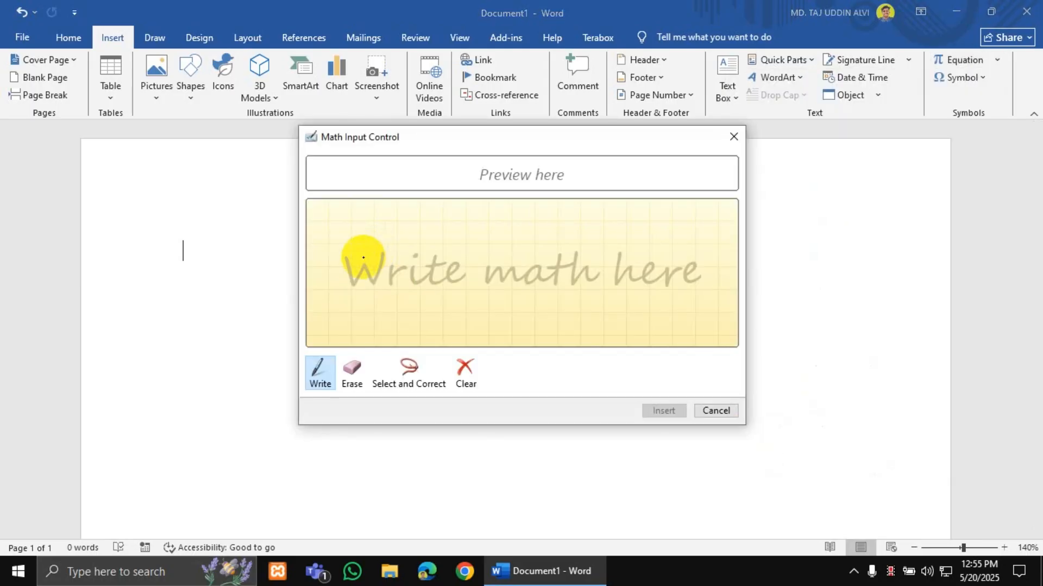
pyautogui.moveTo(360, 256)
pyautogui.mouseDown()
pyautogui.moveTo(365, 279)
pyautogui.moveTo(400, 245)
pyautogui.moveTo(410, 260)
pyautogui.moveTo(458, 261)
pyautogui.mouseUp()
pyautogui.moveTo(445, 251); pyautogui.dragTo(446, 280)
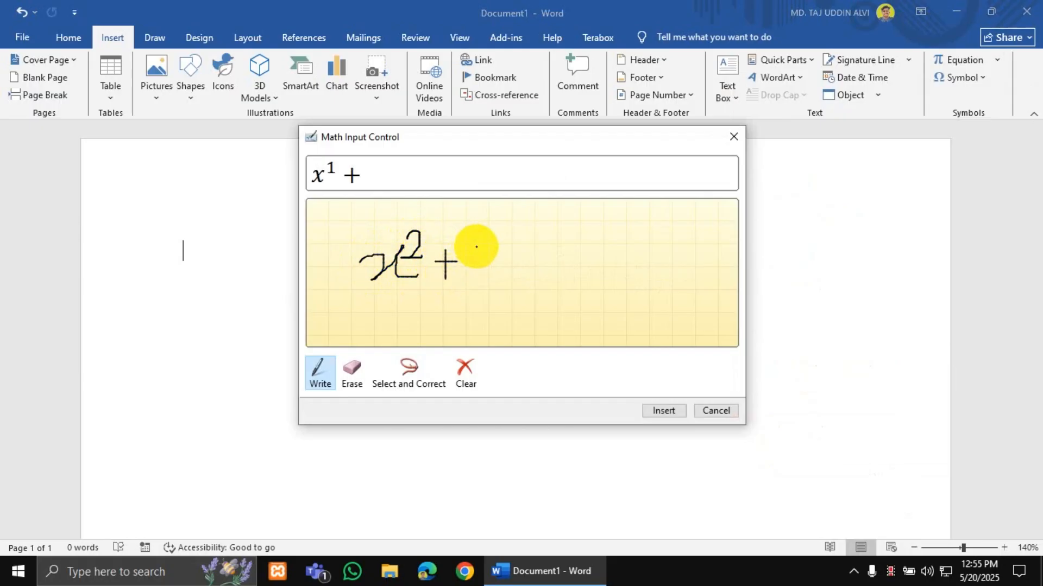
pyautogui.moveTo(478, 243)
pyautogui.mouseDown()
pyautogui.moveTo(496, 277)
pyautogui.moveTo(482, 276)
pyautogui.moveTo(501, 265)
pyautogui.moveTo(502, 249)
pyautogui.moveTo(522, 252)
pyautogui.moveTo(519, 237)
pyautogui.moveTo(507, 252)
pyautogui.moveTo(533, 253)
pyautogui.mouseUp()
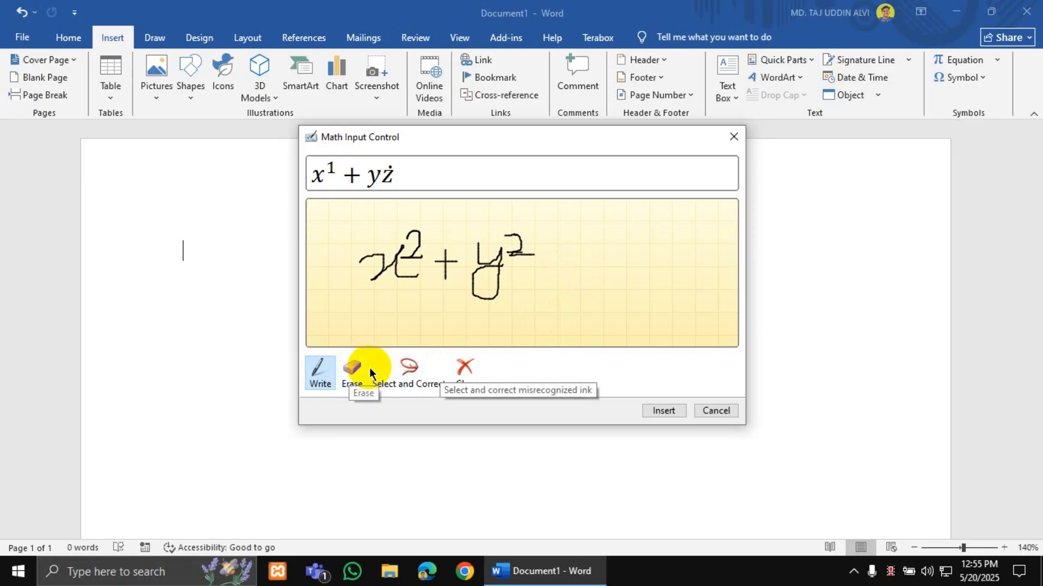
pyautogui.moveTo(534, 258)
pyautogui.mouseDown()
pyautogui.moveTo(518, 227)
pyautogui.moveTo(528, 263)
pyautogui.moveTo(531, 246)
pyautogui.mouseUp()
# - Erase misread strokes and rewrite y² and the 4 so it reads x¹ + y² = 4
pyautogui.click(351, 371)
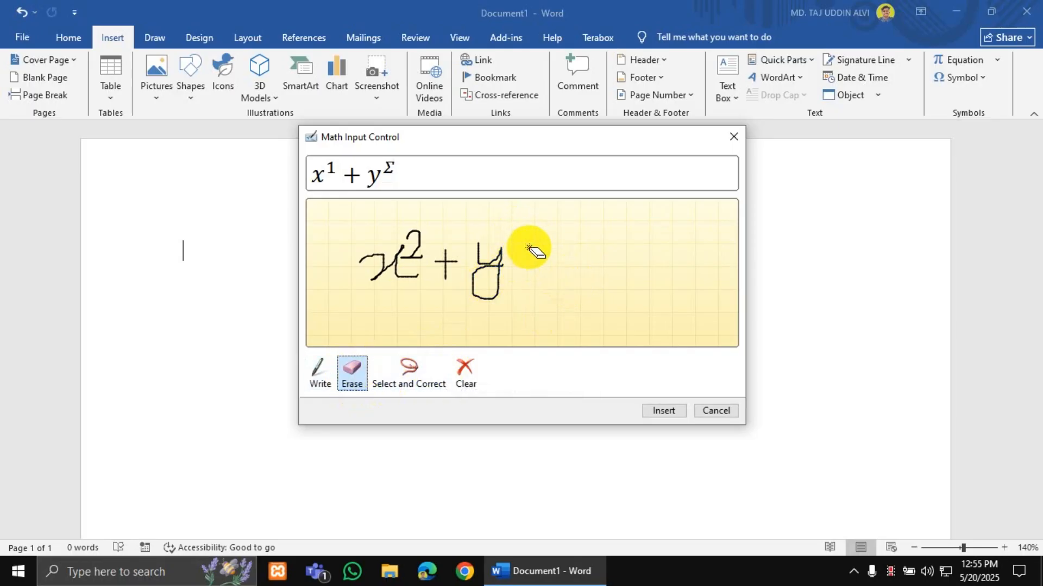
pyautogui.click(319, 372)
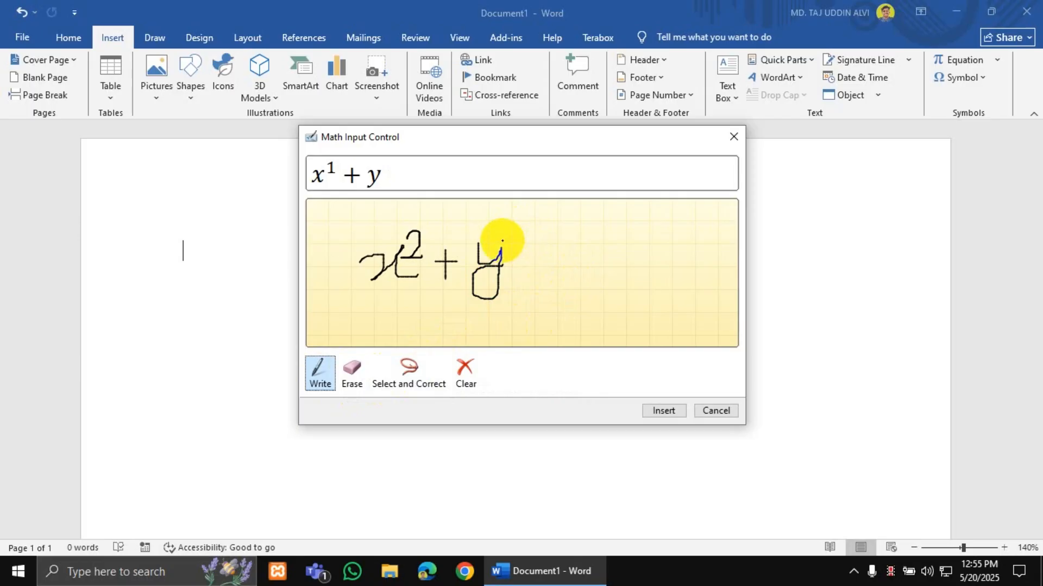
pyautogui.moveTo(502, 233); pyautogui.dragTo(592, 285)
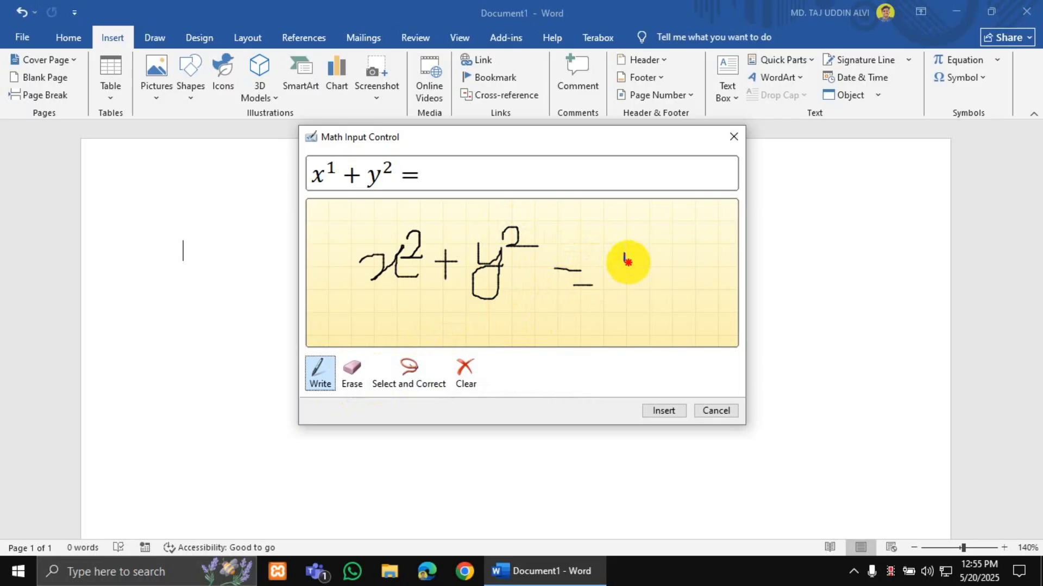
pyautogui.moveTo(623, 253)
pyautogui.mouseDown()
pyautogui.moveTo(651, 272)
pyautogui.moveTo(646, 285)
pyautogui.mouseUp()
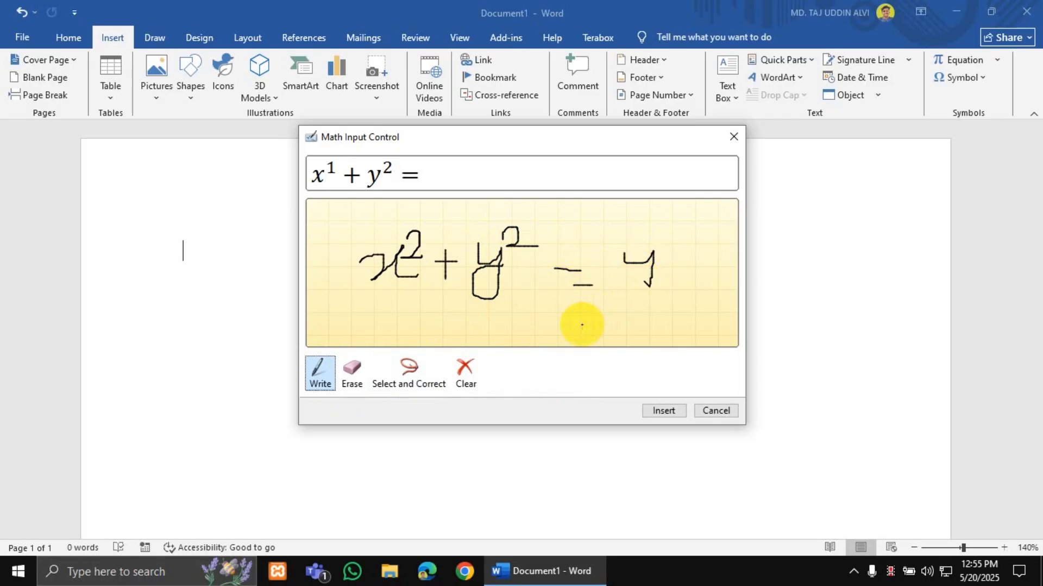
pyautogui.click(353, 366)
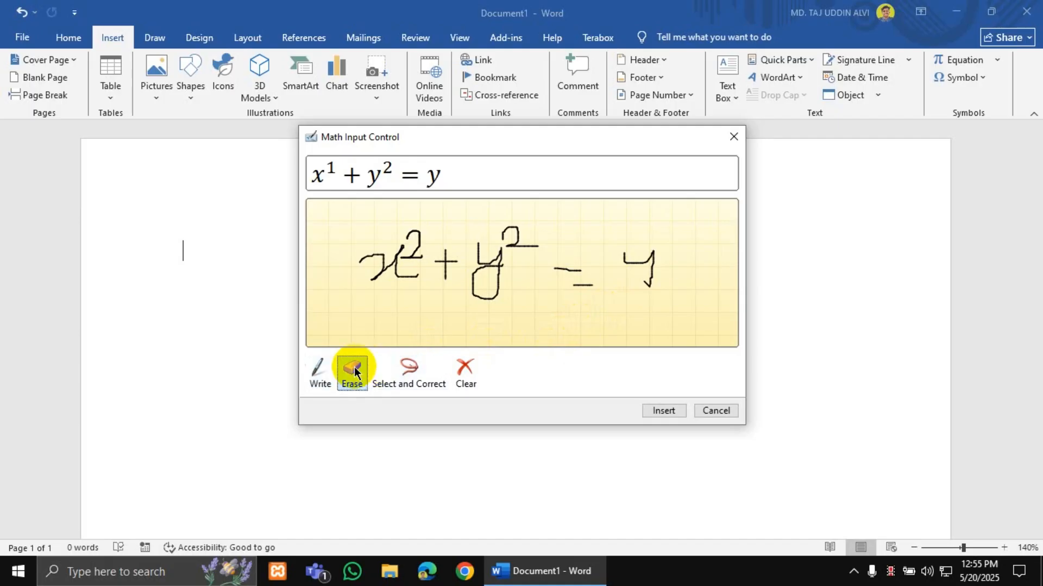
pyautogui.click(647, 256)
pyautogui.click(317, 369)
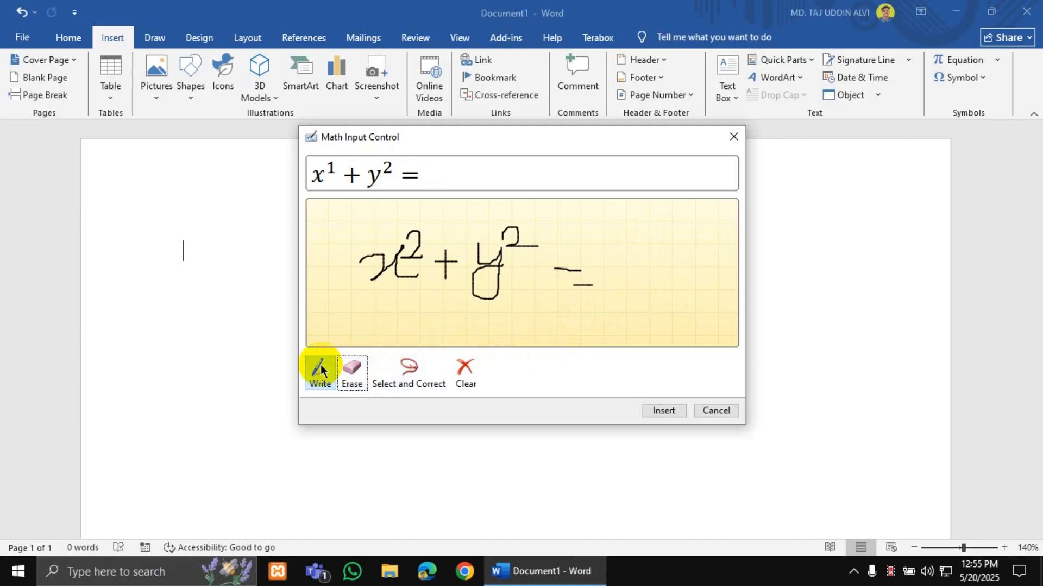
pyautogui.moveTo(615, 247)
pyautogui.mouseDown()
pyautogui.moveTo(615, 272)
pyautogui.moveTo(638, 296)
pyautogui.mouseUp()
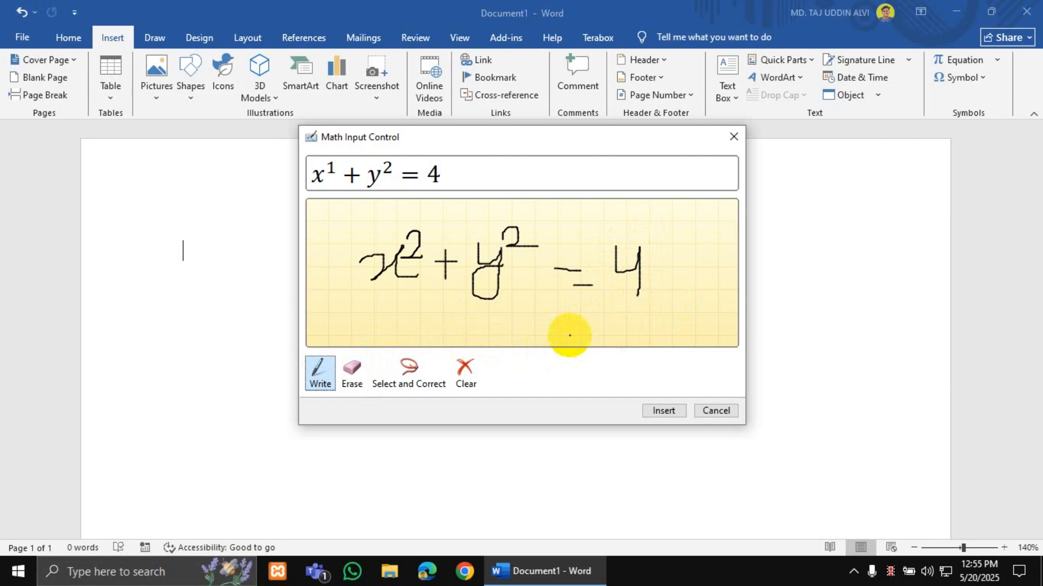
pyautogui.click(672, 411)
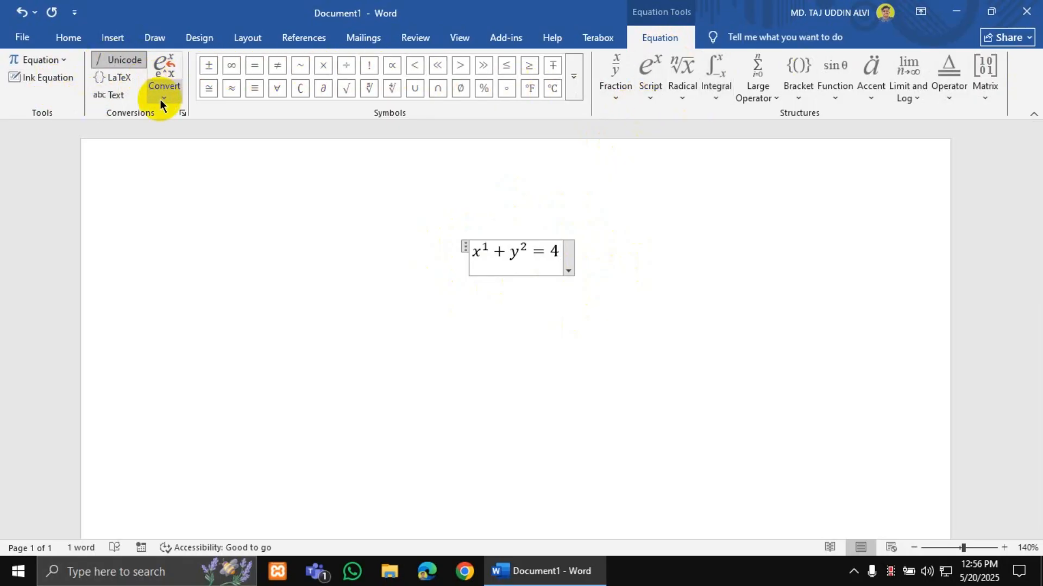
pyautogui.click(66, 60)
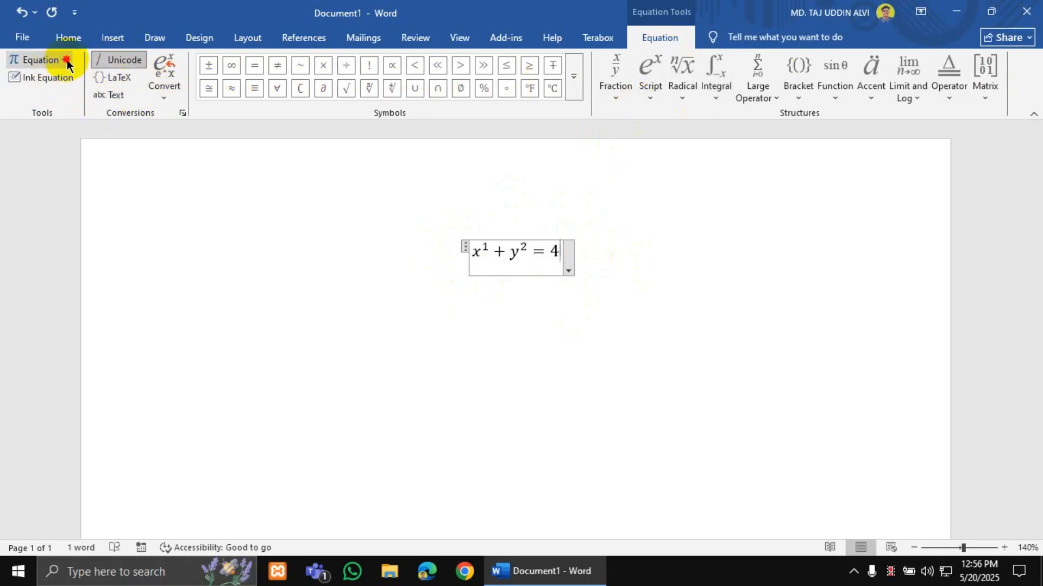
pyautogui.scroll(-5, 128, 212)
pyautogui.scroll(5, 141, 207)
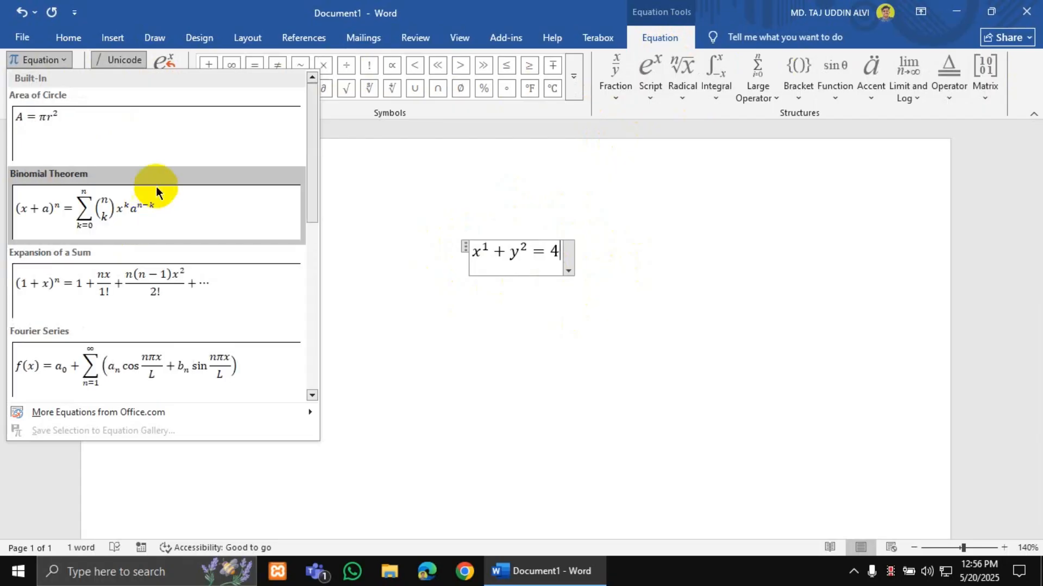
pyautogui.click(521, 255)
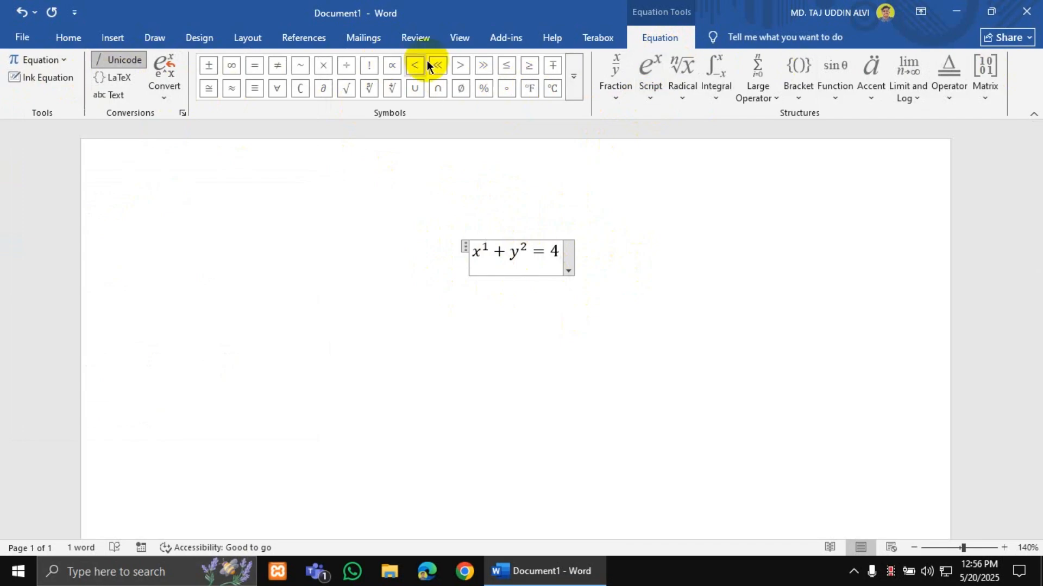
pyautogui.click(574, 76)
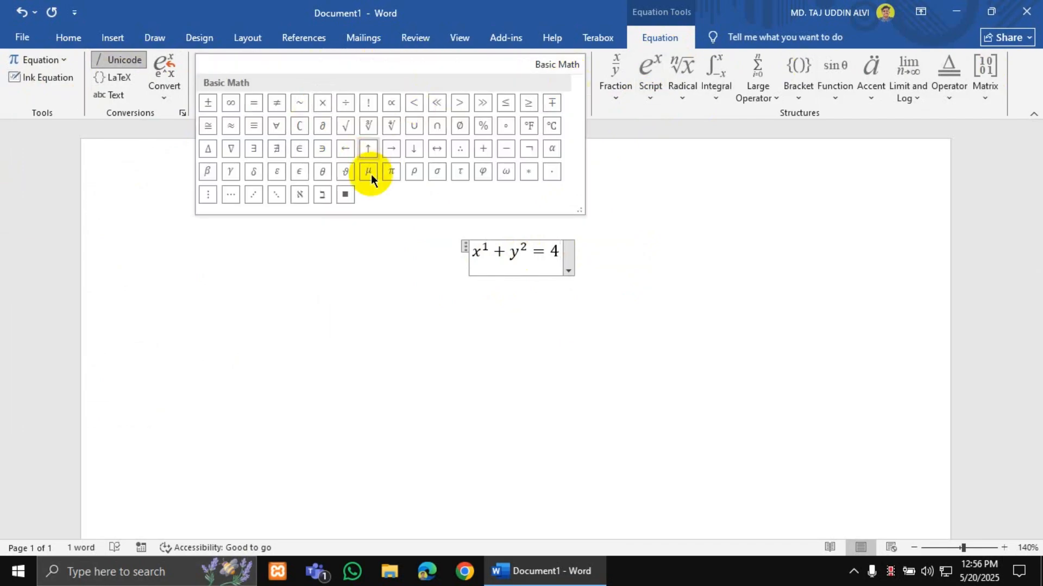
pyautogui.click(685, 102)
pyautogui.click(685, 97)
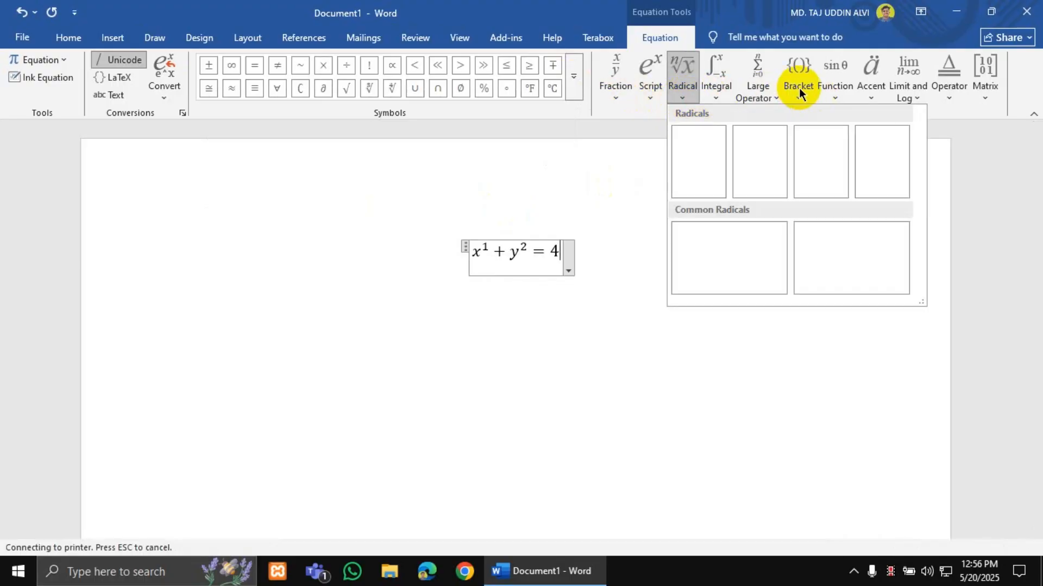
pyautogui.click(920, 96)
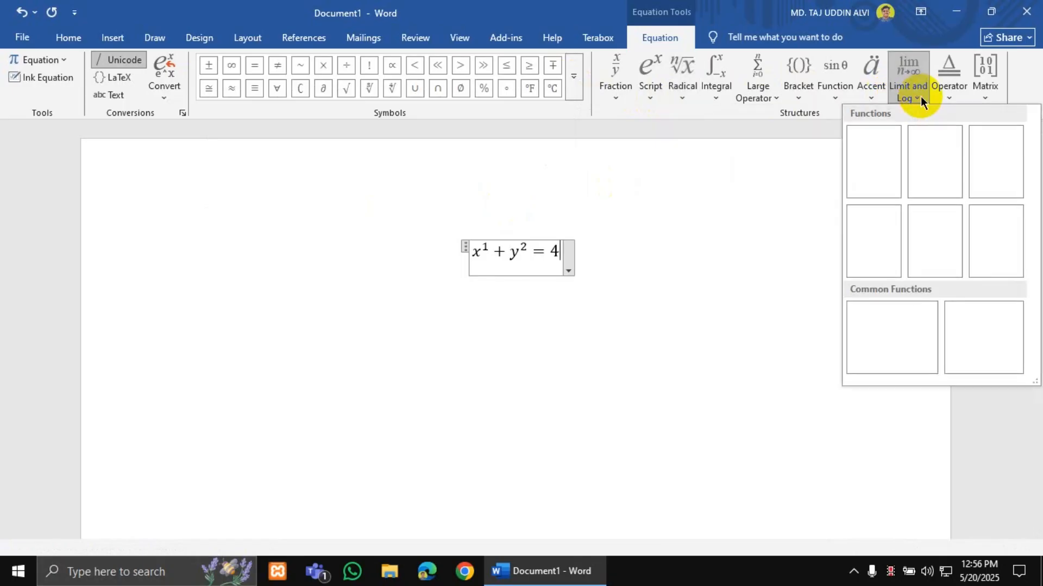
pyautogui.click(920, 96)
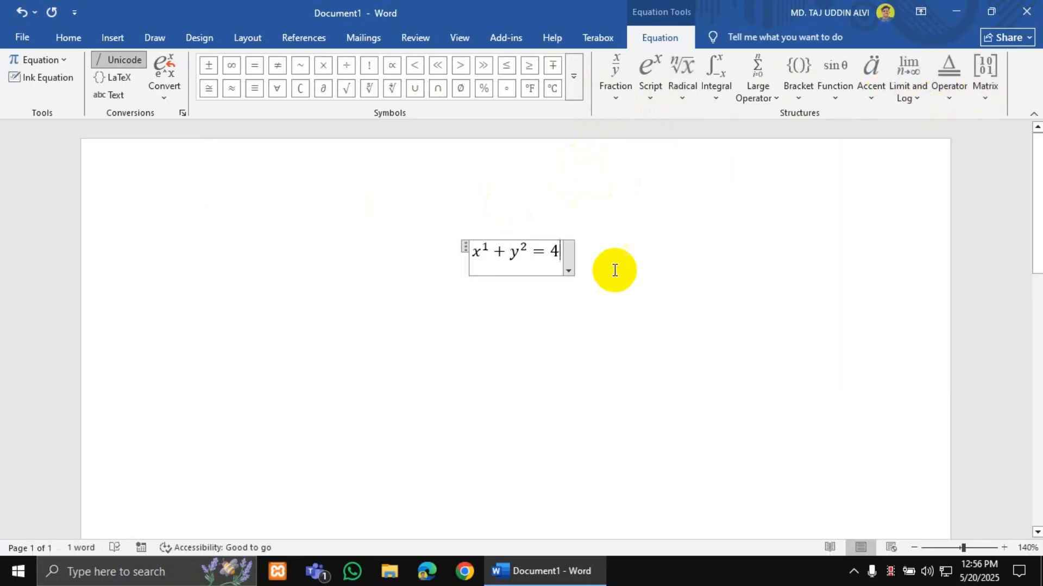
pyautogui.click(379, 230)
# - Delete the equation and insert the copyright sign © from the Symbol gallery
pyautogui.press('Delete')
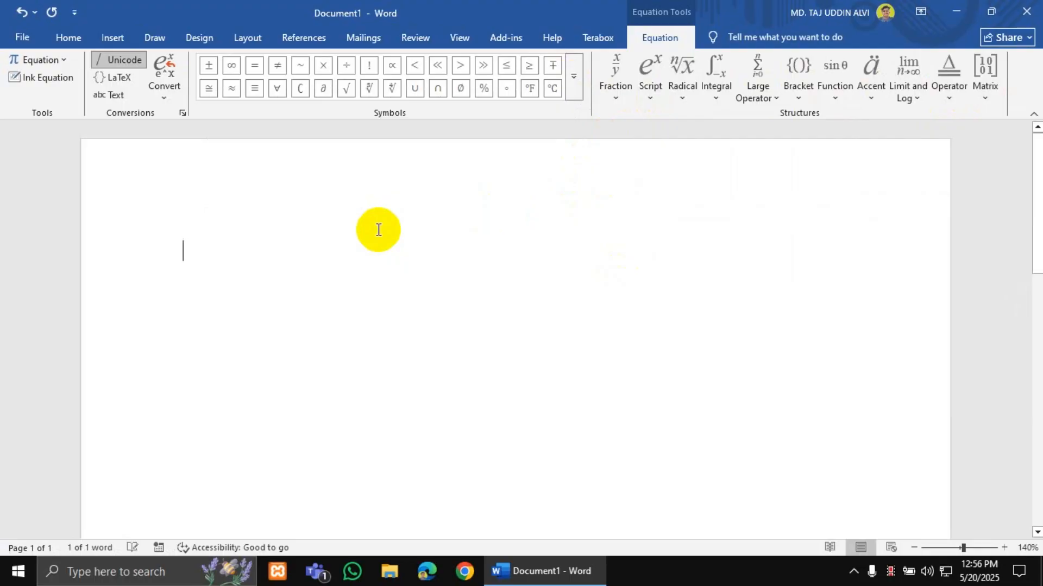
pyautogui.click(122, 42)
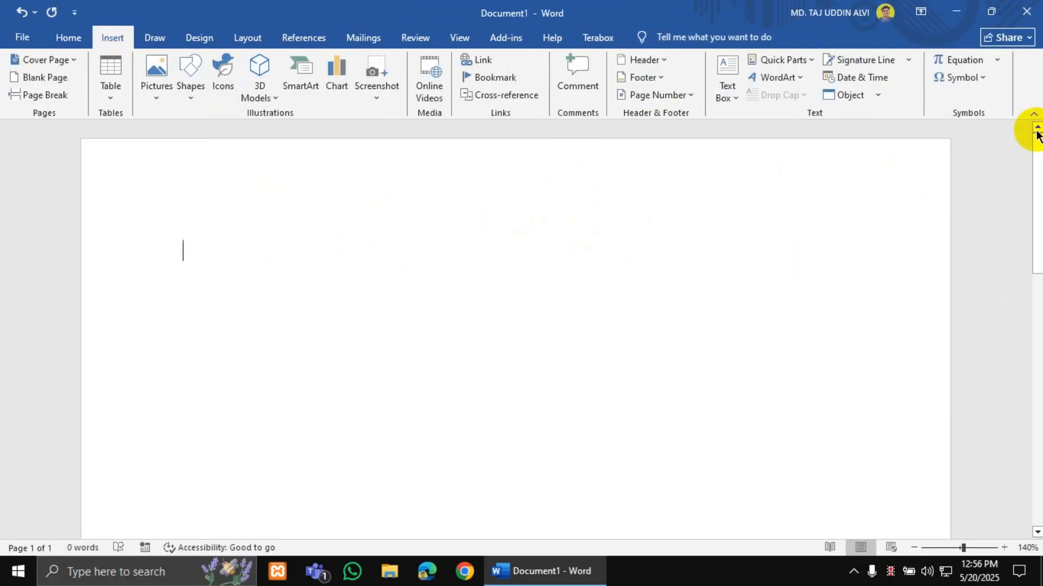
pyautogui.click(978, 78)
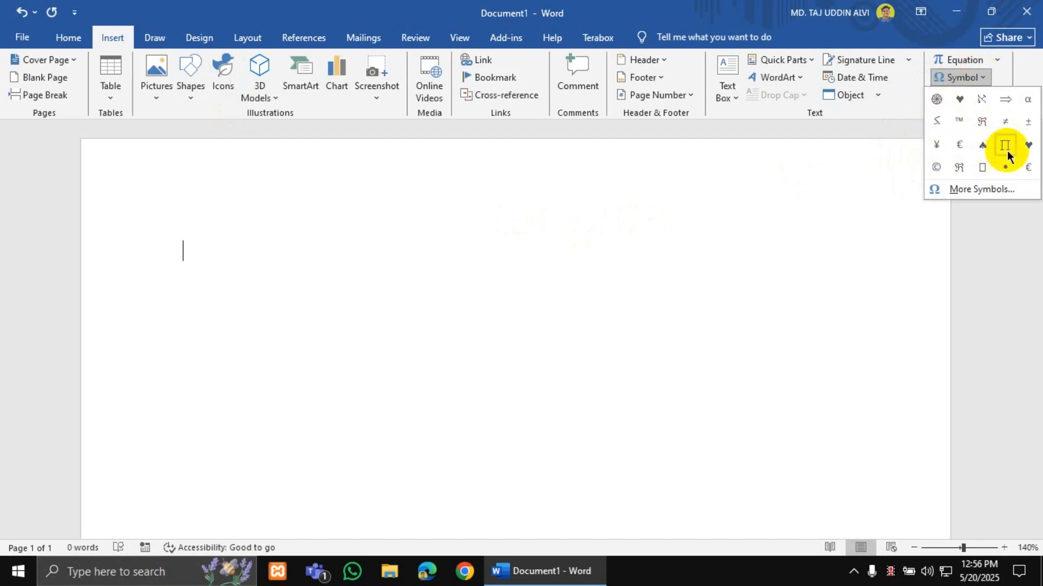
pyautogui.click(937, 167)
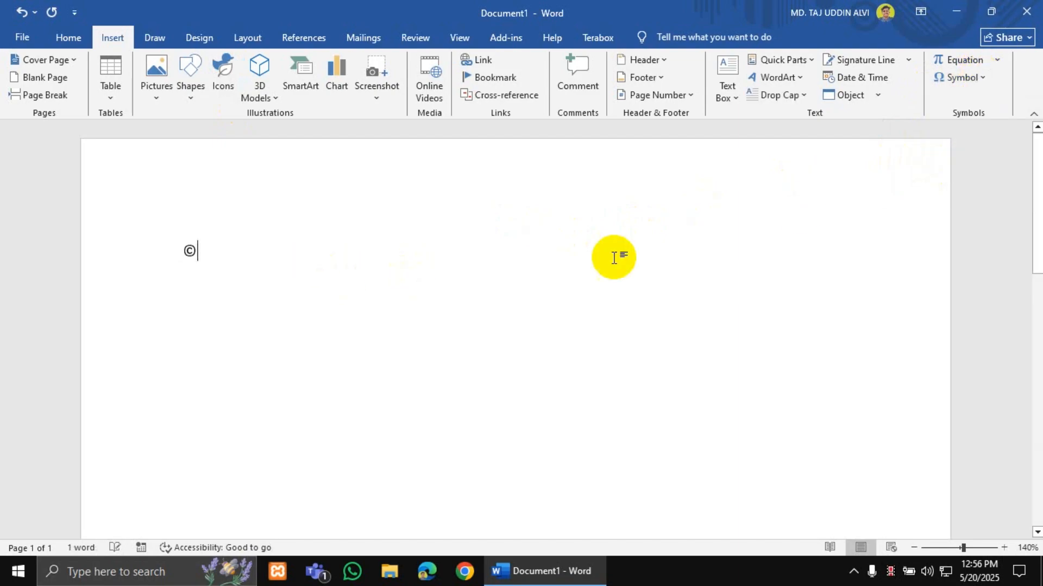
# - Add the swirl symbol, €, ♠ and ℜ after the © one by one
pyautogui.click(958, 77)
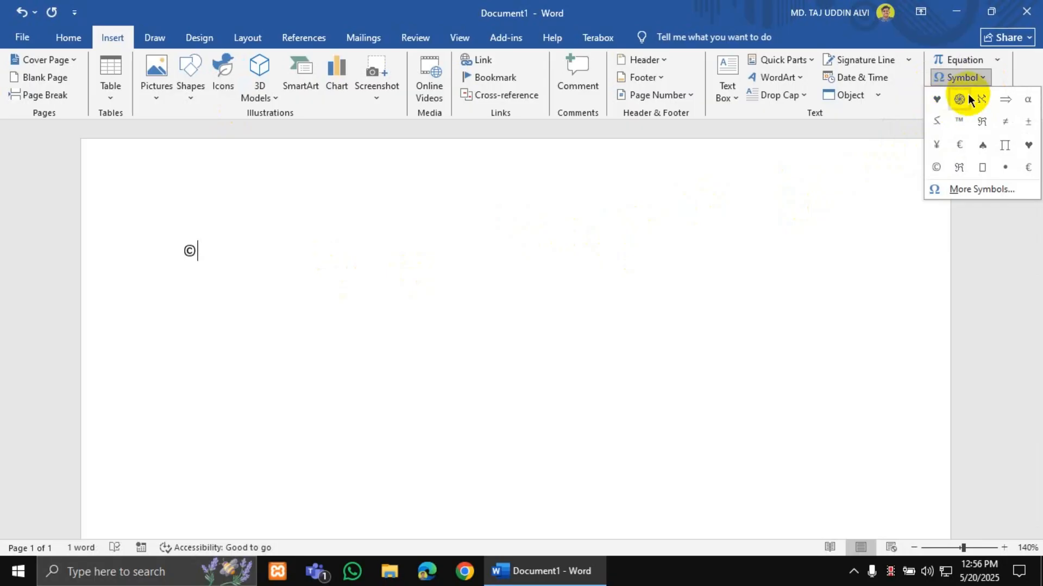
pyautogui.click(959, 99)
pyautogui.click(981, 78)
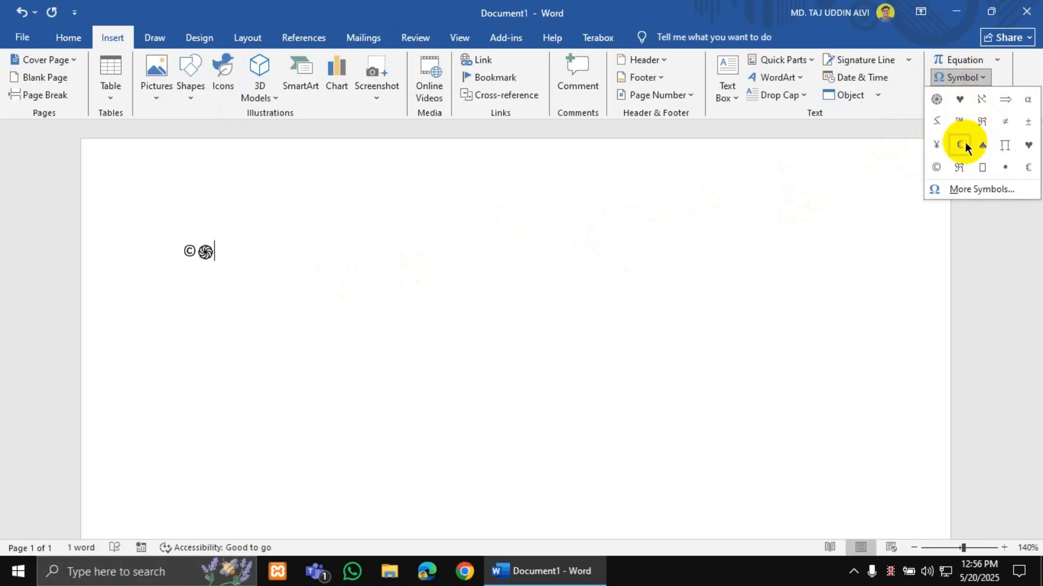
pyautogui.click(961, 143)
pyautogui.click(971, 77)
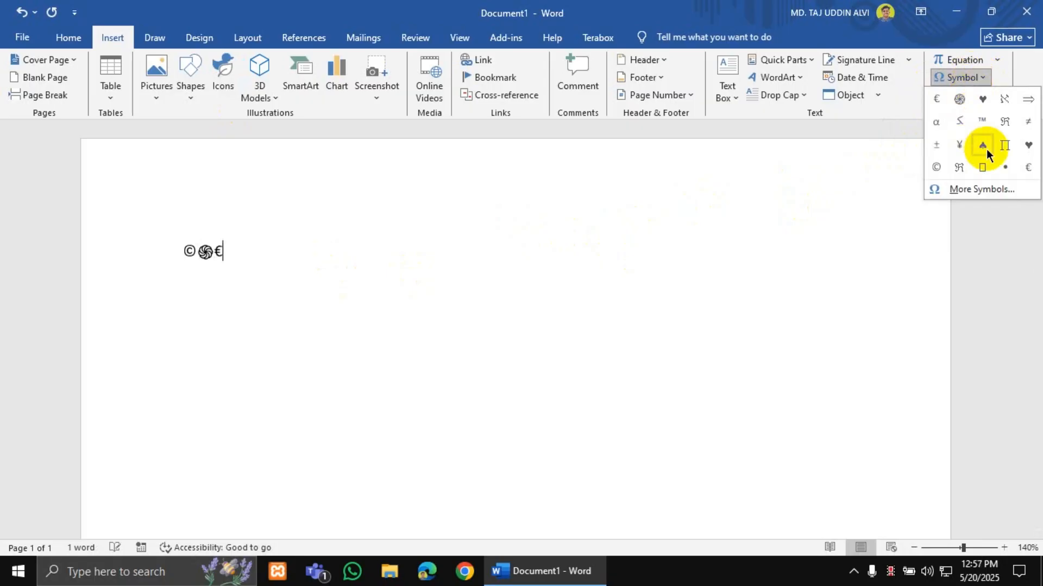
pyautogui.click(983, 145)
pyautogui.click(961, 77)
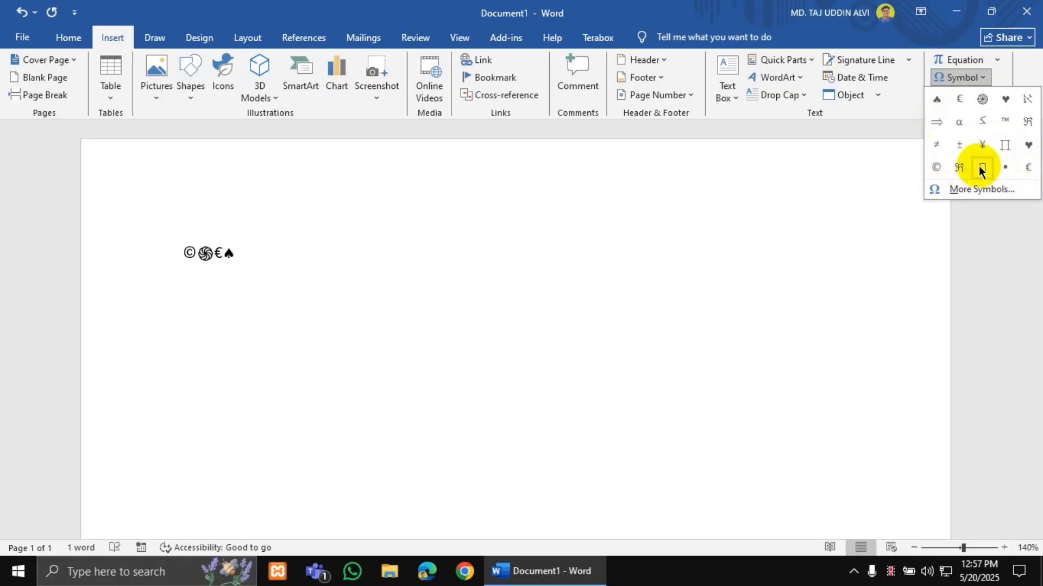
pyautogui.click(959, 167)
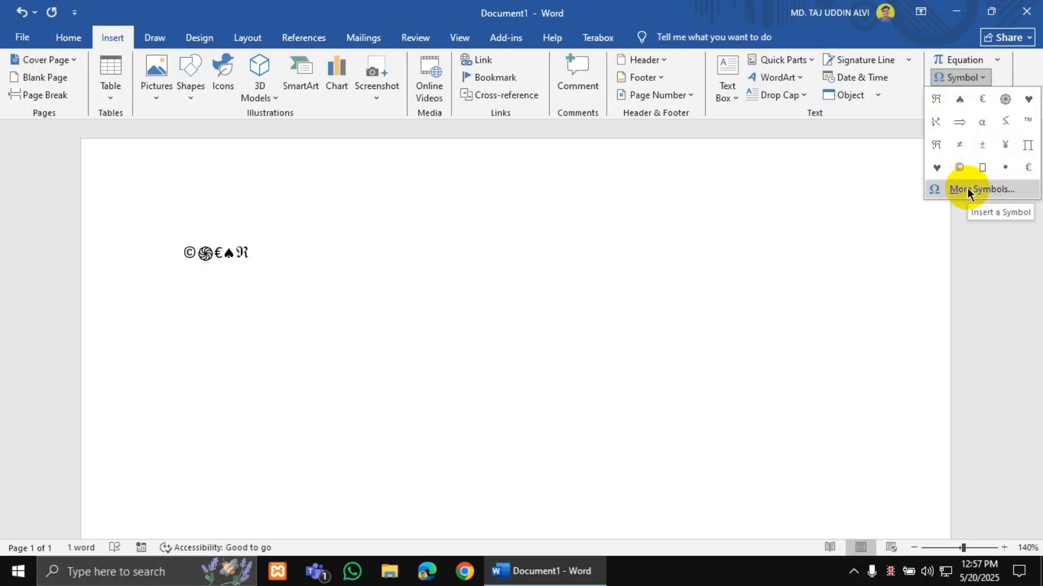
# - From More Symbols in the Symbol font, insert ™ after ℜ and close the dialog
pyautogui.click(968, 190)
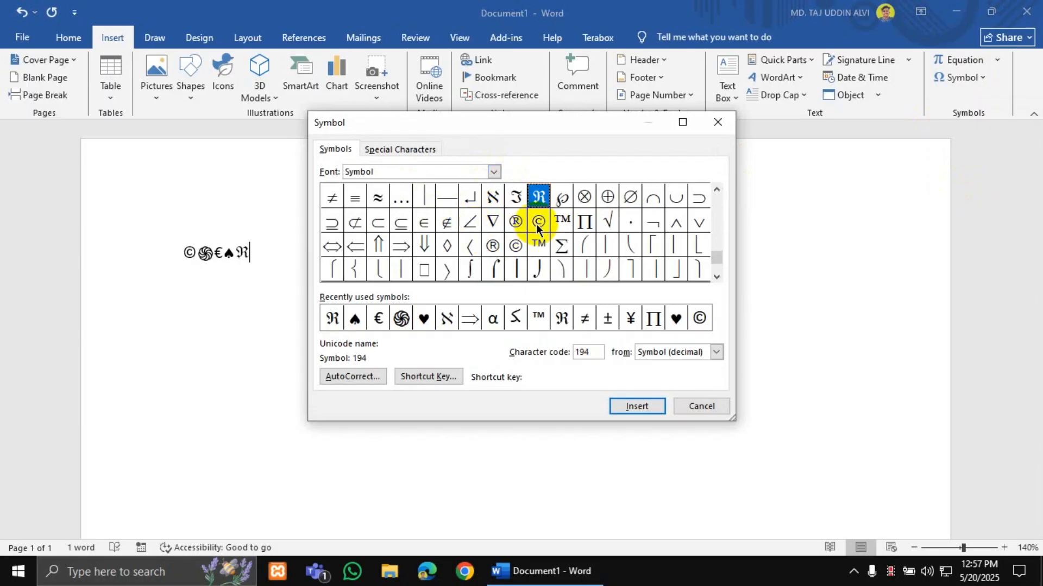
pyautogui.click(716, 241)
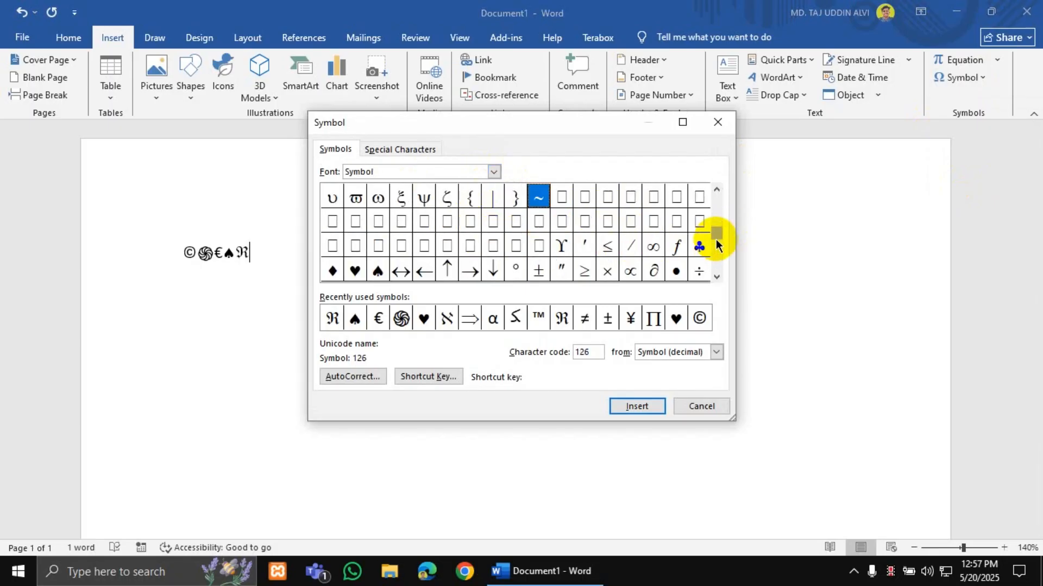
pyautogui.moveTo(716, 239)
pyautogui.mouseDown()
pyautogui.moveTo(717, 204)
pyautogui.moveTo(716, 239)
pyautogui.mouseUp()
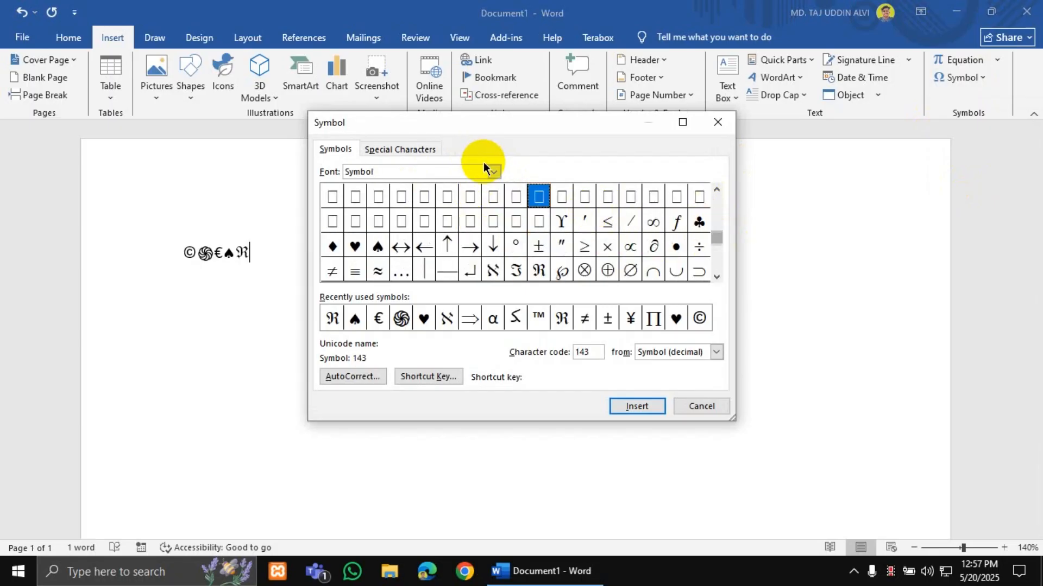
pyautogui.click(493, 171)
pyautogui.scroll(-3, 414, 229)
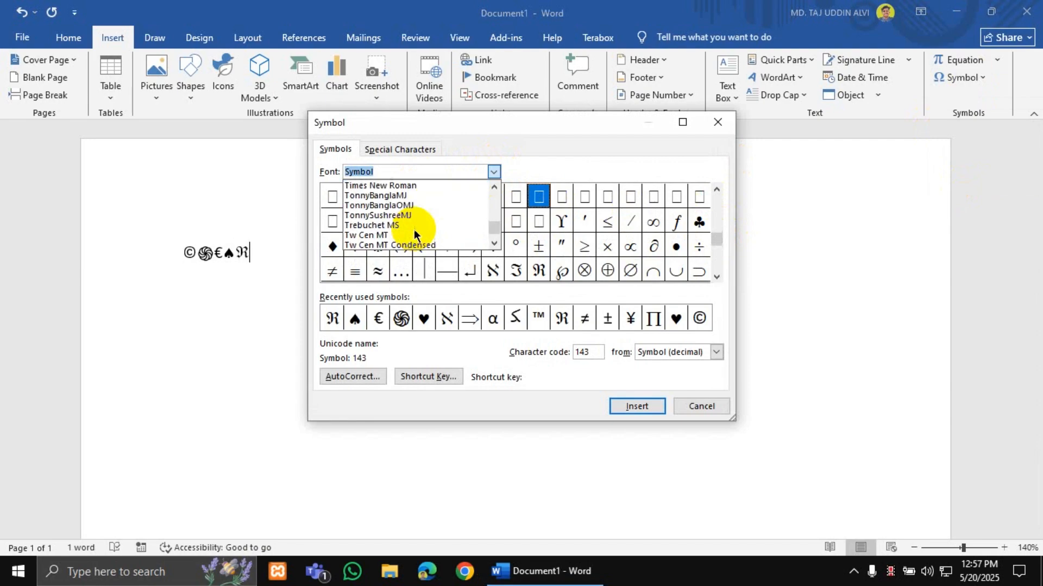
pyautogui.scroll(-3, 414, 229)
pyautogui.scroll(3, 414, 227)
pyautogui.click(493, 171)
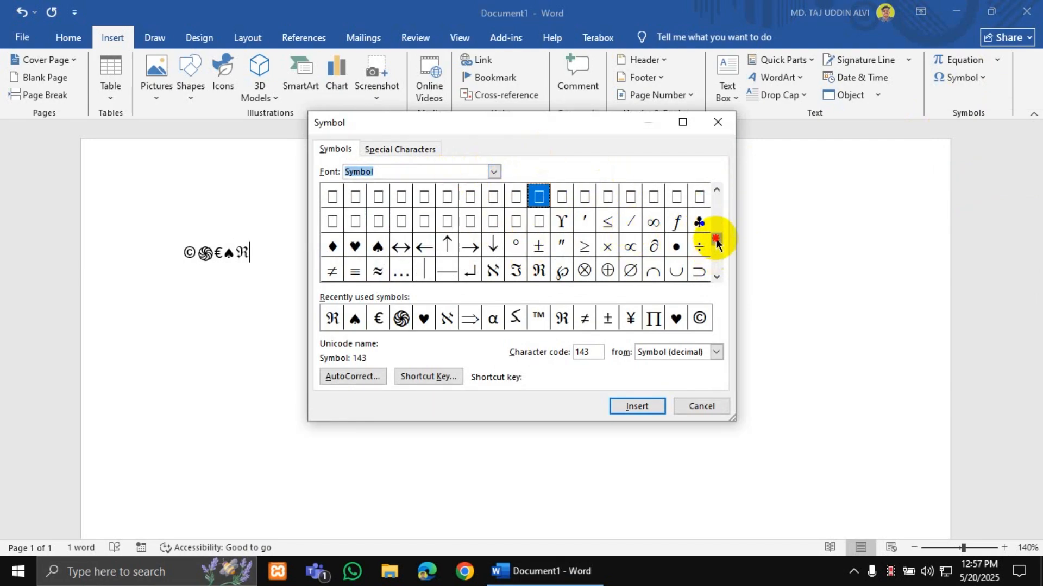
pyautogui.moveTo(717, 242); pyautogui.dragTo(716, 197)
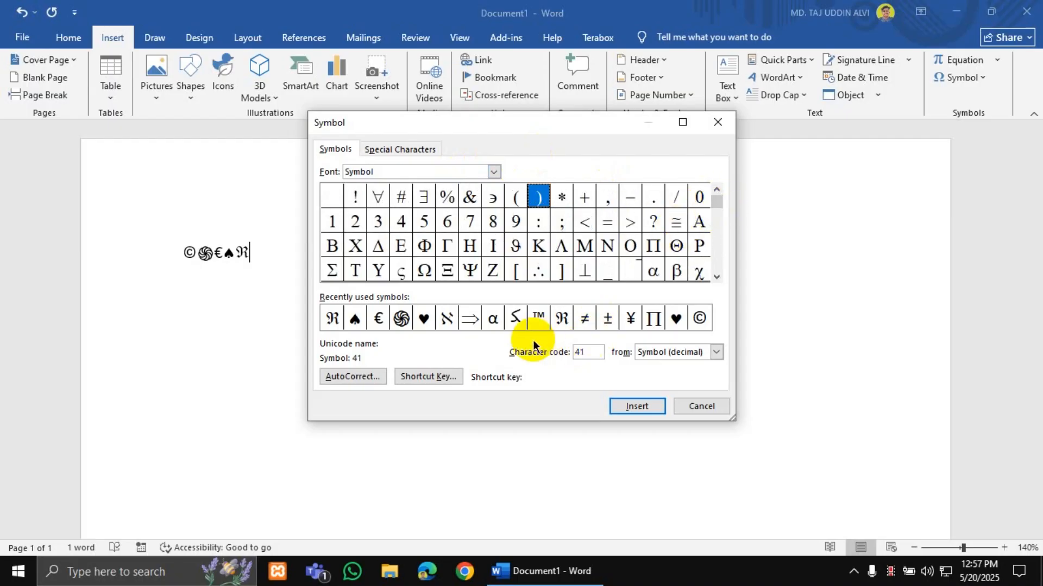
pyautogui.click(538, 317)
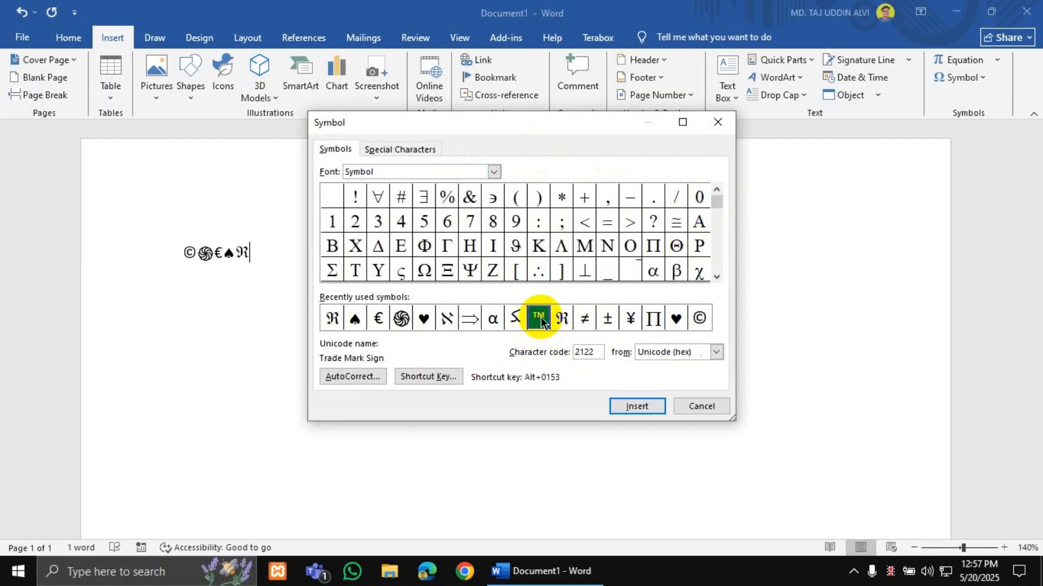
pyautogui.click(621, 408)
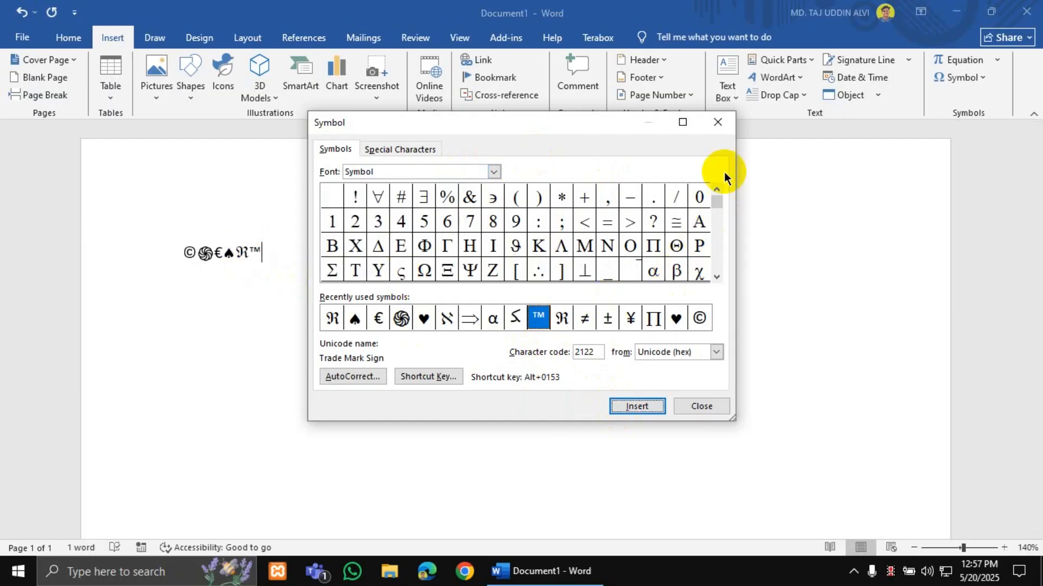
pyautogui.click(719, 124)
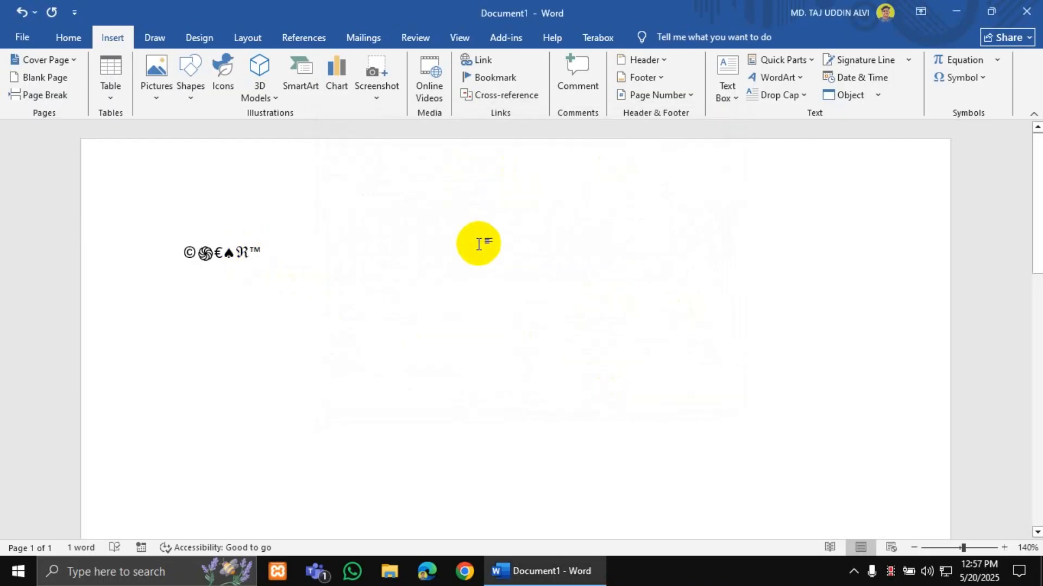
# - On a new line, test => and <-- arrow AutoCorrect, undo both, then delete the symbol line
pyautogui.press('Return')
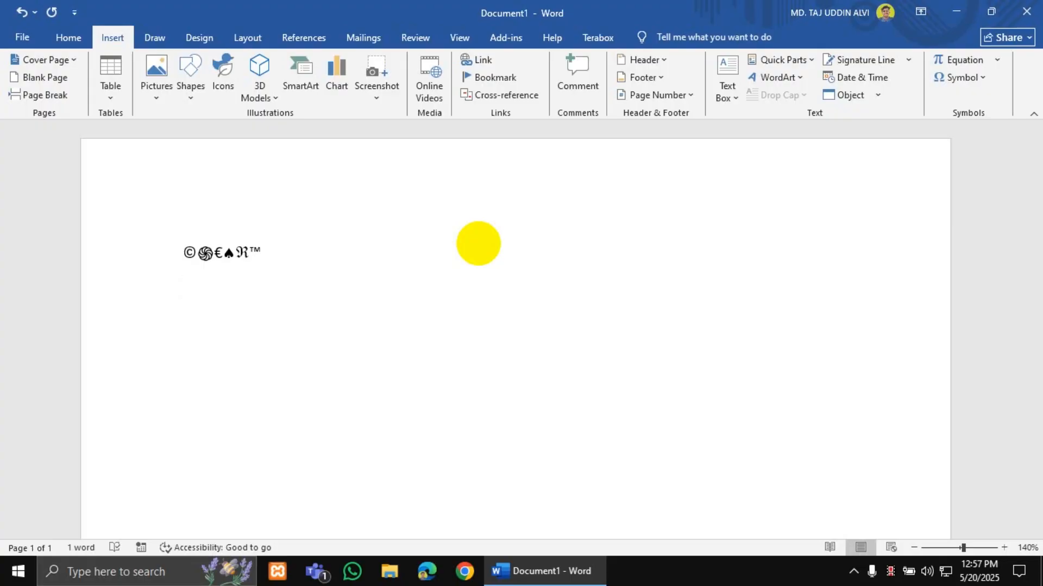
pyautogui.write('=>')
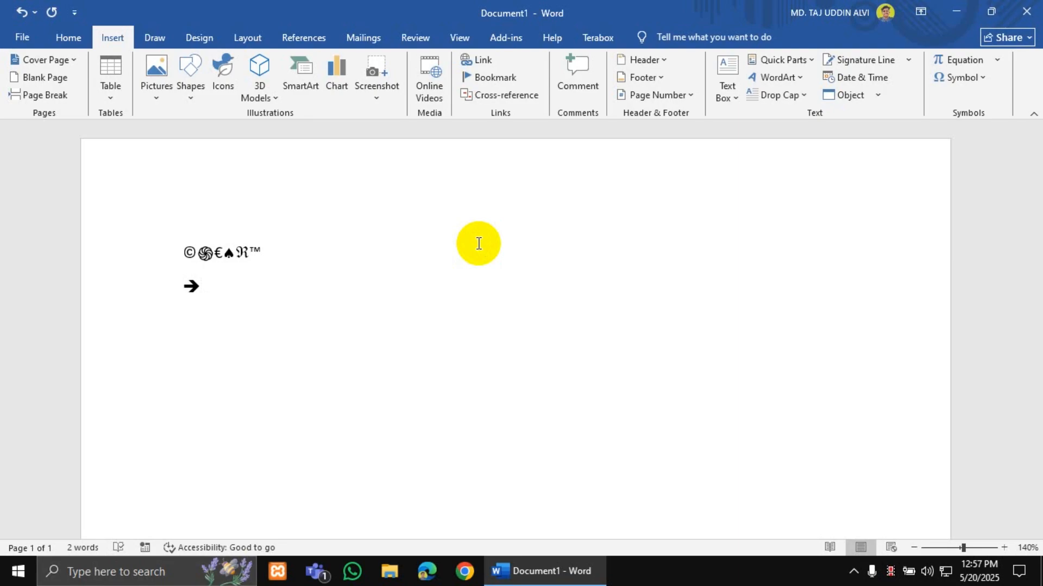
pyautogui.hotkey('ctrl', 'z')
pyautogui.press('BackSpace')
pyautogui.press('BackSpace')
pyautogui.press('BackSpace')
pyautogui.write('<--')
pyautogui.hotkey('ctrl', 'z')
pyautogui.hotkey('ctrl', 'z')
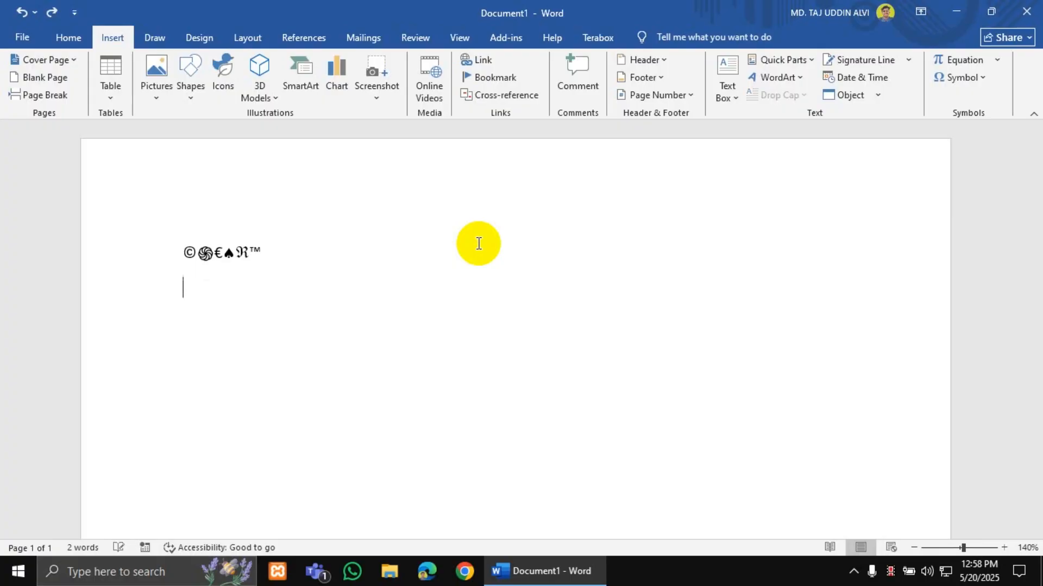
pyautogui.moveTo(158, 239); pyautogui.dragTo(206, 281)
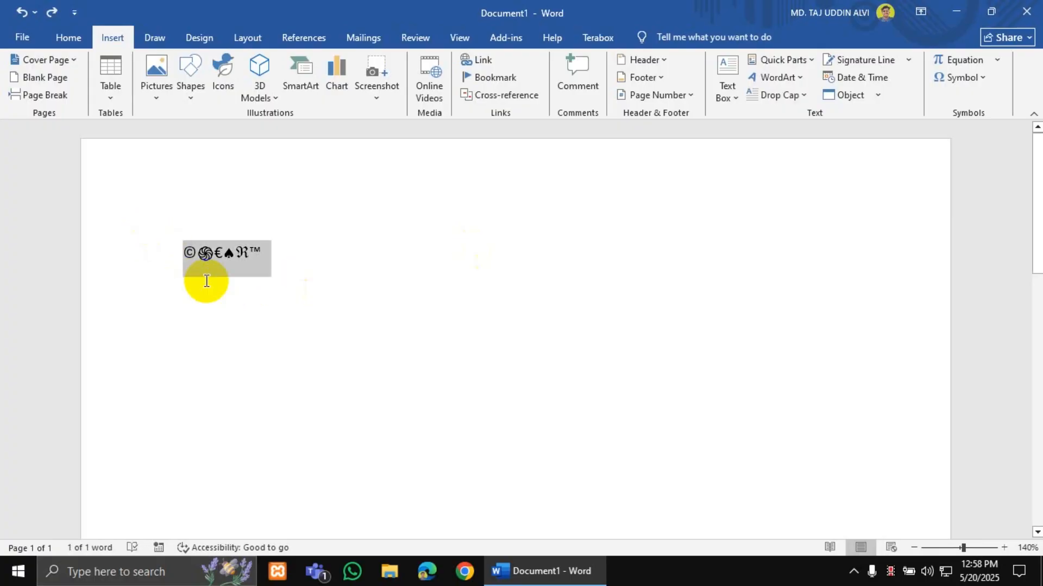
pyautogui.press('Delete')
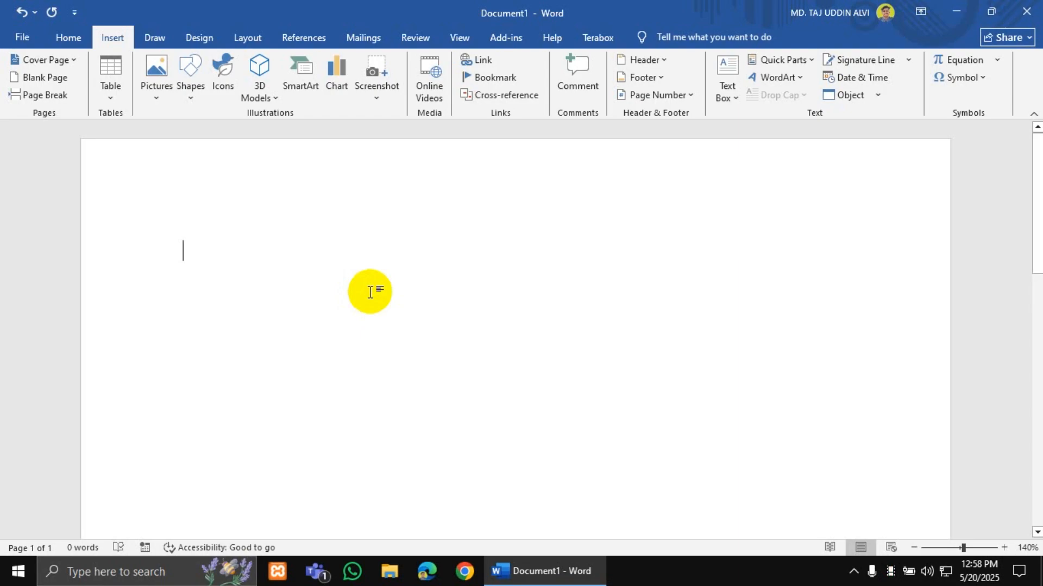
pyautogui.click(155, 37)
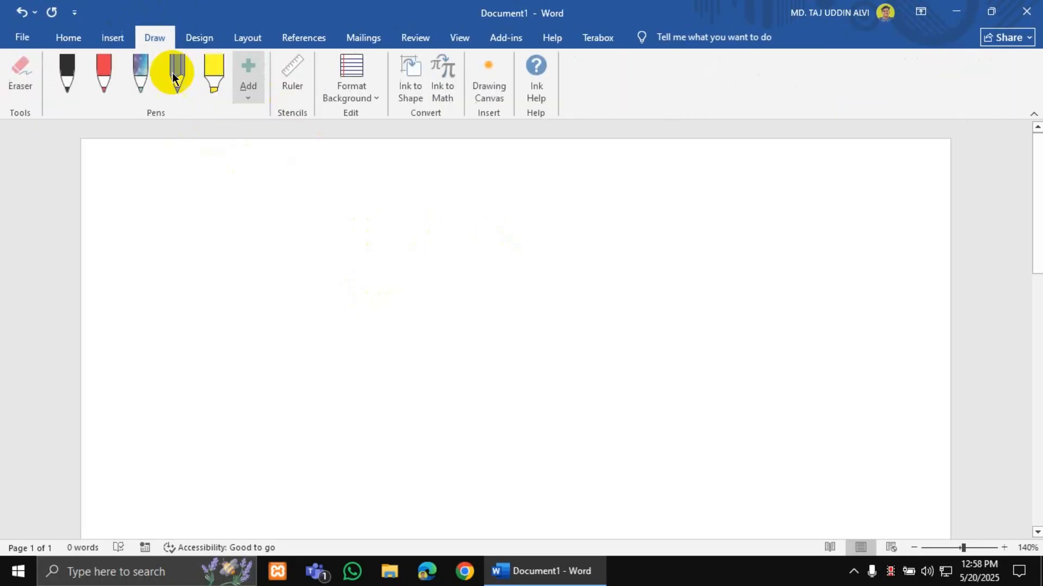
pyautogui.click(112, 37)
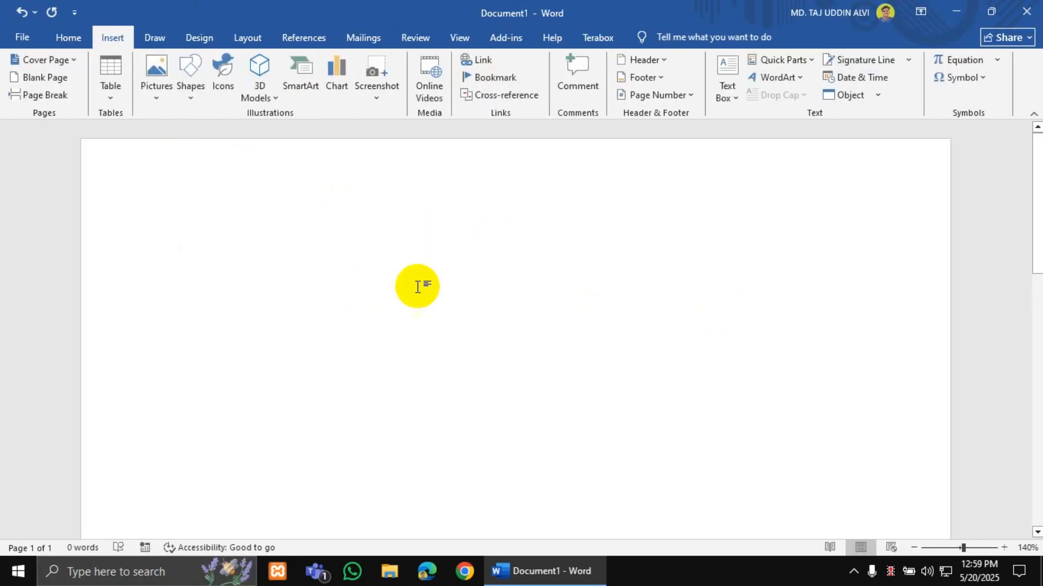